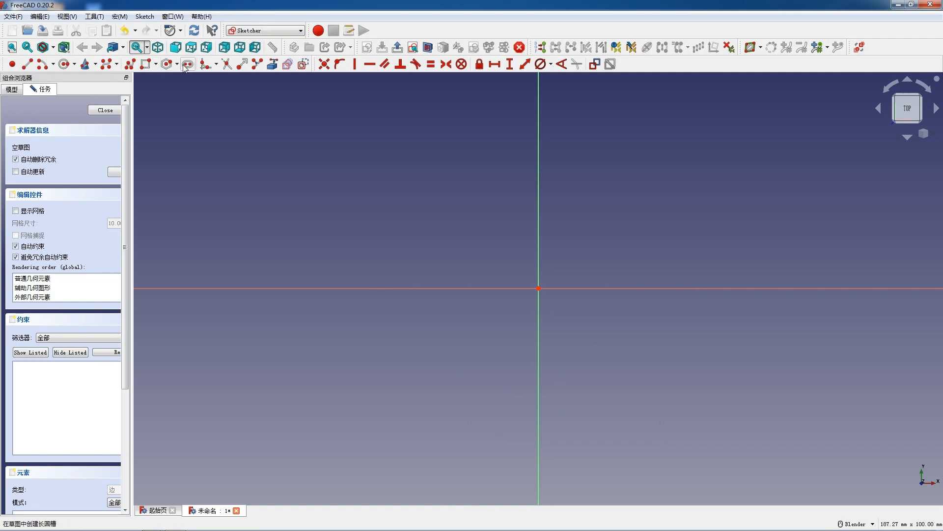
Draw a horizontal slot about 21 mm wide from the origin along the horizontal axis and delete the equality constraint between its end arcs.
{"action": "left_click", "coordinate": [539, 288]}
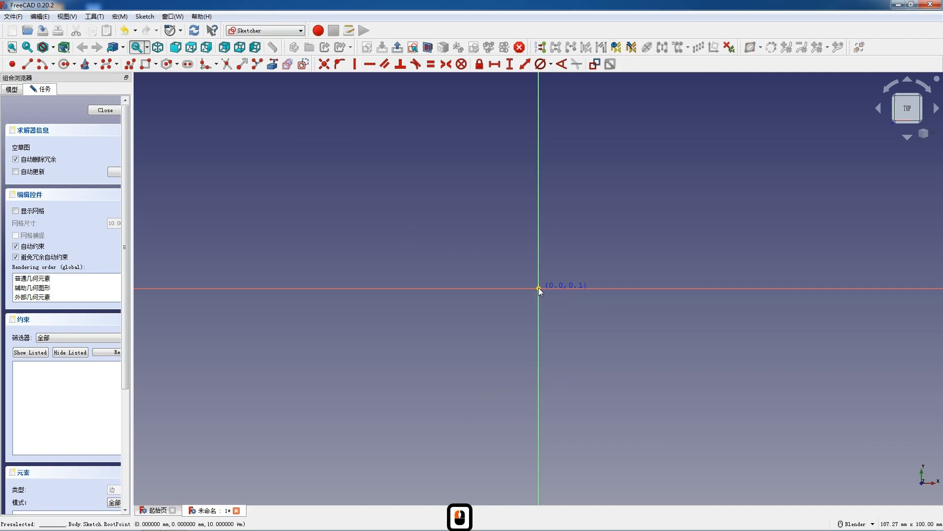
{"action": "left_click", "coordinate": [720, 288]}
{"action": "key", "text": "Escape"}
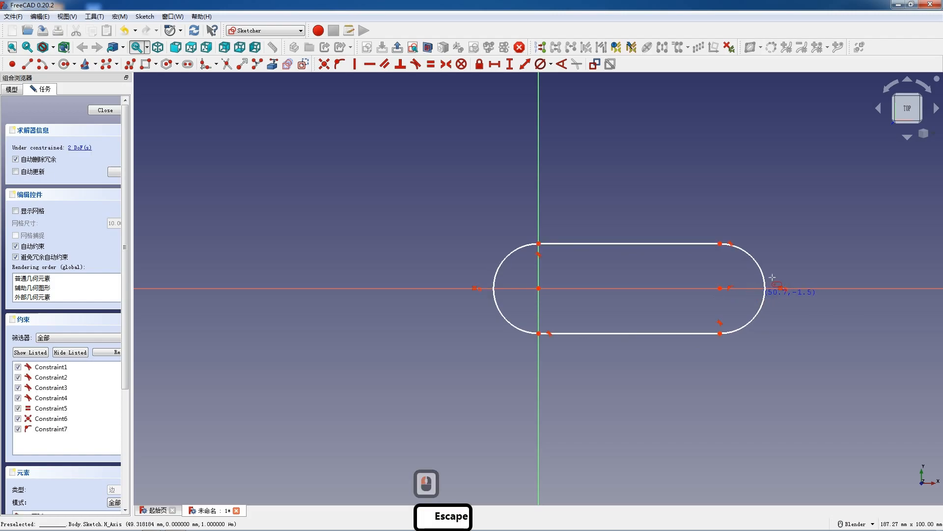
{"action": "left_click", "coordinate": [781, 289]}
{"action": "key", "text": "Delete"}
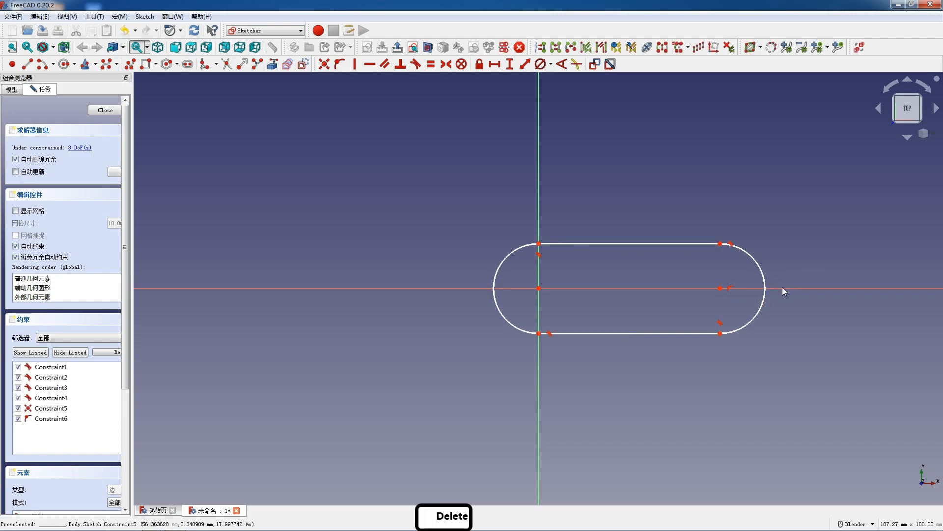
Constrain the diameter of the slot's end arc centred on the origin to 120 mm.
{"action": "left_click", "coordinate": [527, 252]}
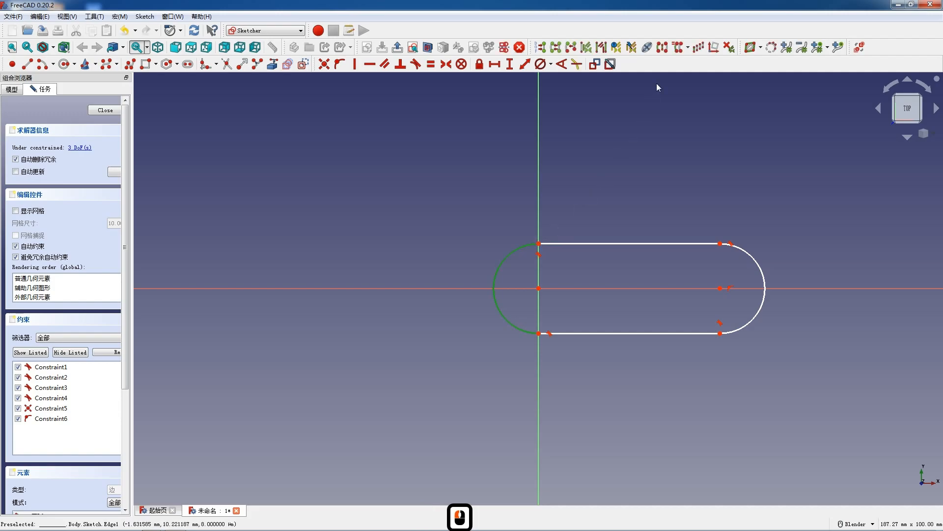
{"action": "left_click", "coordinate": [540, 64]}
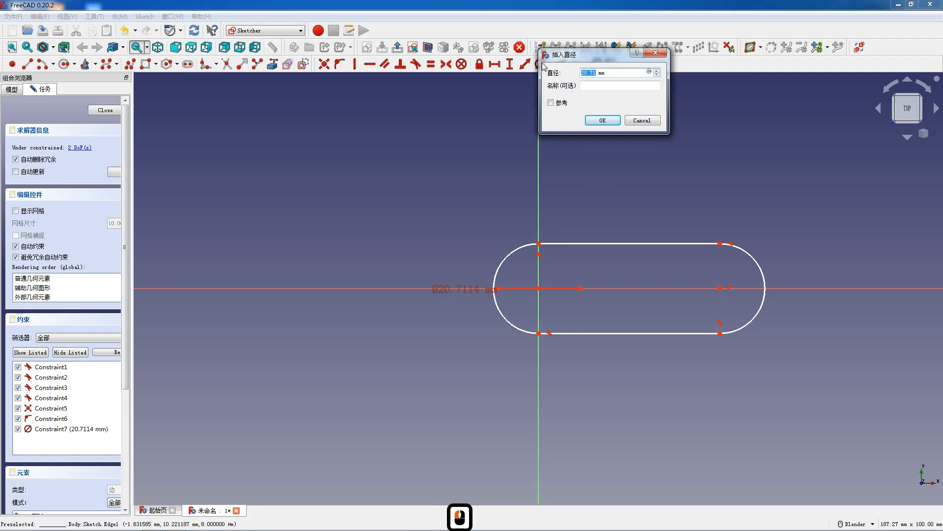
{"action": "type", "text": "12"}
{"action": "key", "text": "Return"}
{"action": "scroll", "coordinate": [536, 225], "scroll_direction": "down", "scroll_amount": 4}
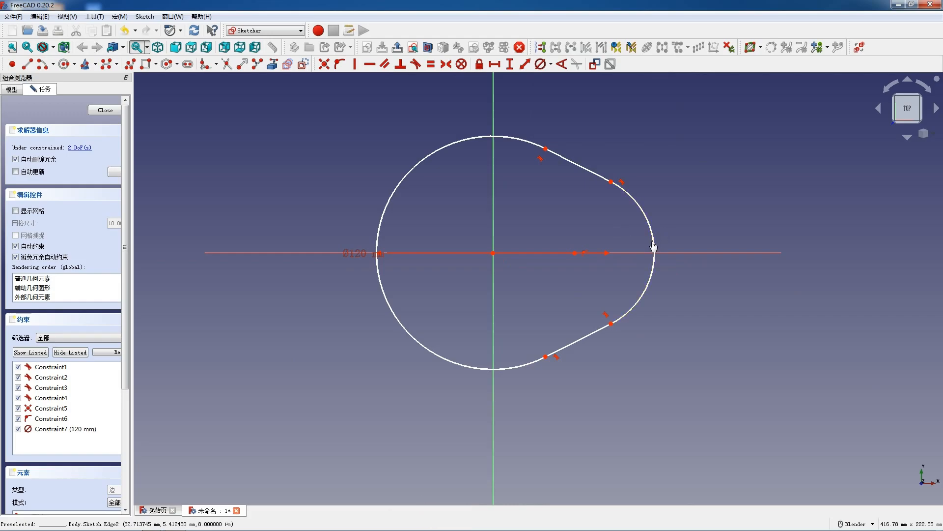
Pull the slot's right end arc outward and constrain its diameter to 50 mm.
{"action": "mouse_move", "coordinate": [654, 246]}
{"action": "left_mouse_down"}
{"action": "mouse_move", "coordinate": [722, 248]}
{"action": "mouse_move", "coordinate": [718, 238]}
{"action": "mouse_move", "coordinate": [670, 261]}
{"action": "mouse_move", "coordinate": [671, 251]}
{"action": "left_mouse_up"}
{"action": "left_click", "coordinate": [671, 251]}
{"action": "left_click", "coordinate": [541, 64]}
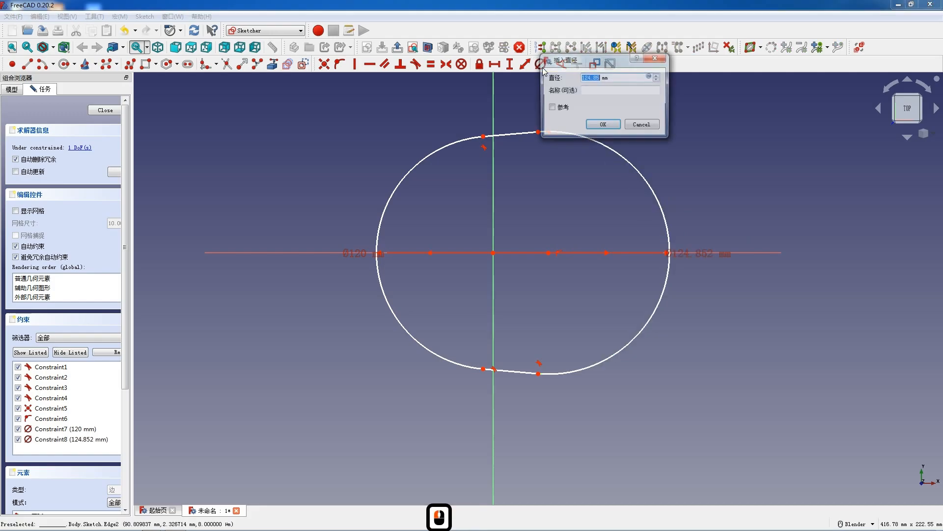
{"action": "type", "text": "50"}
{"action": "key", "text": "Return"}
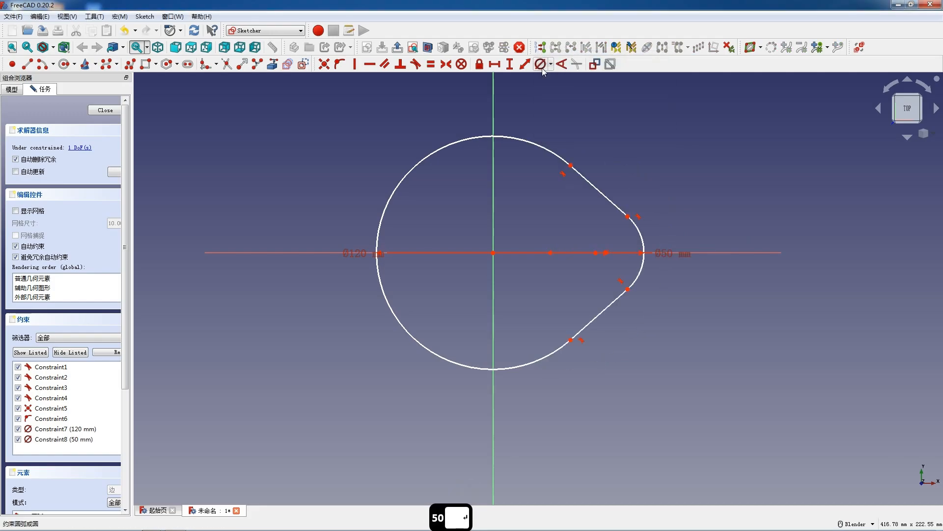
Move the 50 mm arc farther from the origin and set the horizontal distance between the two arc centres to 115 mm.
{"action": "left_click_drag", "start_coordinate": [642, 242], "coordinate": [697, 248]}
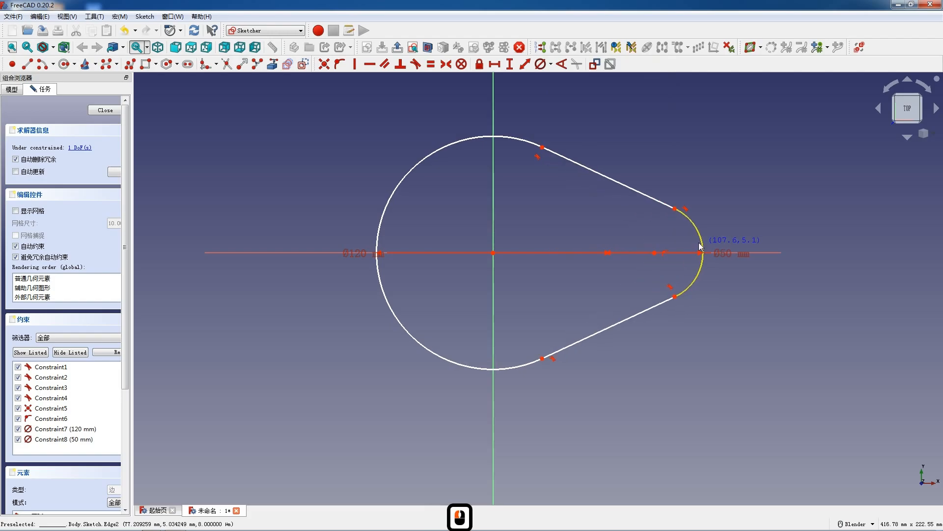
{"action": "left_click", "coordinate": [617, 255]}
{"action": "left_click", "coordinate": [498, 253]}
{"action": "key", "text": "l"}
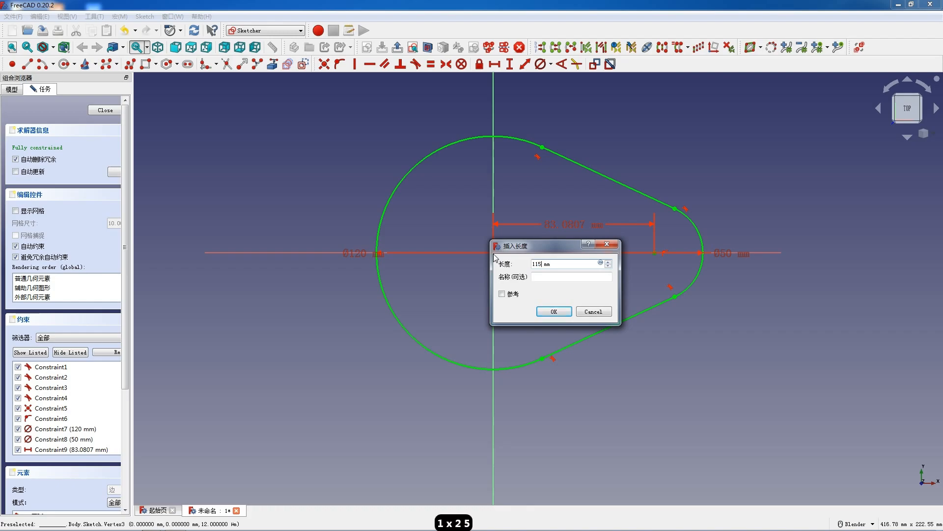
{"action": "type", "text": "115"}
{"action": "key", "text": "Return"}
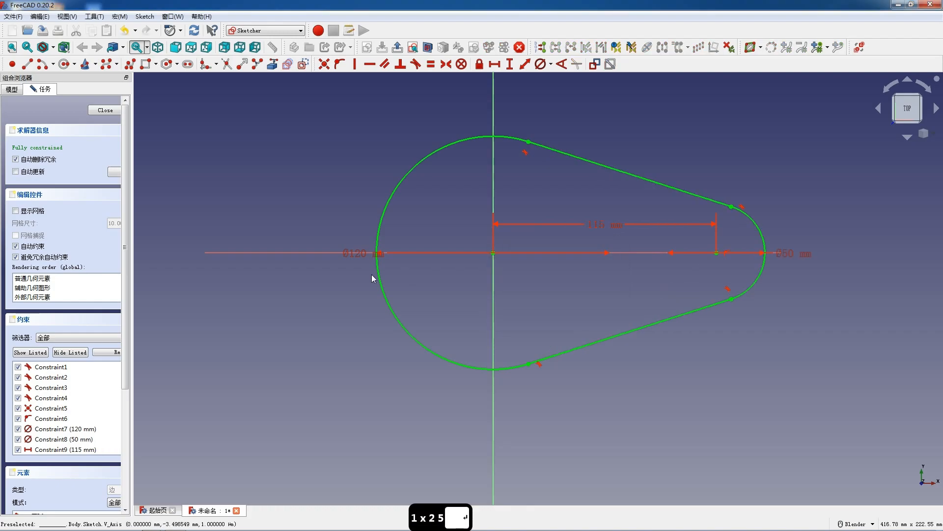
Finish the sketch and pad the teardrop profile to a length of 32 mm.
{"action": "left_click", "coordinate": [103, 110]}
{"action": "left_click", "coordinate": [188, 65]}
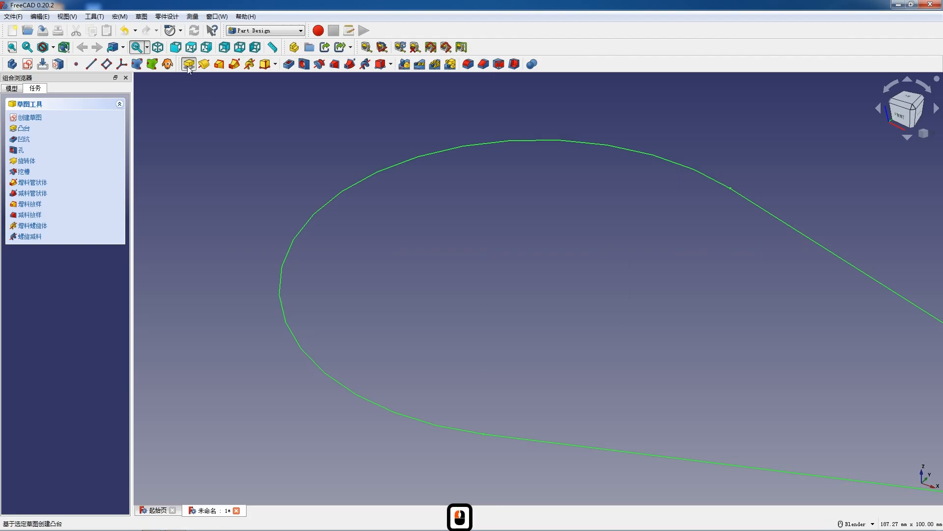
{"action": "scroll", "coordinate": [375, 150], "scroll_direction": "down", "scroll_amount": 3}
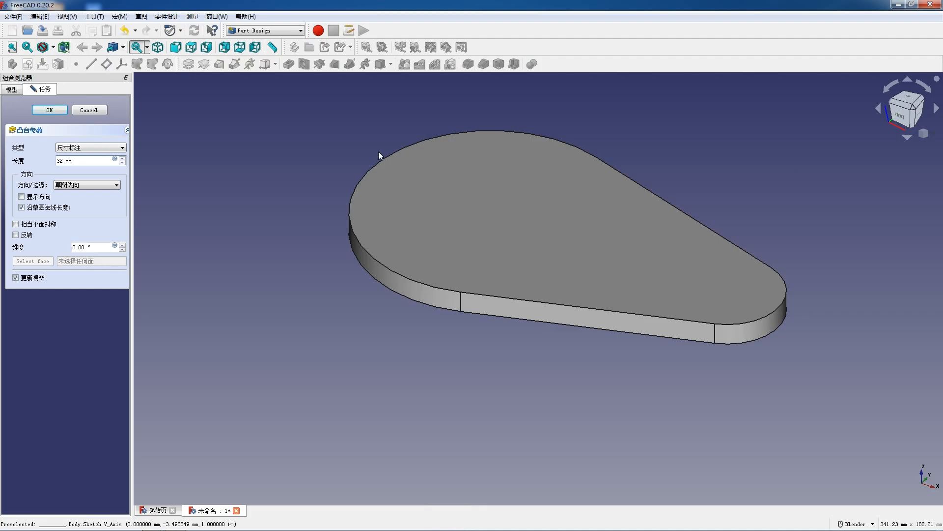
{"action": "key", "text": "Return"}
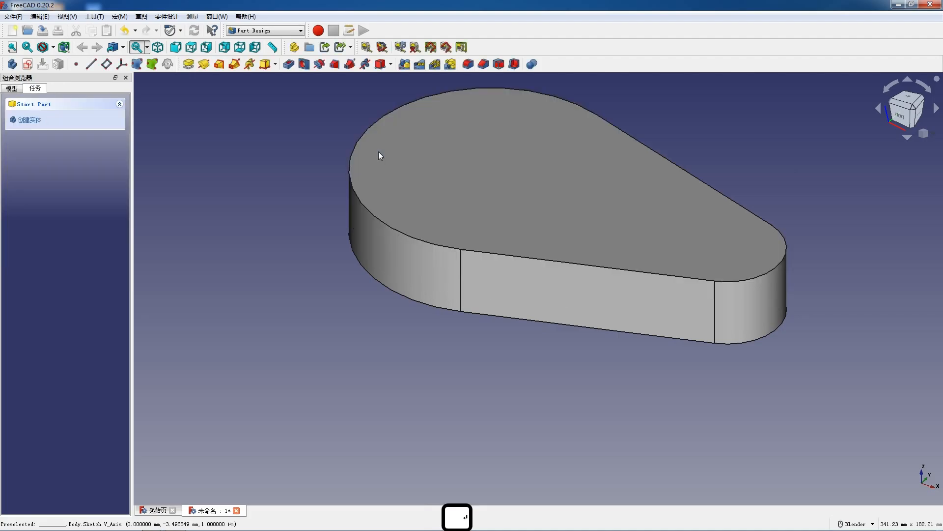
Edit the pad so that it extends symmetrically about the sketch plane.
{"action": "left_click", "coordinate": [12, 88]}
{"action": "double_click", "coordinate": [48, 153]}
{"action": "left_click", "coordinate": [26, 224]}
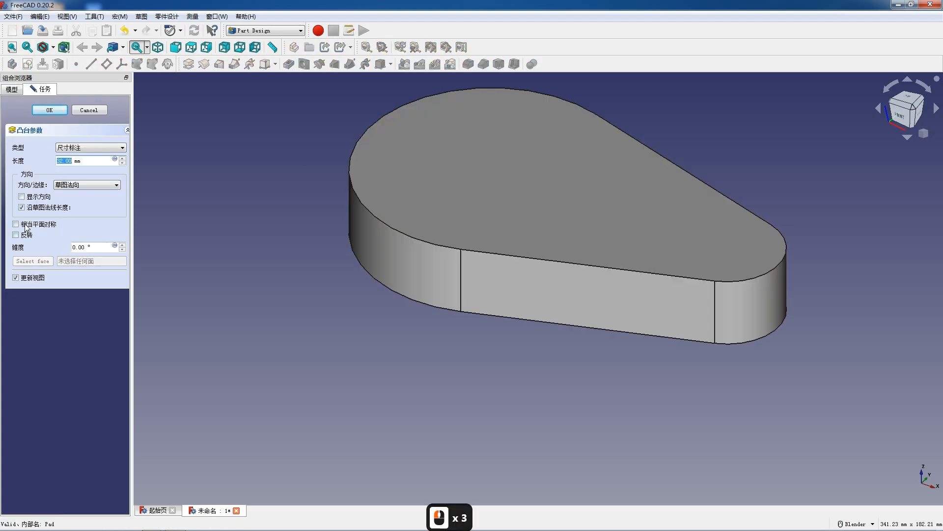
{"action": "left_click", "coordinate": [50, 110]}
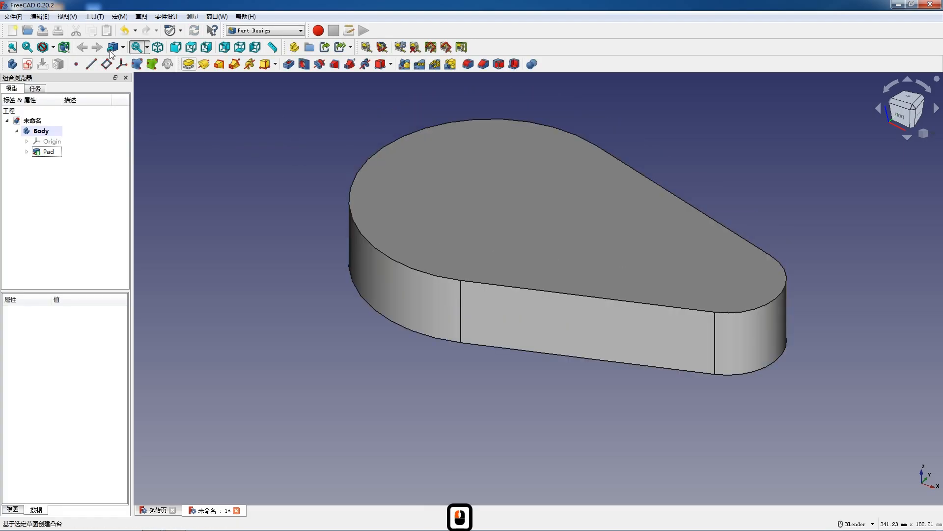
Start a new sketch on the XY plane and set the display style to wireframe.
{"action": "left_click", "coordinate": [28, 64]}
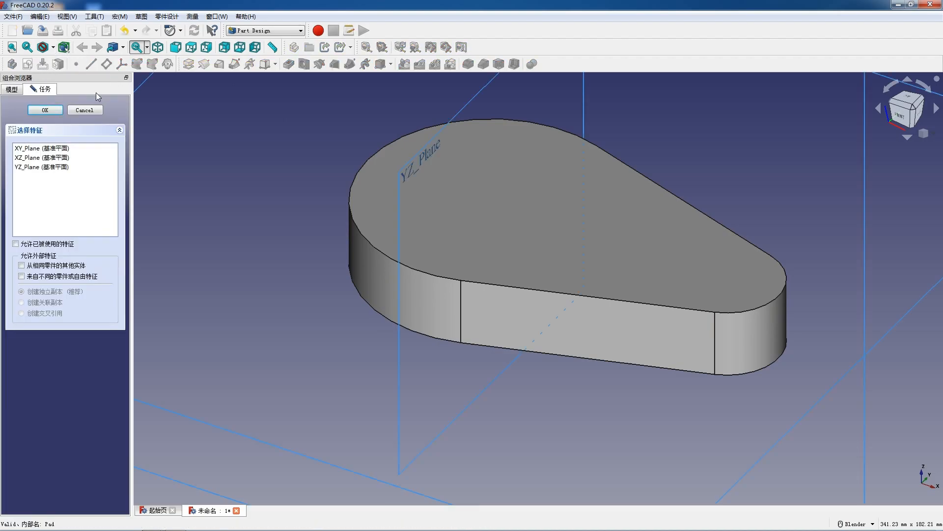
{"action": "scroll", "coordinate": [344, 167], "scroll_direction": "down", "scroll_amount": 4}
{"action": "left_click", "coordinate": [380, 88]}
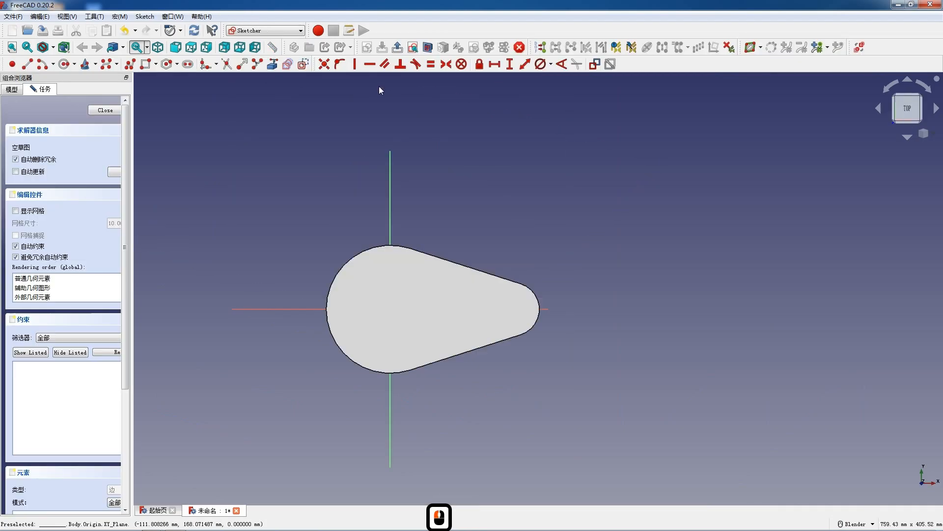
{"action": "left_click", "coordinate": [53, 48]}
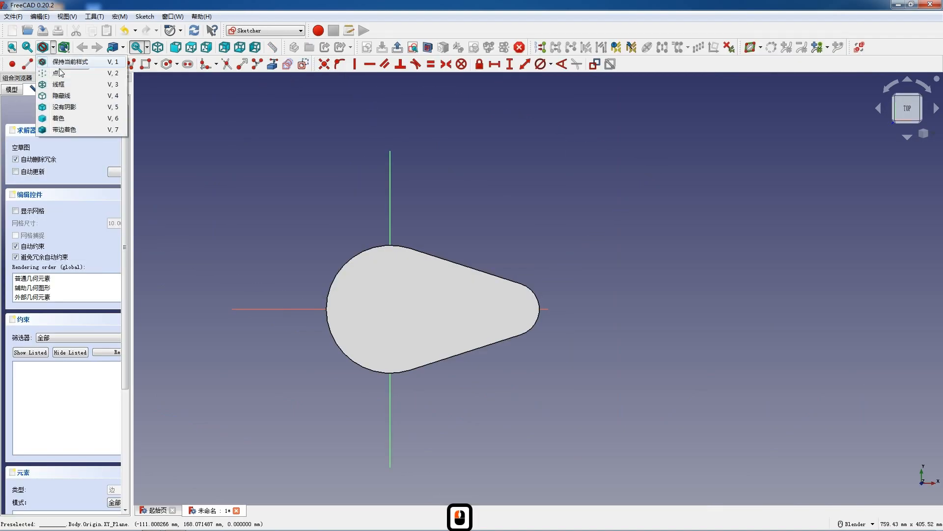
{"action": "left_click", "coordinate": [60, 83]}
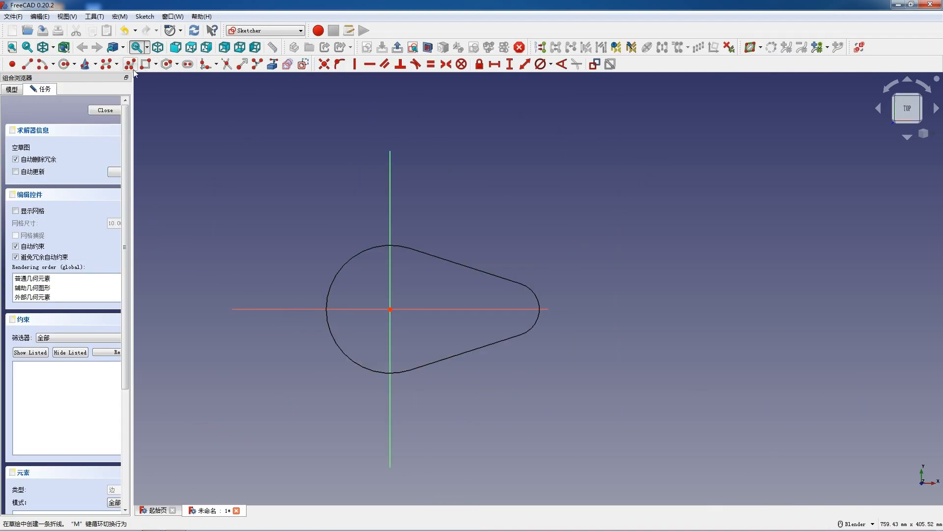
Draw a horizontal slot about 39 mm wide from the origin and delete the equality constraint between its end arcs.
{"action": "left_click", "coordinate": [187, 64]}
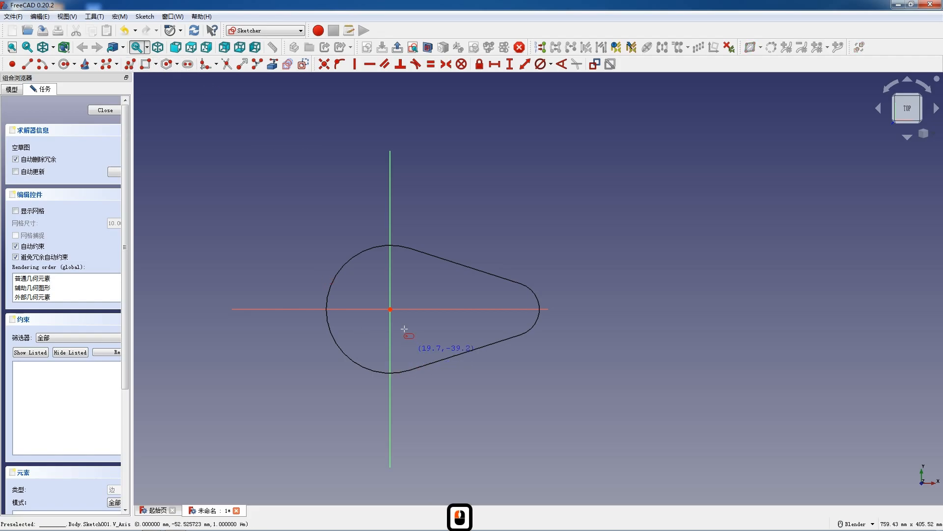
{"action": "left_click", "coordinate": [390, 309]}
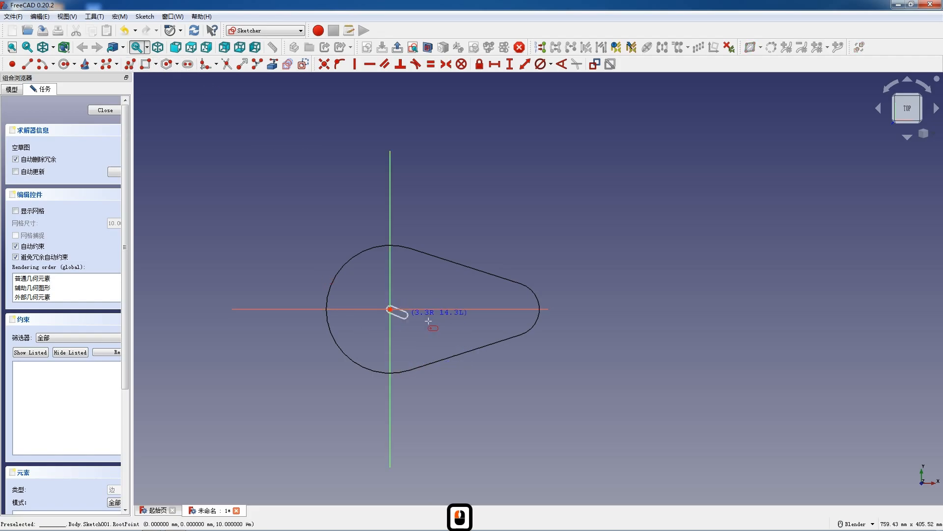
{"action": "left_click", "coordinate": [484, 310]}
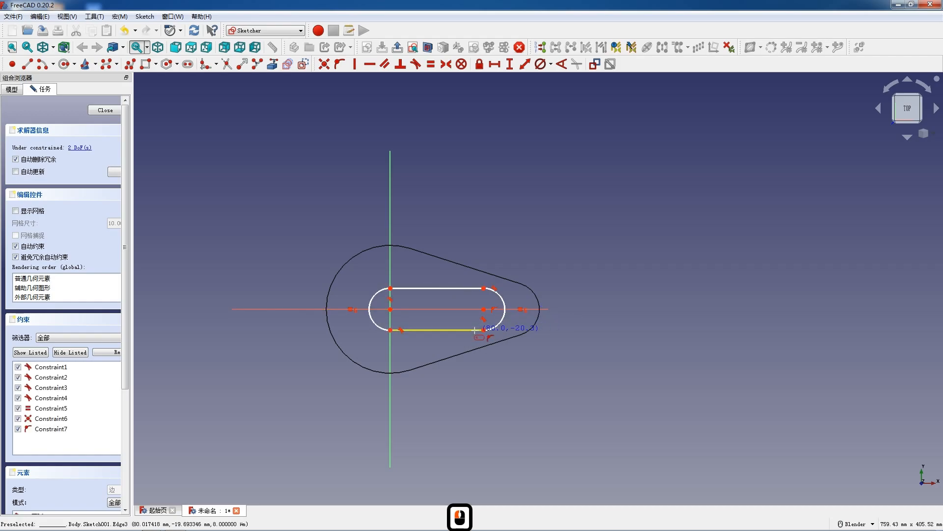
{"action": "key", "text": "Escape"}
{"action": "left_click", "coordinate": [523, 311]}
{"action": "key", "text": "Delete"}
Constrain the new slot's origin-centred arc to 120 mm diameter and its right end arc to 50 mm diameter.
{"action": "left_click", "coordinate": [380, 291]}
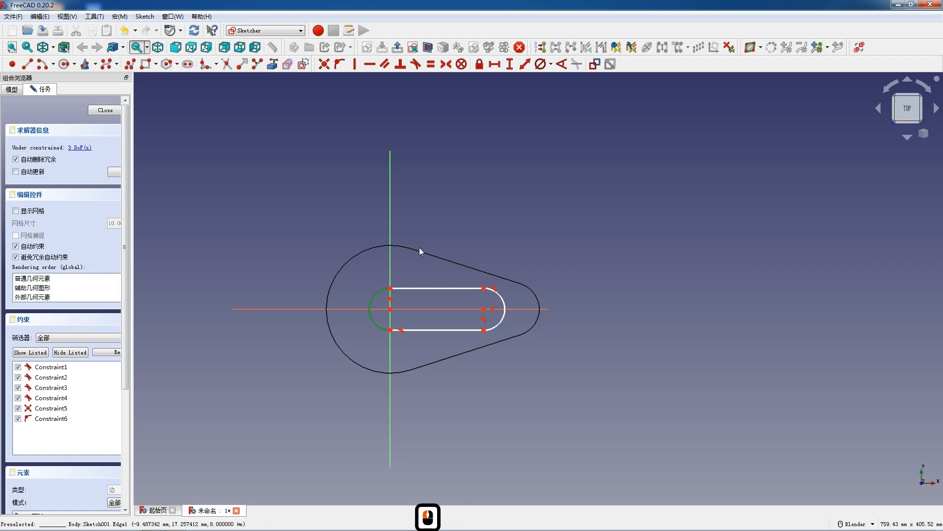
{"action": "left_click", "coordinate": [539, 70]}
{"action": "type", "text": "12"}
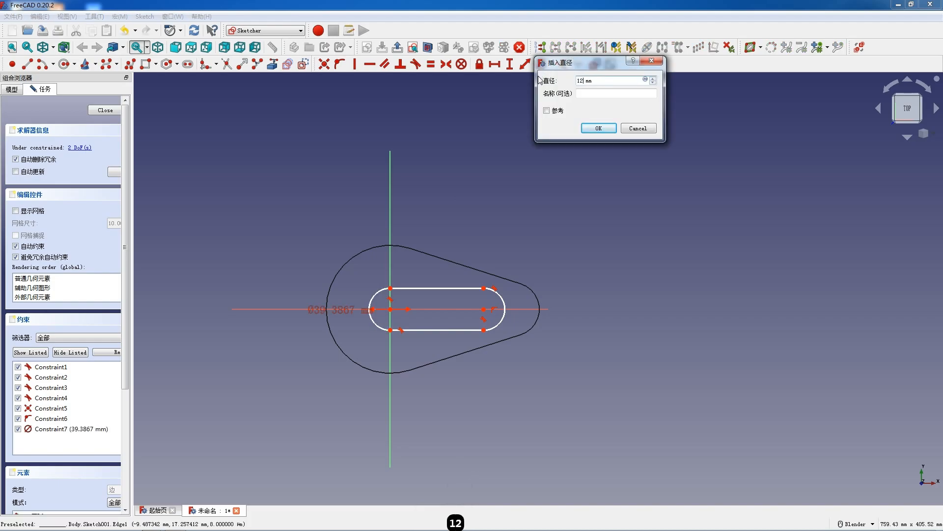
{"action": "type", "text": "0"}
{"action": "key", "text": "Return"}
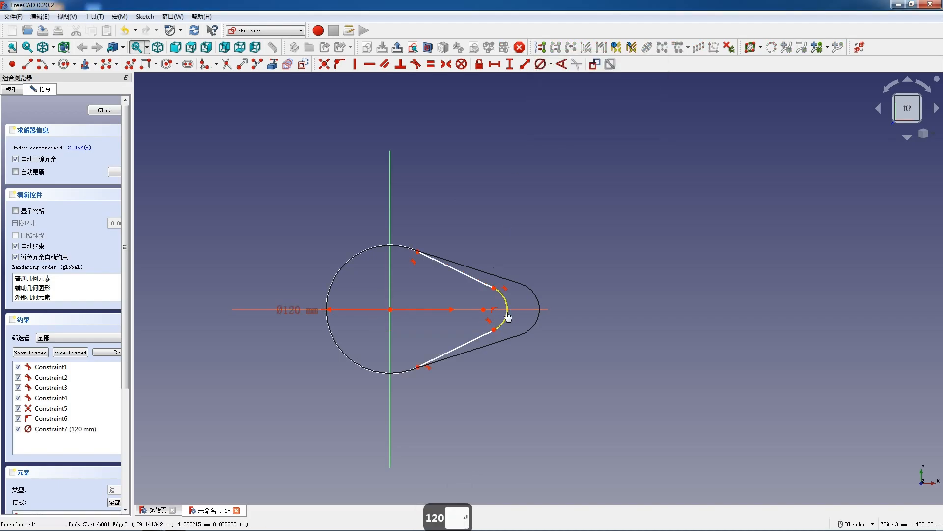
{"action": "left_click", "coordinate": [508, 317]}
{"action": "left_click", "coordinate": [540, 64]}
{"action": "type", "text": "50"}
{"action": "key", "text": "Return"}
Set the distance between the slot's two arc centres to 115 mm and finish the sketch.
{"action": "left_click", "coordinate": [484, 310]}
{"action": "left_click", "coordinate": [391, 310]}
{"action": "type", "text": "l11"}
{"action": "key", "text": "Return"}
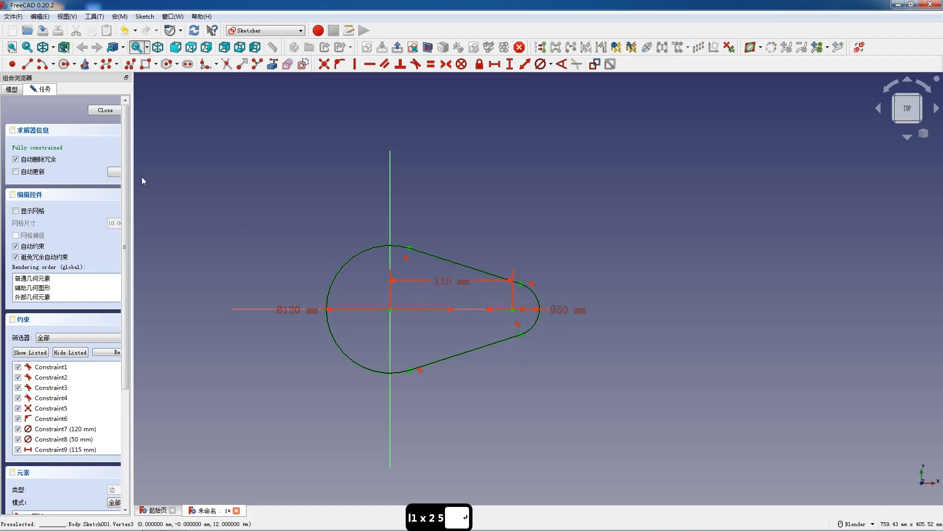
{"action": "left_click", "coordinate": [104, 111]}
Start a new sketch on the XZ plane and focus on the narrow end of the pad.
{"action": "scroll", "coordinate": [430, 142], "scroll_direction": "down", "scroll_amount": 1}
{"action": "scroll", "coordinate": [433, 113], "scroll_direction": "up", "scroll_amount": 2}
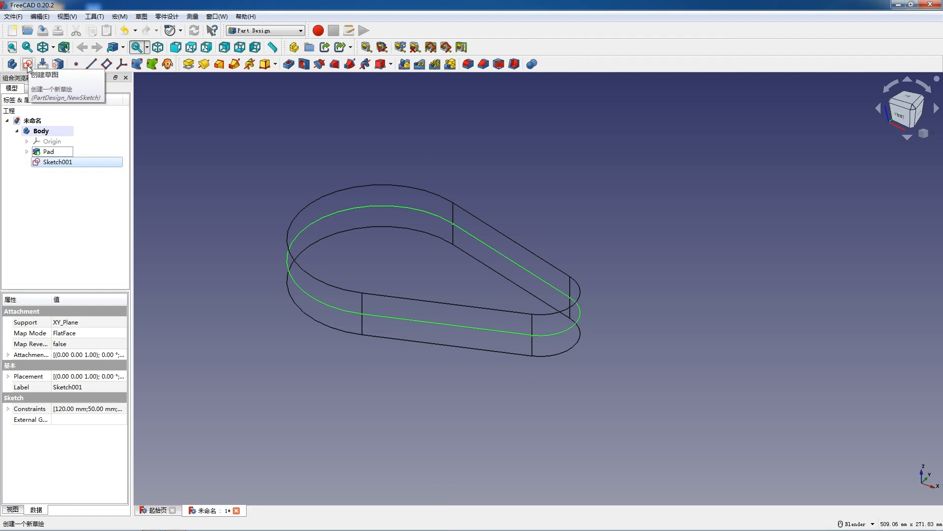
{"action": "scroll", "coordinate": [423, 206], "scroll_direction": "up", "scroll_amount": 2}
{"action": "scroll", "coordinate": [445, 231], "scroll_direction": "down", "scroll_amount": 3}
{"action": "key", "text": "shift"}
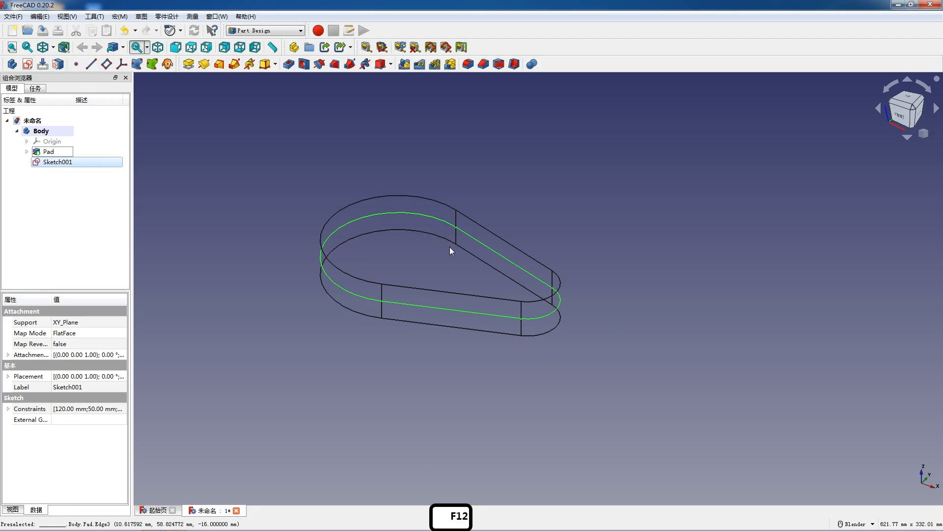
{"action": "left_click", "coordinate": [27, 64]}
{"action": "scroll", "coordinate": [416, 259], "scroll_direction": "down", "scroll_amount": 5}
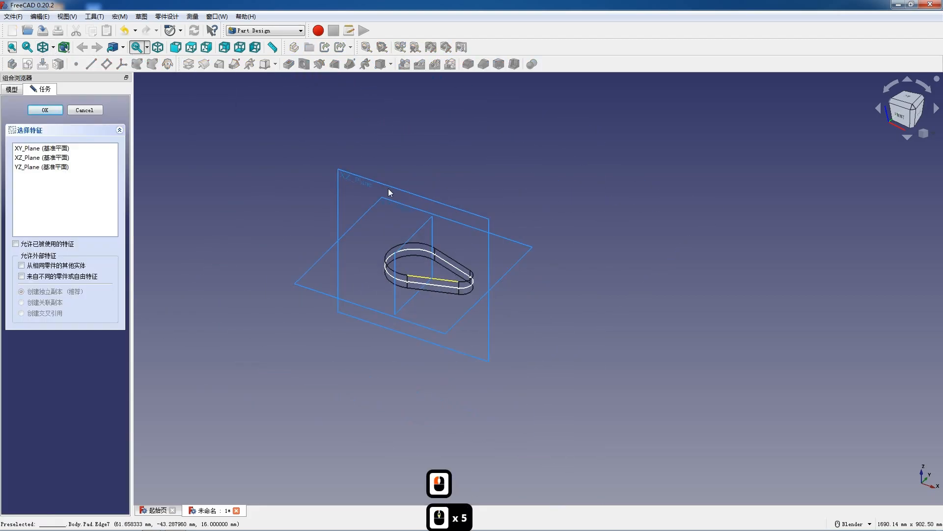
{"action": "left_click", "coordinate": [356, 178]}
{"action": "scroll", "coordinate": [511, 271], "scroll_direction": "up", "scroll_amount": 8}
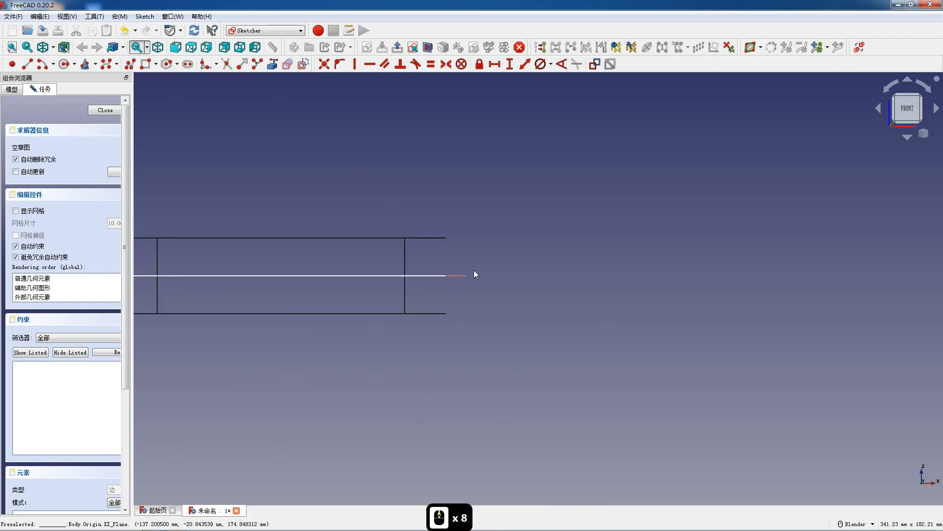
{"action": "scroll", "coordinate": [474, 270], "scroll_direction": "up", "scroll_amount": 3}
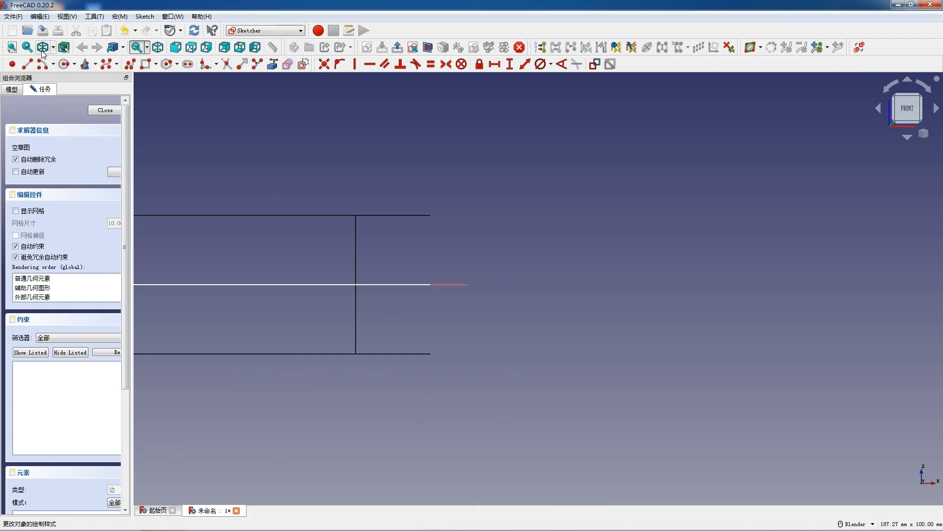
Reference the pad's upper and lower edges at the narrow end as external geometry.
{"action": "left_click", "coordinate": [273, 64]}
{"action": "left_click", "coordinate": [383, 216]}
{"action": "left_click", "coordinate": [394, 354]}
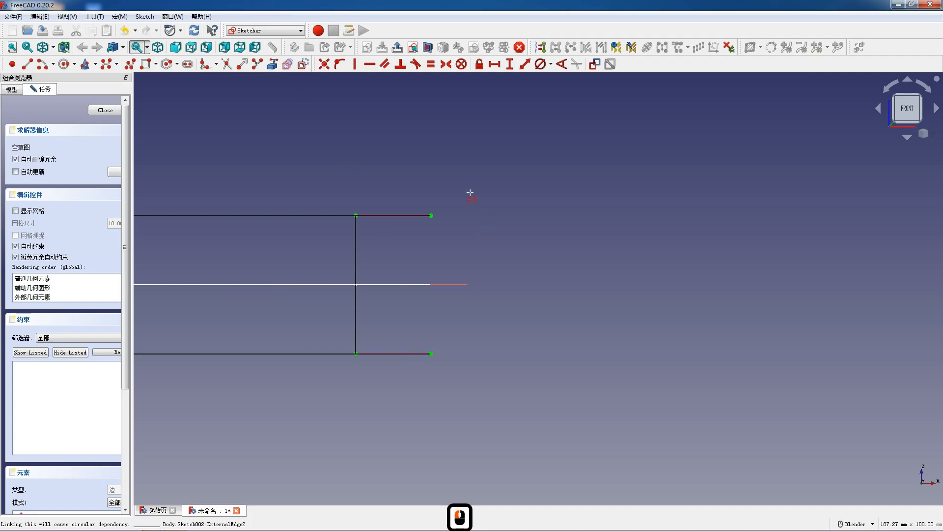
Draw an arc centred on the horizontal axis, about 16 mm radius, through the endpoints of the referenced upper and lower edges.
{"action": "left_click", "coordinate": [41, 64]}
{"action": "left_click", "coordinate": [434, 284]}
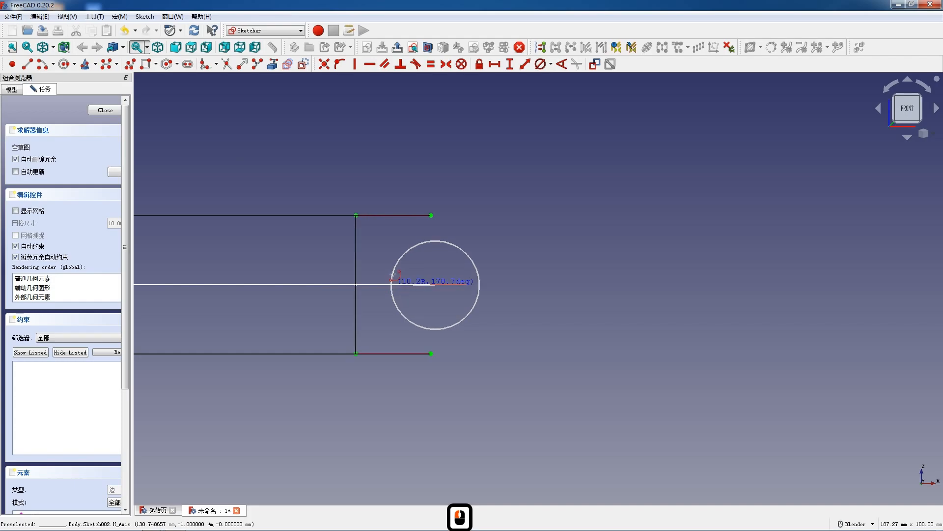
{"action": "left_click", "coordinate": [432, 215]}
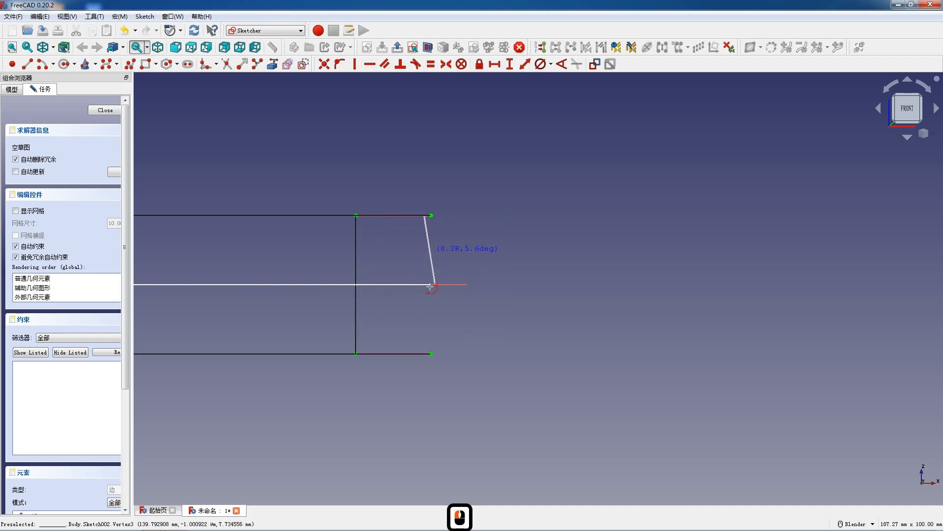
{"action": "left_click", "coordinate": [432, 353]}
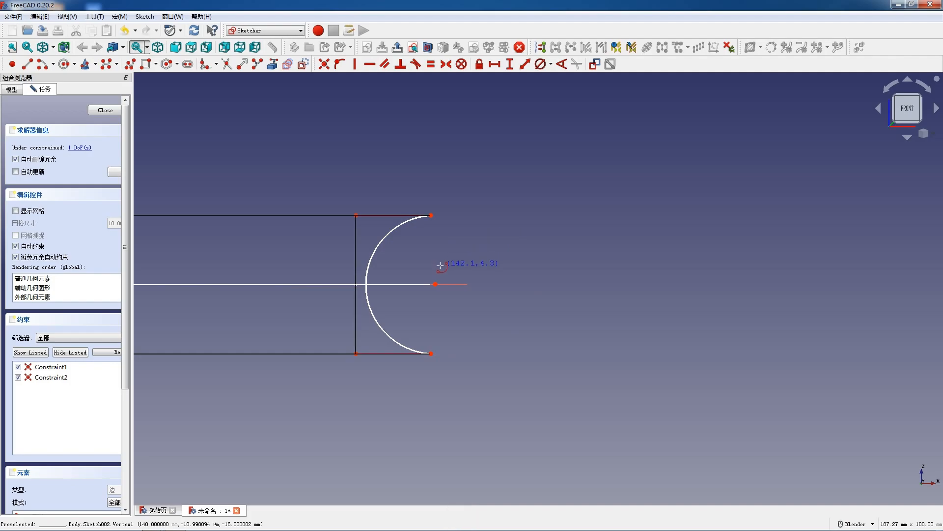
{"action": "key", "text": "Escape"}
Constrain the arc's diameter to 32 mm.
{"action": "left_click", "coordinate": [389, 232]}
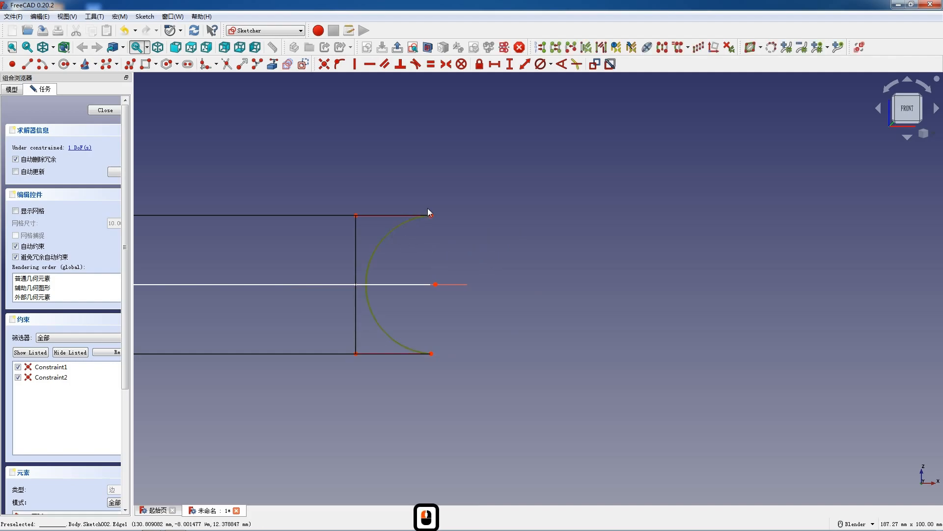
{"action": "left_click", "coordinate": [536, 66]}
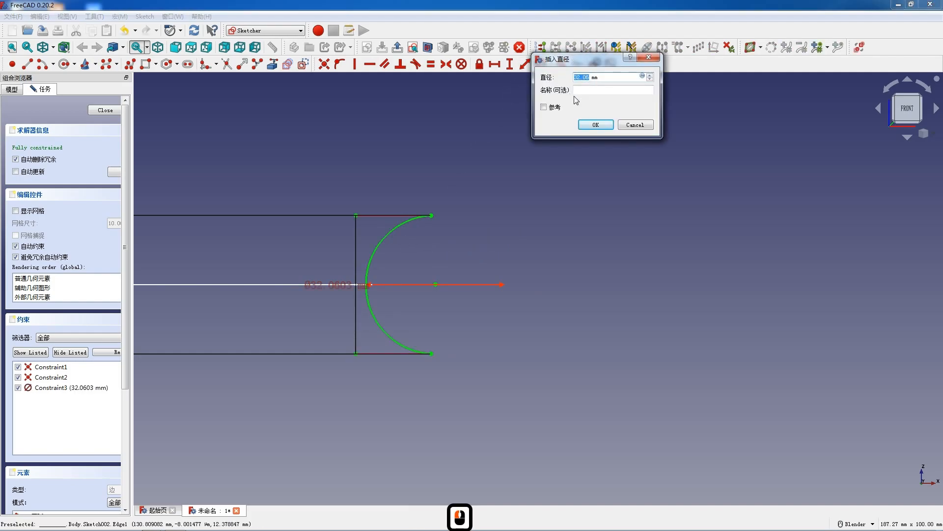
{"action": "type", "text": "32"}
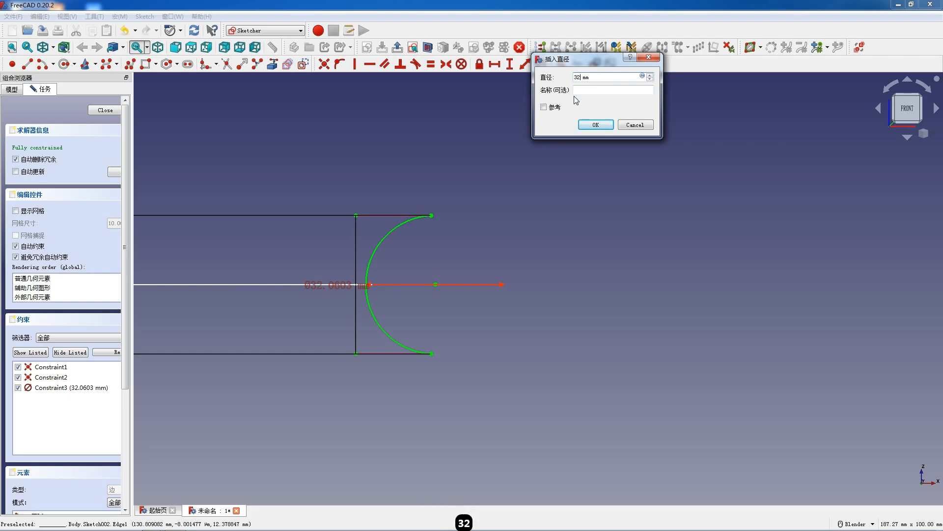
{"action": "key", "text": "Return"}
Close the arc profile with a vertical line between its two endpoints and finish the sketch.
{"action": "left_click", "coordinate": [432, 219]}
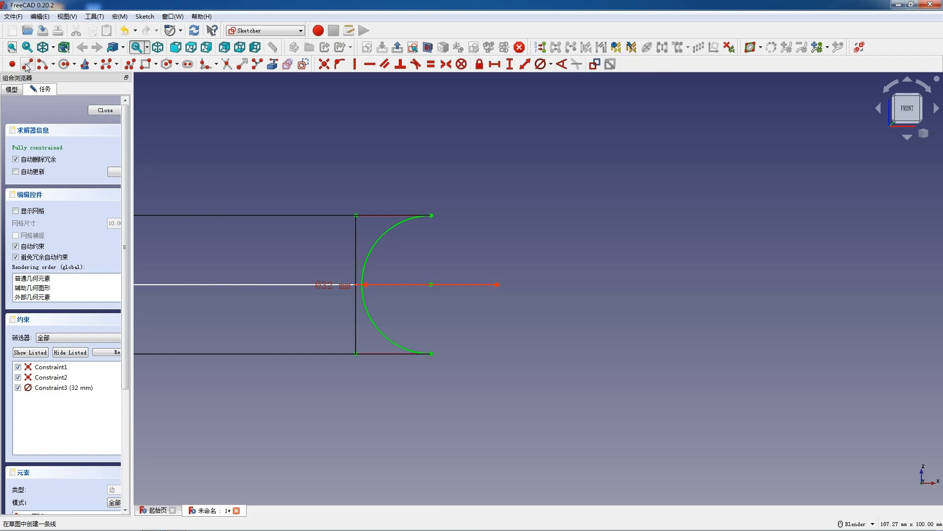
{"action": "left_click", "coordinate": [432, 215]}
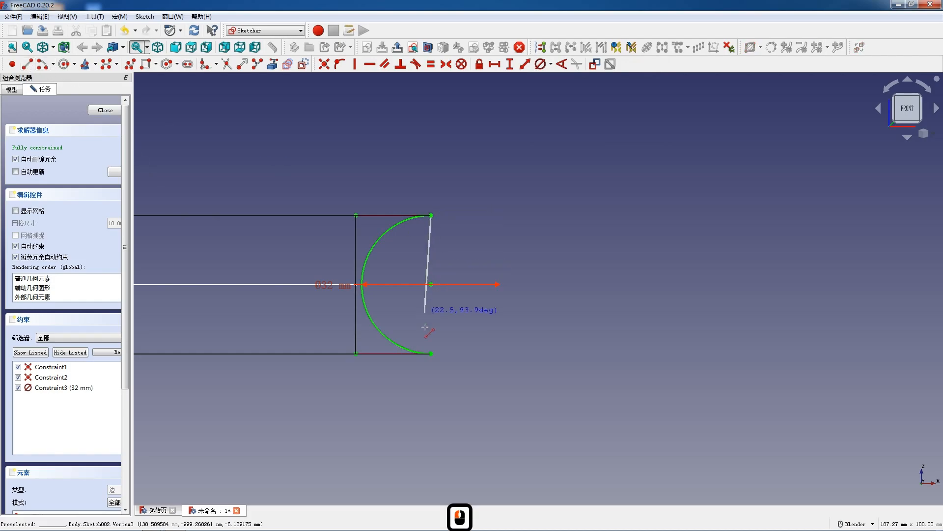
{"action": "left_click", "coordinate": [431, 353]}
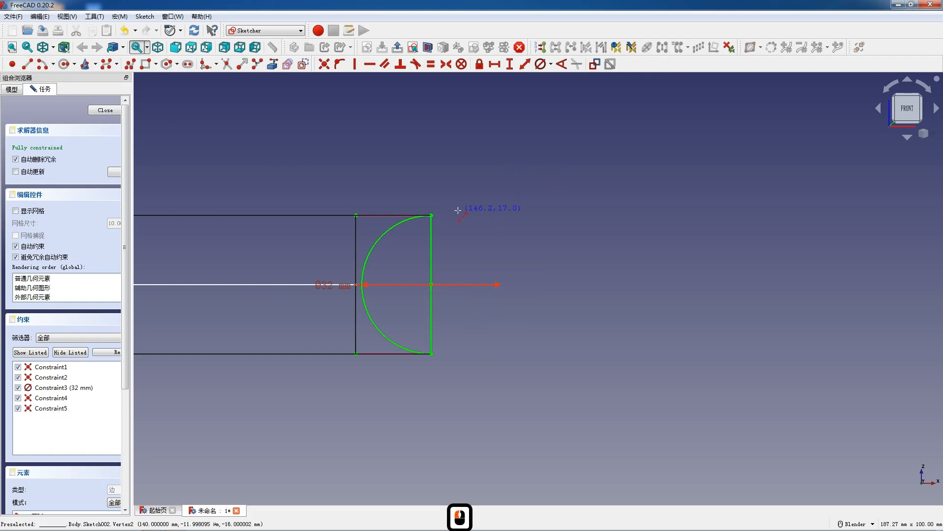
{"action": "key", "text": "Escape"}
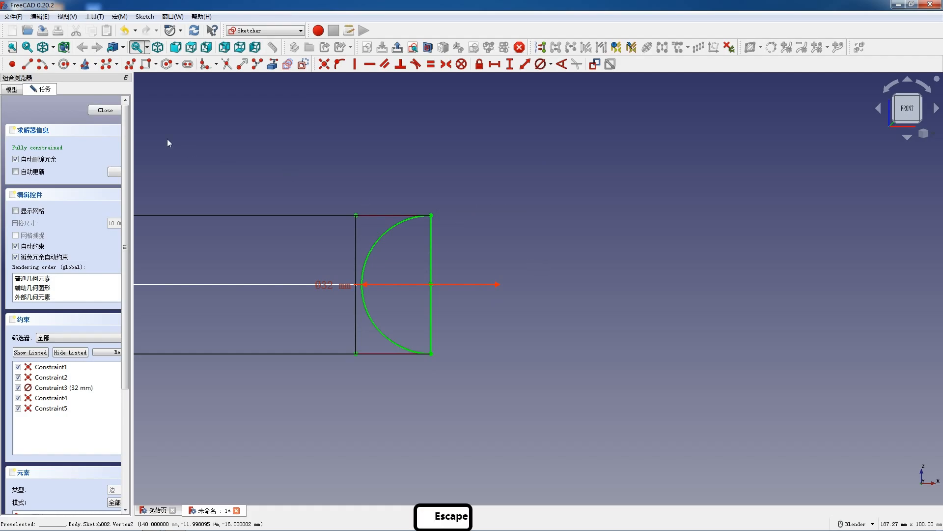
{"action": "left_click", "coordinate": [106, 110]}
{"action": "scroll", "coordinate": [479, 288], "scroll_direction": "up", "scroll_amount": 5}
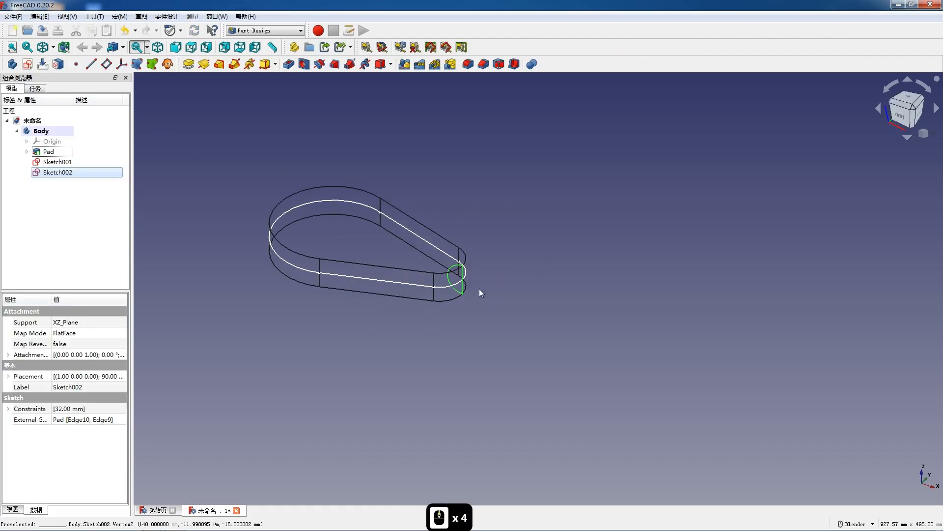
Start a Subtractive Pipe from the half-round profile sketch and add the path sketch's narrow-end arc to the sweep path.
{"action": "scroll", "coordinate": [332, 78], "scroll_direction": "up", "scroll_amount": 6}
{"action": "scroll", "coordinate": [336, 81], "scroll_direction": "down", "scroll_amount": 2}
{"action": "left_click", "coordinate": [350, 64]}
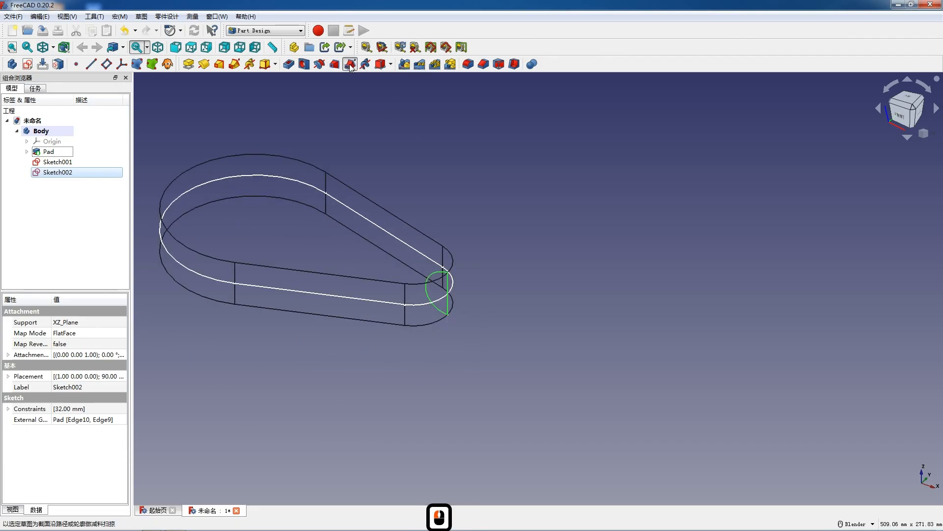
{"action": "left_click", "coordinate": [49, 213]}
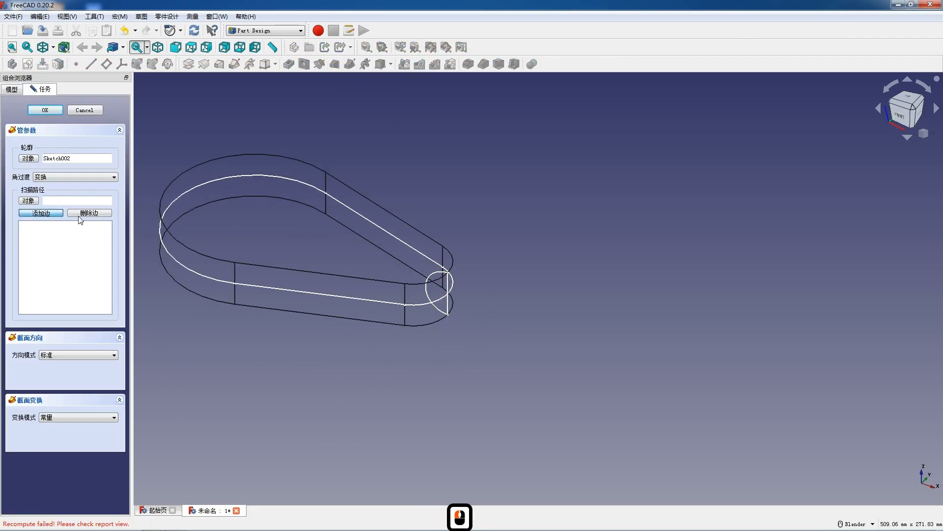
{"action": "scroll", "coordinate": [393, 278], "scroll_direction": "up", "scroll_amount": 1}
{"action": "left_click", "coordinate": [453, 305]}
Add the path sketch's two straight edges and large arc to the sweep path and accept the Subtractive Pipe.
{"action": "left_click", "coordinate": [49, 212]}
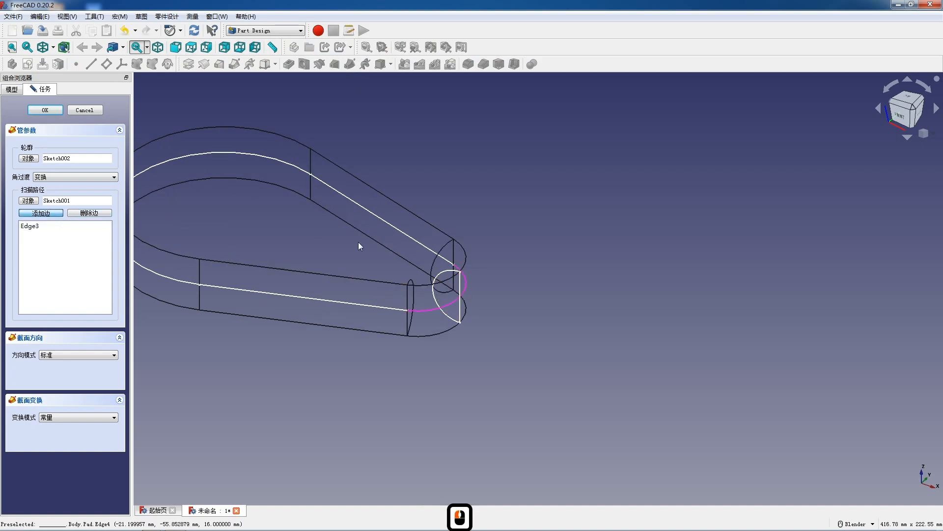
{"action": "left_click", "coordinate": [399, 231]}
{"action": "left_click", "coordinate": [50, 213]}
{"action": "left_click", "coordinate": [267, 158]}
{"action": "left_click", "coordinate": [45, 213]}
{"action": "scroll", "coordinate": [285, 233], "scroll_direction": "down", "scroll_amount": 2}
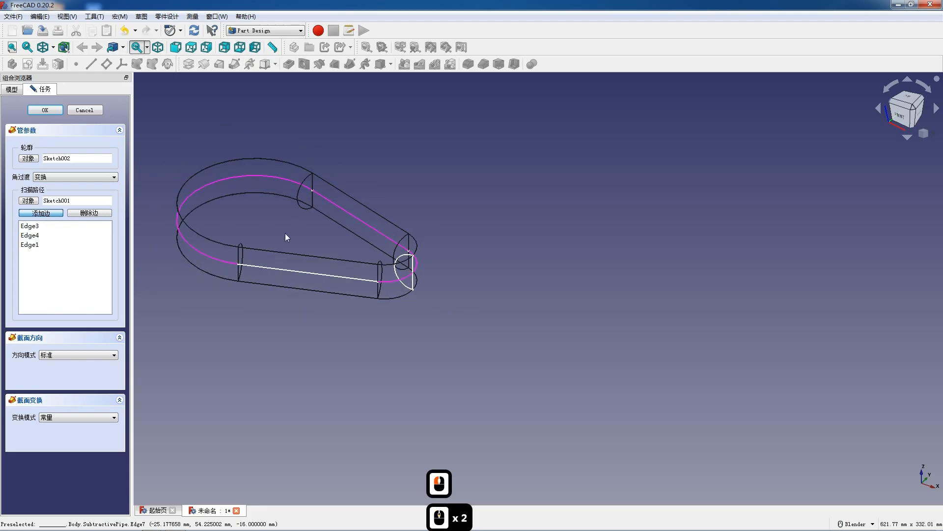
{"action": "left_click", "coordinate": [278, 269]}
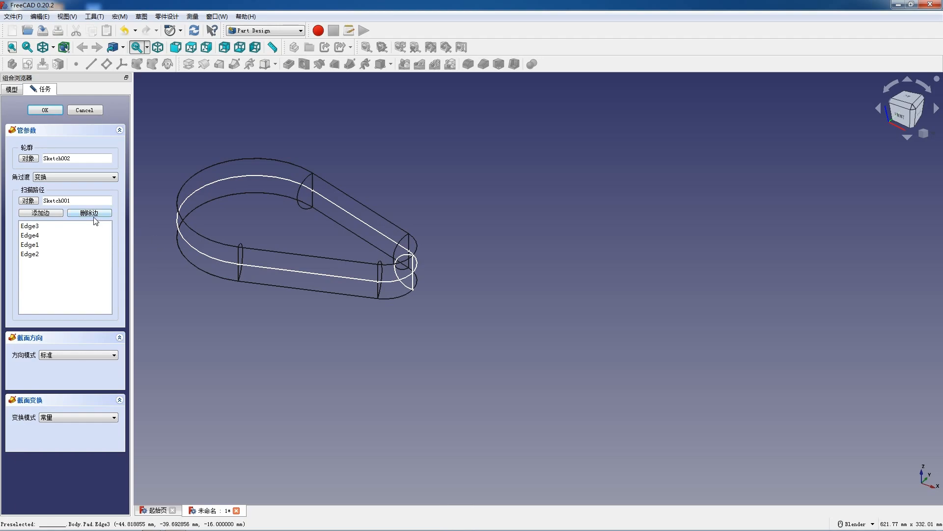
{"action": "left_click", "coordinate": [52, 214]}
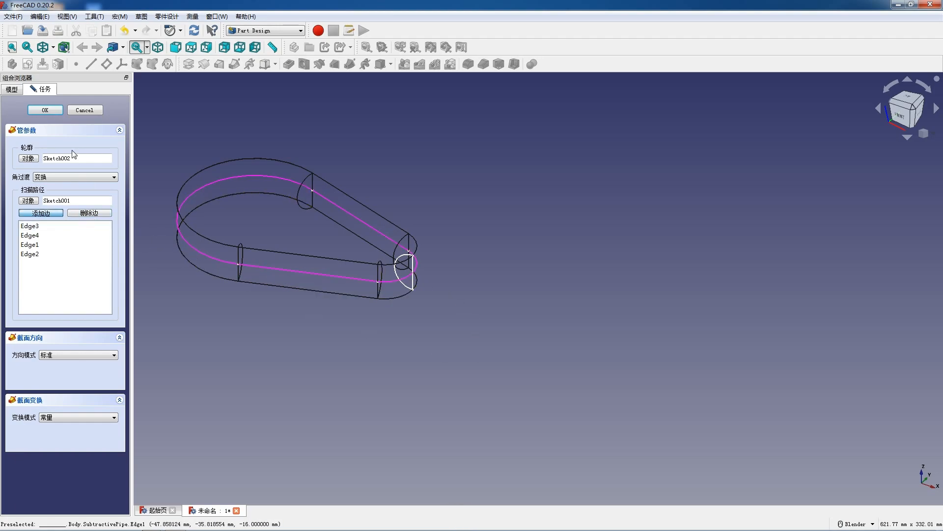
{"action": "left_click", "coordinate": [44, 110]}
Set the display style to As is and inspect the body with the subtractive pipe selected.
{"action": "left_click", "coordinate": [53, 47]}
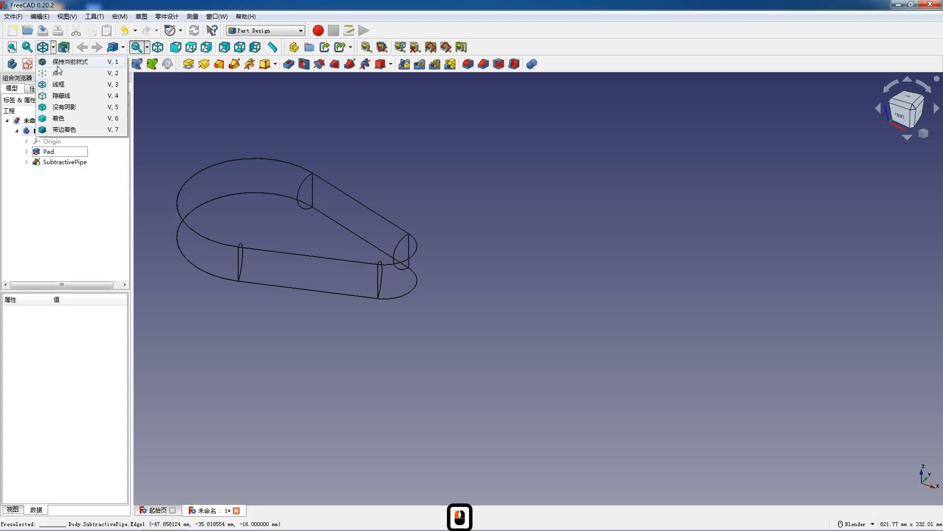
{"action": "left_click", "coordinate": [56, 66]}
{"action": "scroll", "coordinate": [308, 235], "scroll_direction": "up", "scroll_amount": 2}
{"action": "mouse_move", "coordinate": [316, 325]}
{"action": "middle_mouse_down"}
{"action": "mouse_move", "coordinate": [510, 280]}
{"action": "mouse_move", "coordinate": [390, 238]}
{"action": "mouse_move", "coordinate": [320, 344]}
{"action": "middle_mouse_up"}
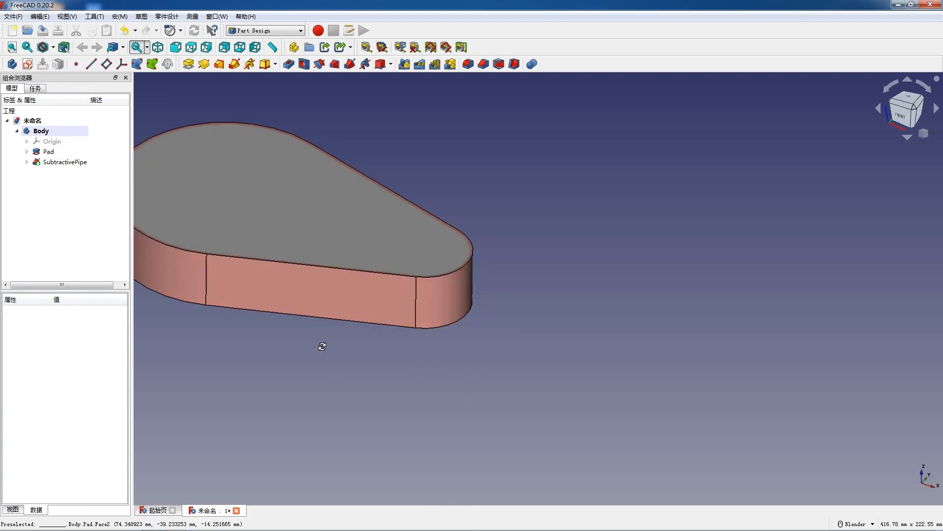
{"action": "left_click", "coordinate": [55, 164]}
{"action": "scroll", "coordinate": [516, 280], "scroll_direction": "down", "scroll_amount": 2}
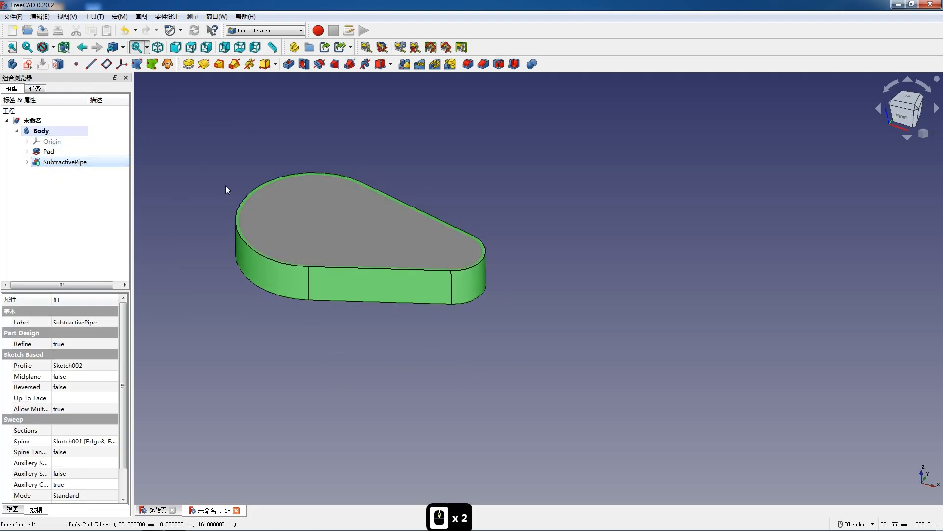
{"action": "scroll", "coordinate": [429, 191], "scroll_direction": "down", "scroll_amount": 2}
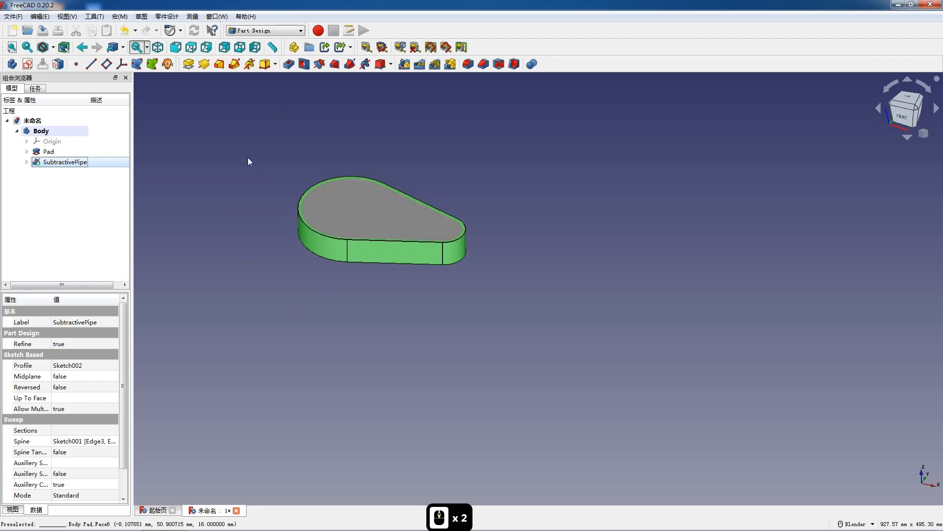
{"action": "left_click", "coordinate": [27, 64]}
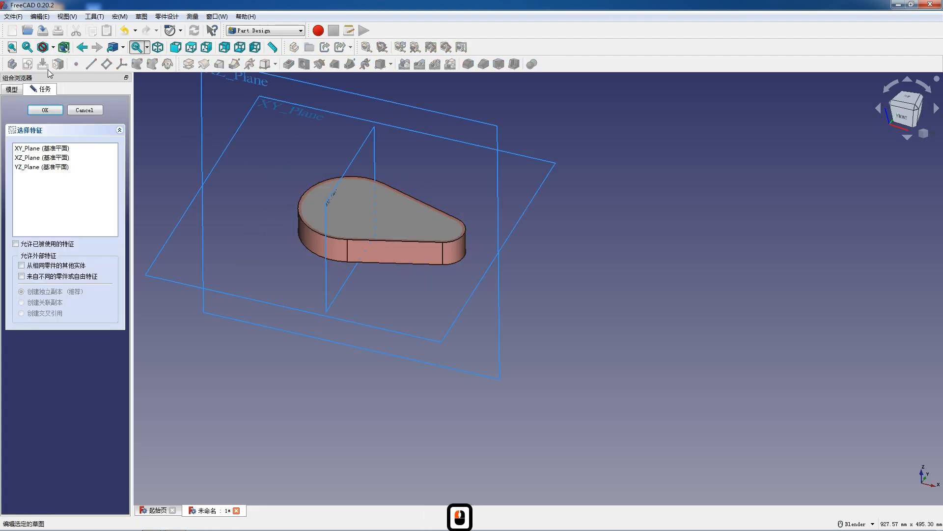
{"action": "scroll", "coordinate": [283, 156], "scroll_direction": "down", "scroll_amount": 1}
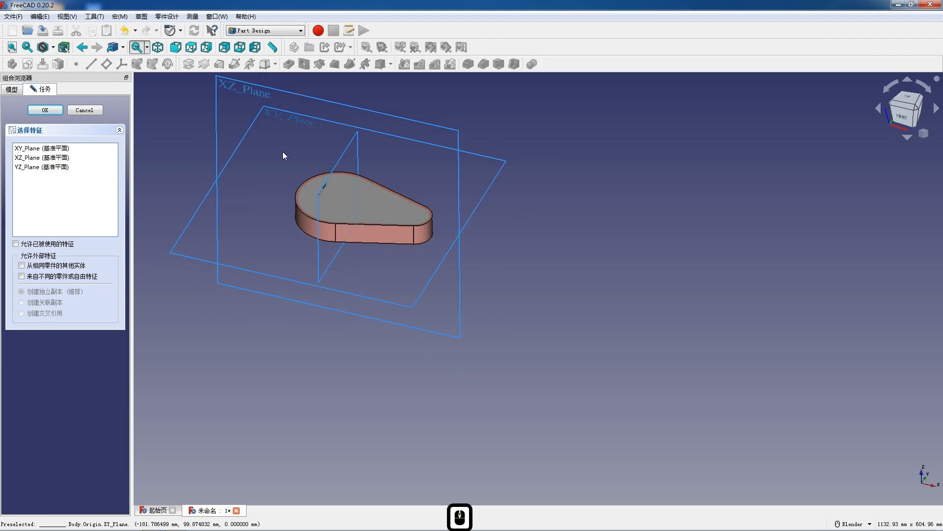
{"action": "left_click", "coordinate": [84, 110]}
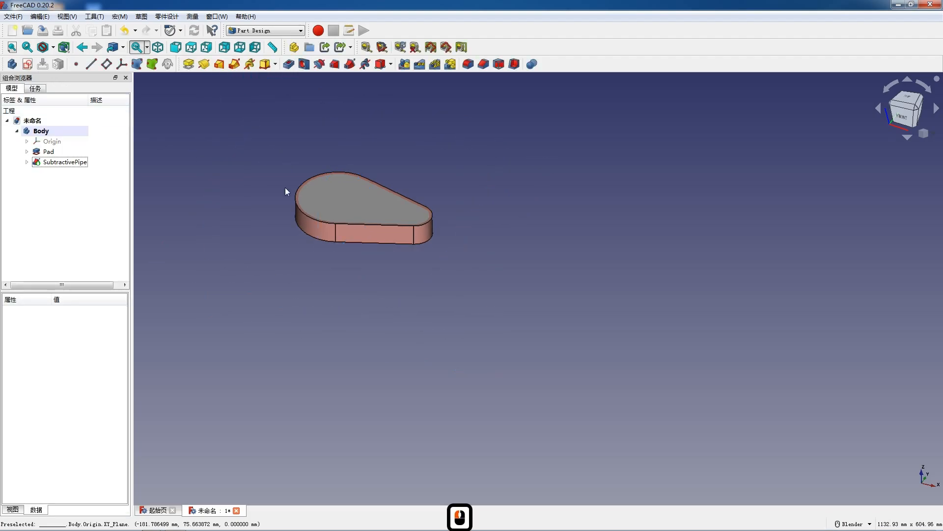
Start a new sketch on the body's flat top face.
{"action": "left_click", "coordinate": [360, 213]}
{"action": "left_click", "coordinate": [27, 64]}
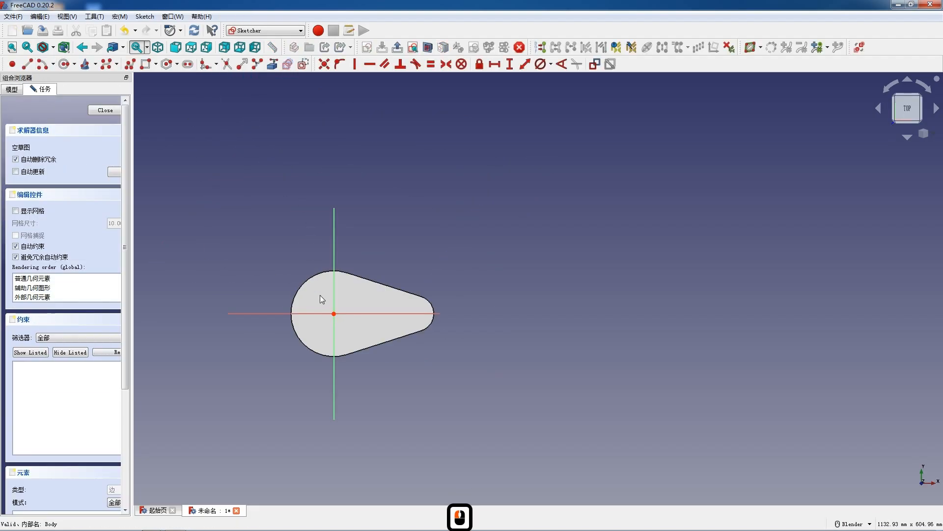
{"action": "scroll", "coordinate": [320, 328], "scroll_direction": "up", "scroll_amount": 4}
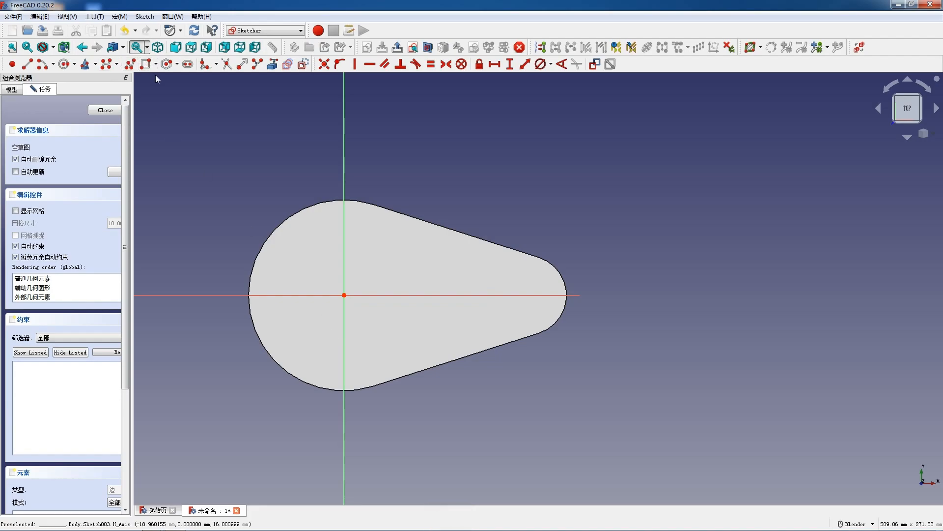
Draw a slot of about 27 mm radius from the origin along the horizontal axis and delete the equality constraint between its arcs.
{"action": "left_click", "coordinate": [191, 67]}
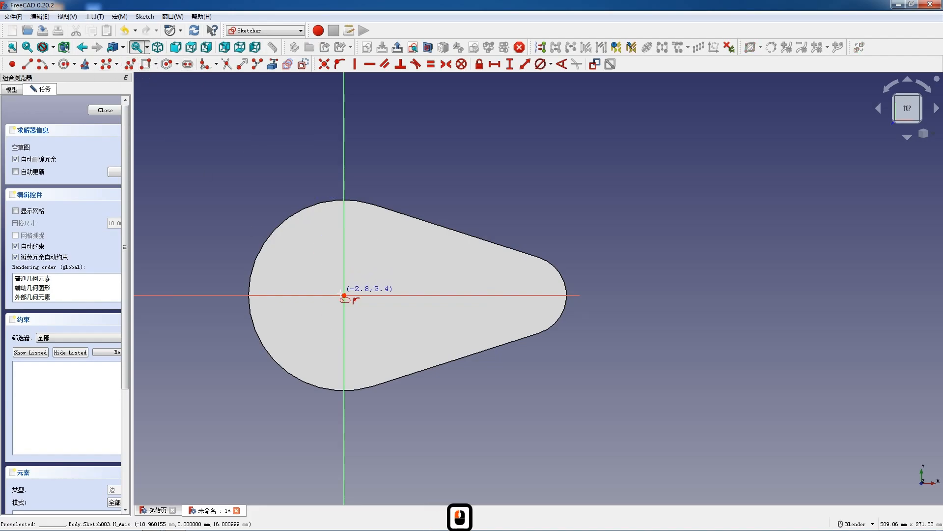
{"action": "left_click", "coordinate": [344, 295]}
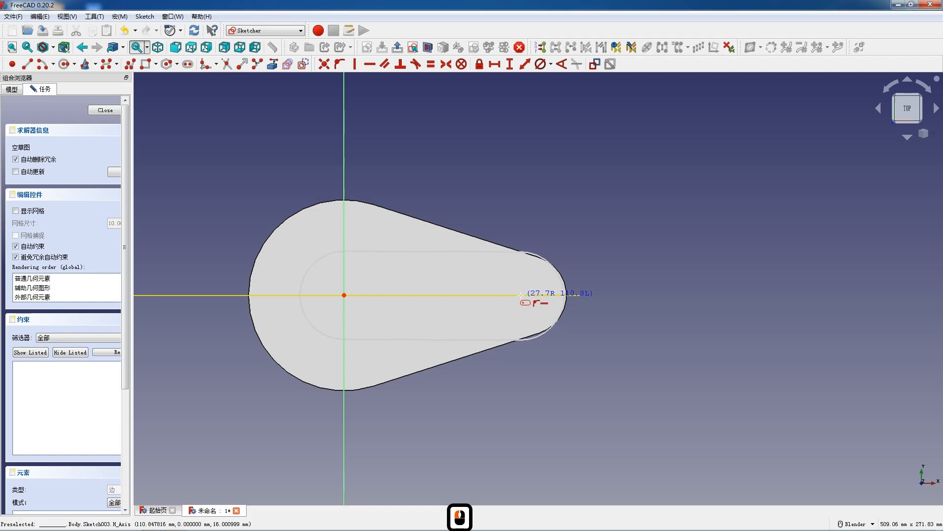
{"action": "left_click", "coordinate": [524, 295]}
{"action": "key", "text": "Escape"}
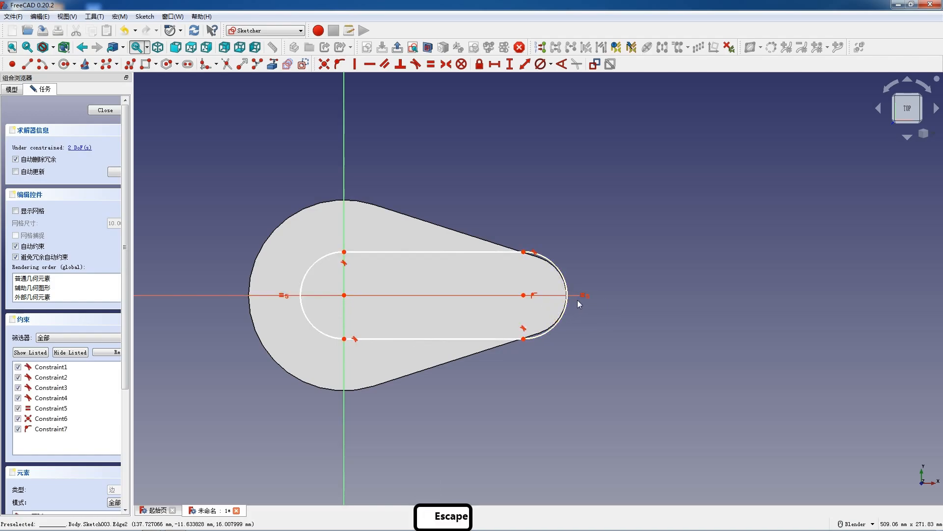
{"action": "left_click", "coordinate": [587, 295]}
{"action": "key", "text": "Delete"}
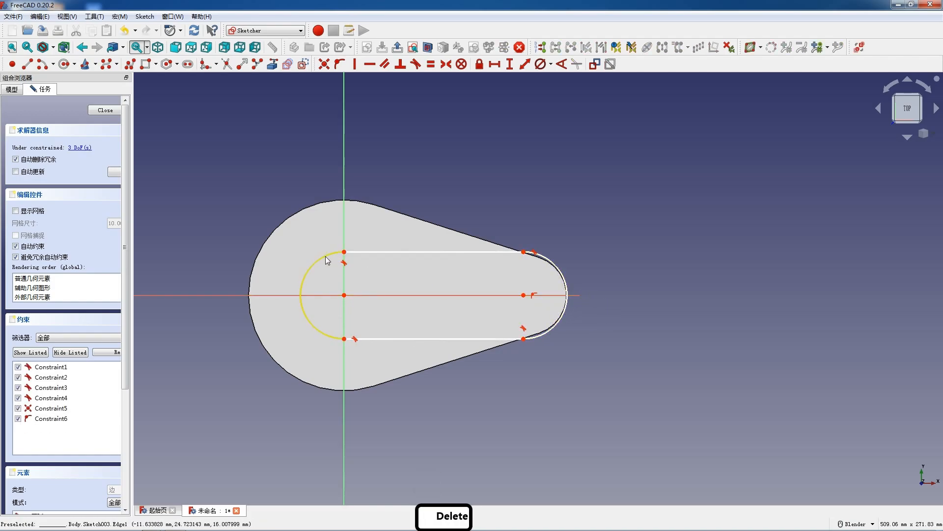
Constrain the slot's origin-centred arc to 120 mm diameter and its narrow end arc to 50 mm diameter.
{"action": "left_click", "coordinate": [310, 268]}
{"action": "left_click", "coordinate": [543, 66]}
{"action": "type", "text": "120"}
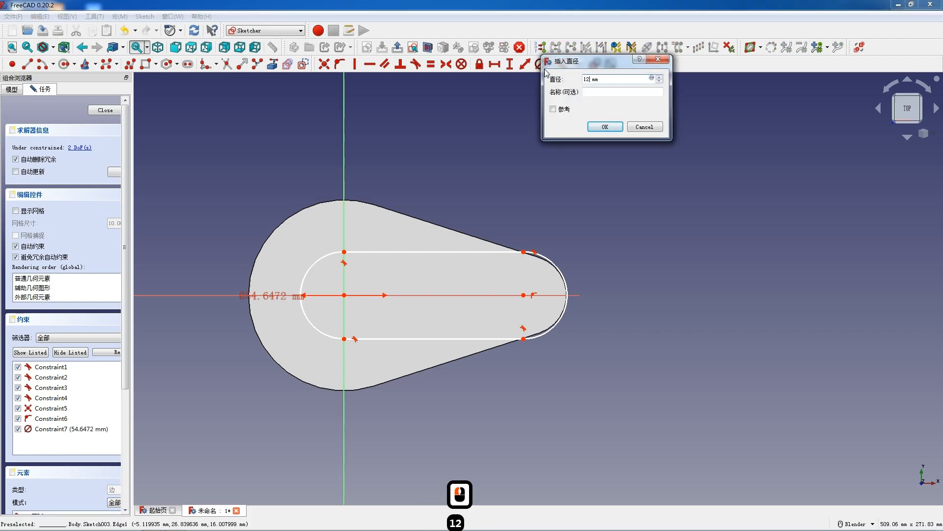
{"action": "key", "text": "Return"}
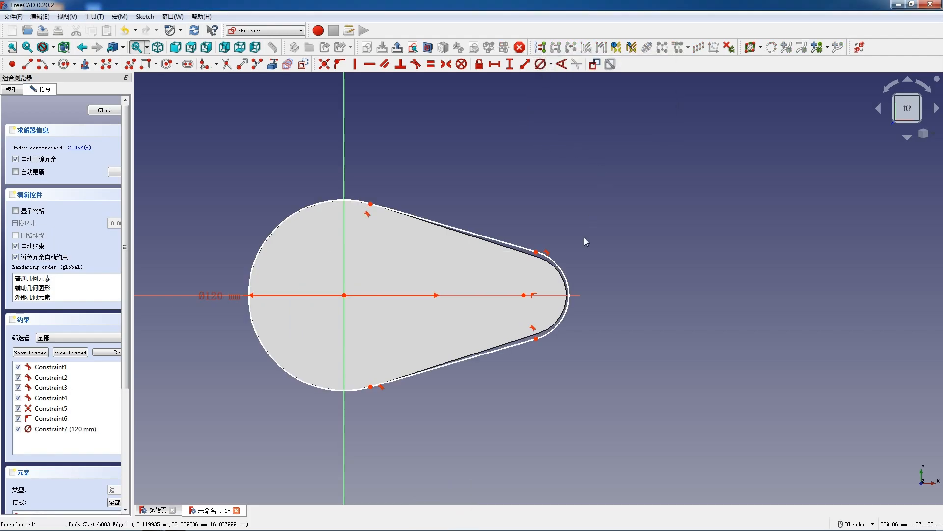
{"action": "left_click", "coordinate": [568, 283]}
{"action": "left_click", "coordinate": [540, 64]}
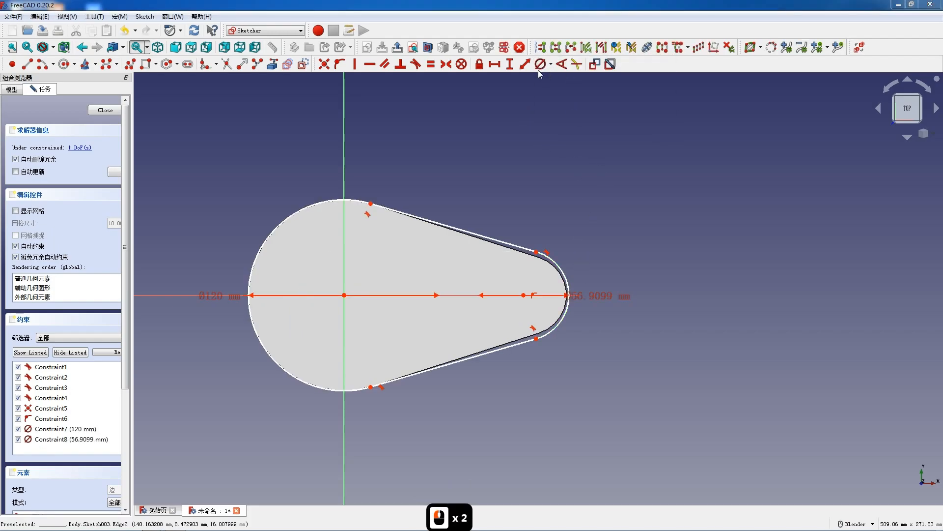
{"action": "type", "text": "50"}
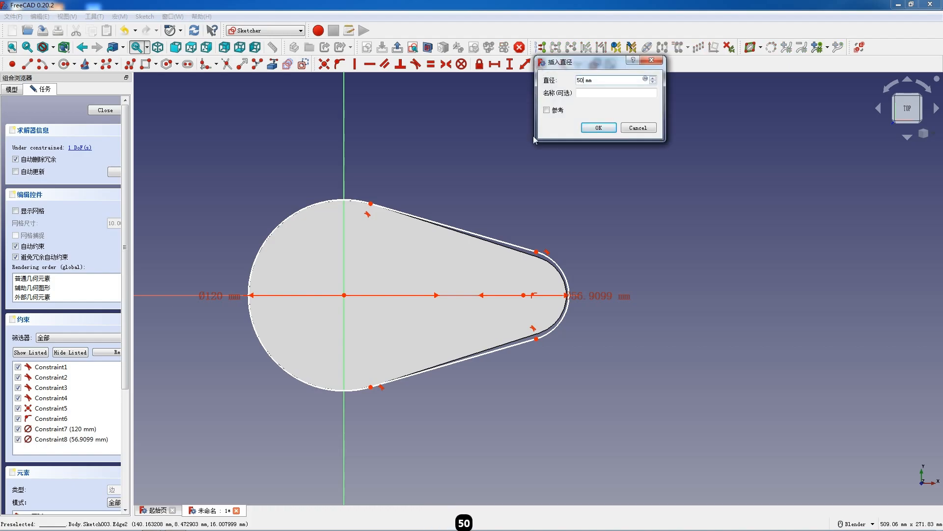
{"action": "key", "text": "Return"}
Constrain the horizontal distance between the origin and the small arc's centre to 115 mm and finish the sketch.
{"action": "left_click", "coordinate": [524, 295]}
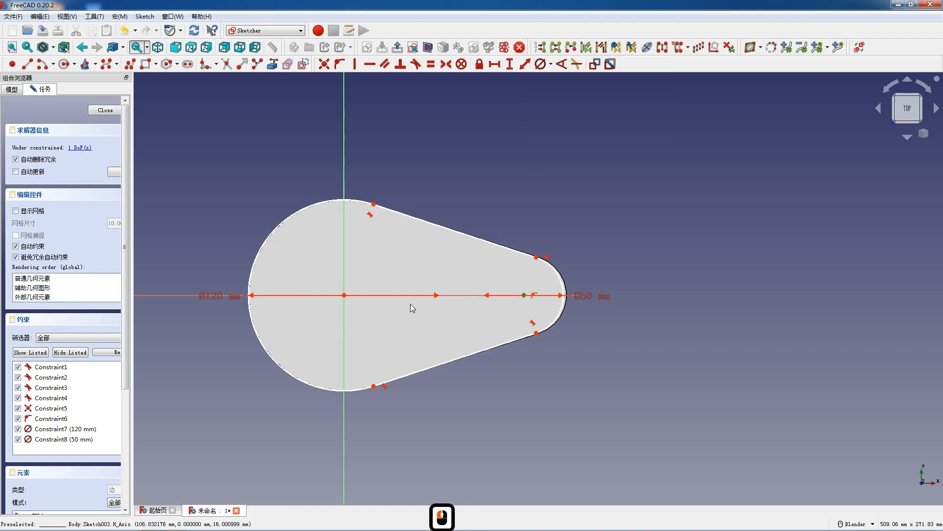
{"action": "left_click", "coordinate": [346, 300]}
{"action": "key", "text": "l"}
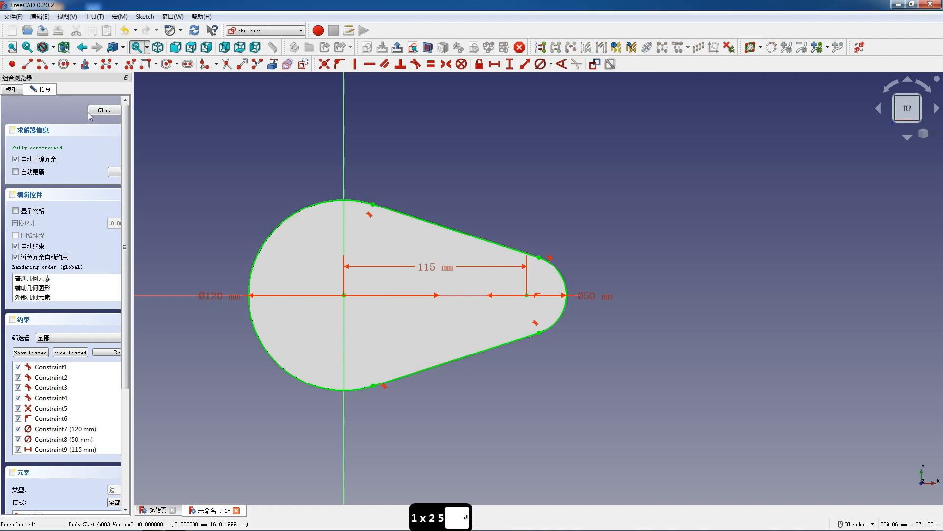
{"action": "left_click", "coordinate": [104, 110]}
Pad the teardrop sketch 9 mm outward from the body's top face.
{"action": "scroll", "coordinate": [348, 187], "scroll_direction": "up", "scroll_amount": 3}
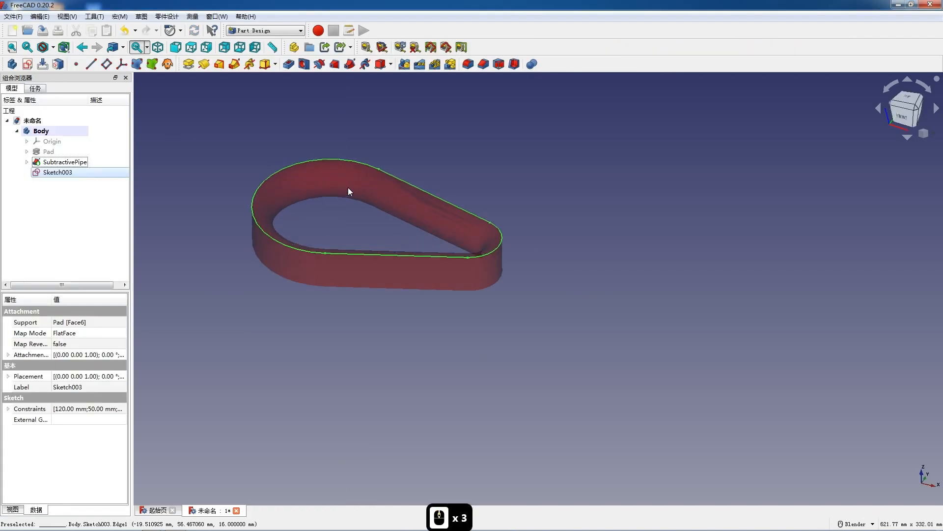
{"action": "middle_click_drag", "start_coordinate": [320, 253], "coordinate": [269, 227]}
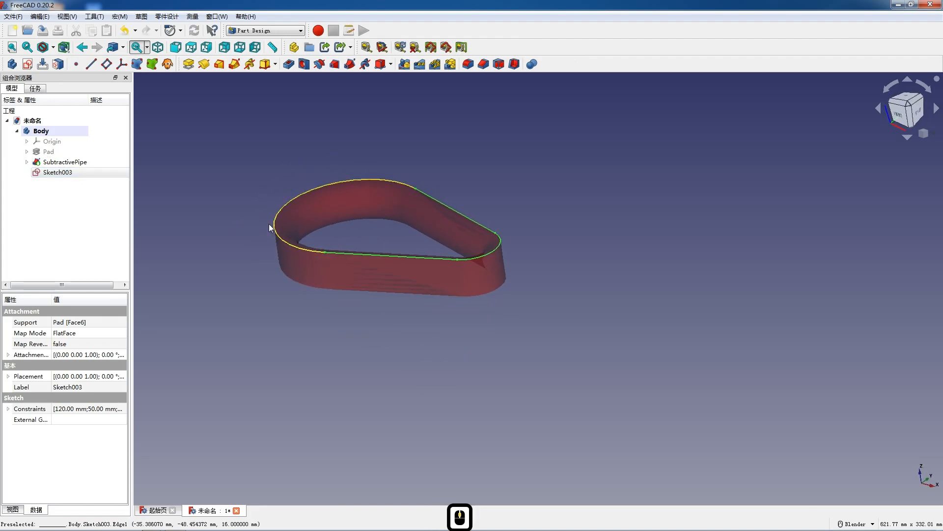
{"action": "left_click", "coordinate": [189, 64]}
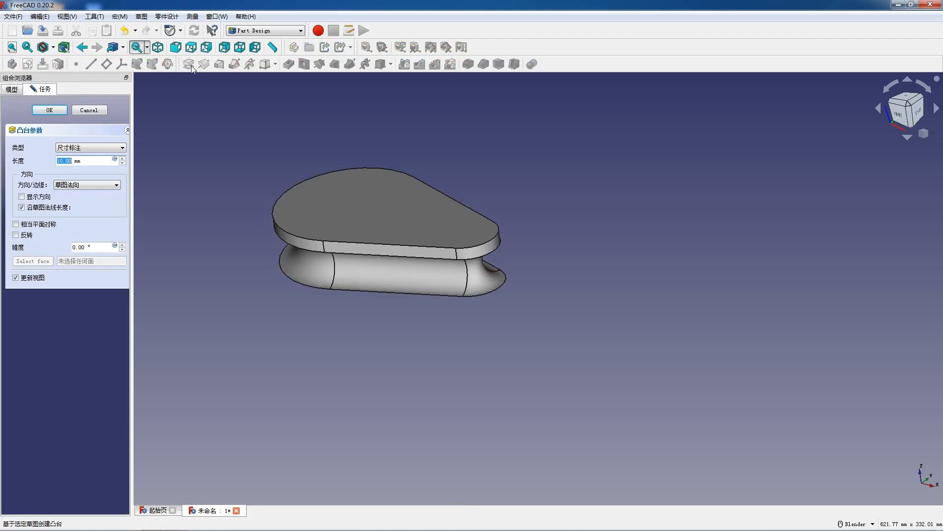
{"action": "type", "text": "9"}
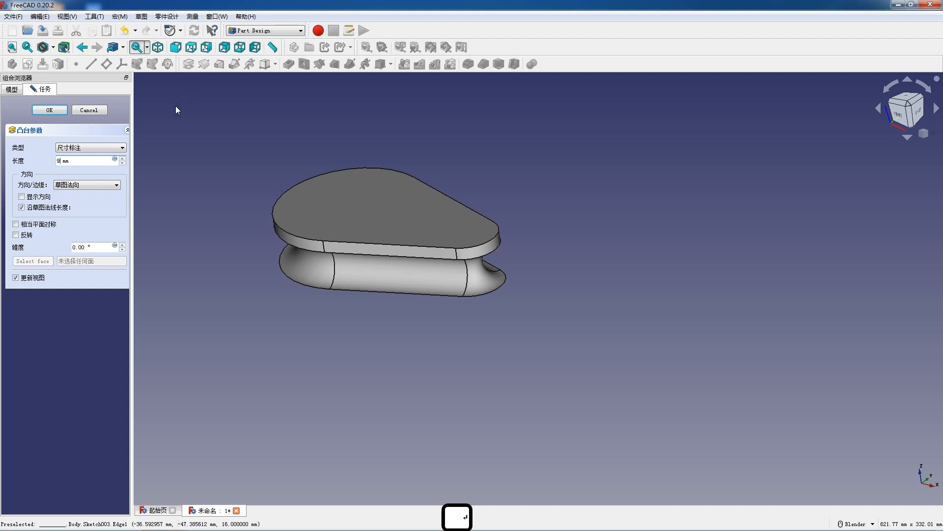
{"action": "key", "text": "Return"}
Inspect the padded top plate and review its pad parameters without changing them.
{"action": "middle_click_drag", "start_coordinate": [288, 183], "coordinate": [374, 285]}
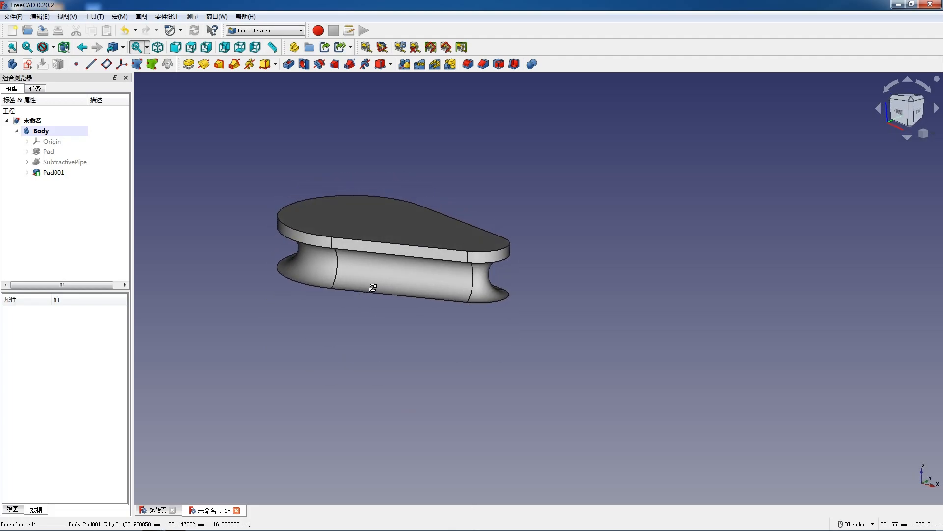
{"action": "left_click", "coordinate": [67, 174]}
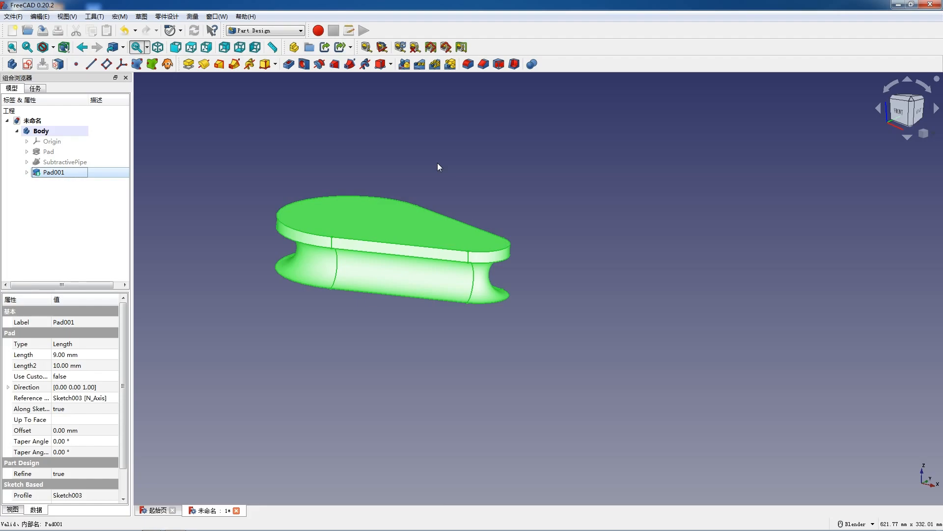
{"action": "double_click", "coordinate": [69, 173]}
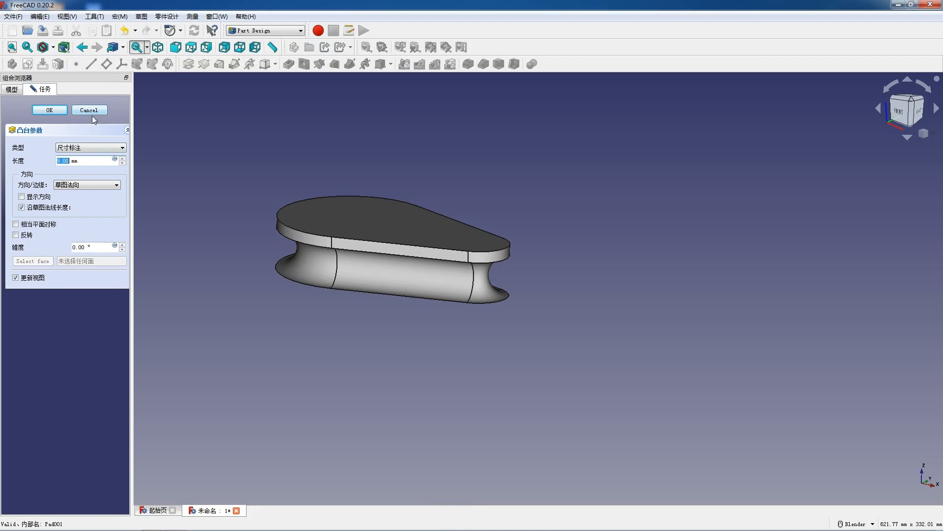
{"action": "left_click", "coordinate": [12, 90]}
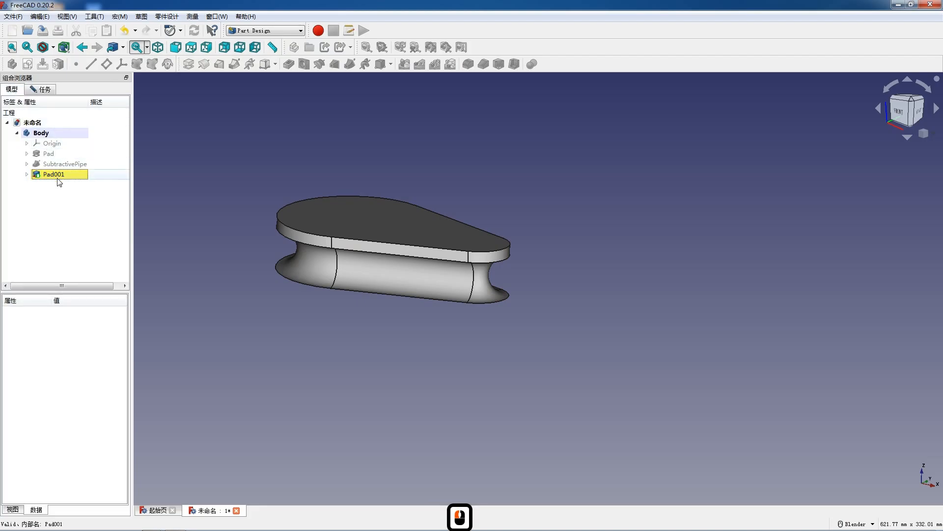
{"action": "left_click", "coordinate": [42, 89]}
{"action": "left_click", "coordinate": [49, 110]}
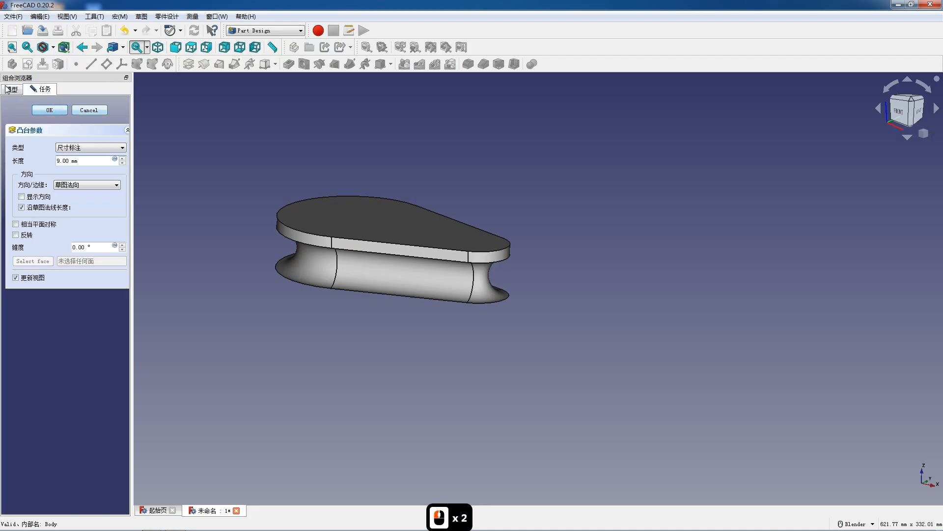
Delete the top plate's pad, reopen its teardrop sketch to check the constraints, and close it.
{"action": "left_click", "coordinate": [54, 173]}
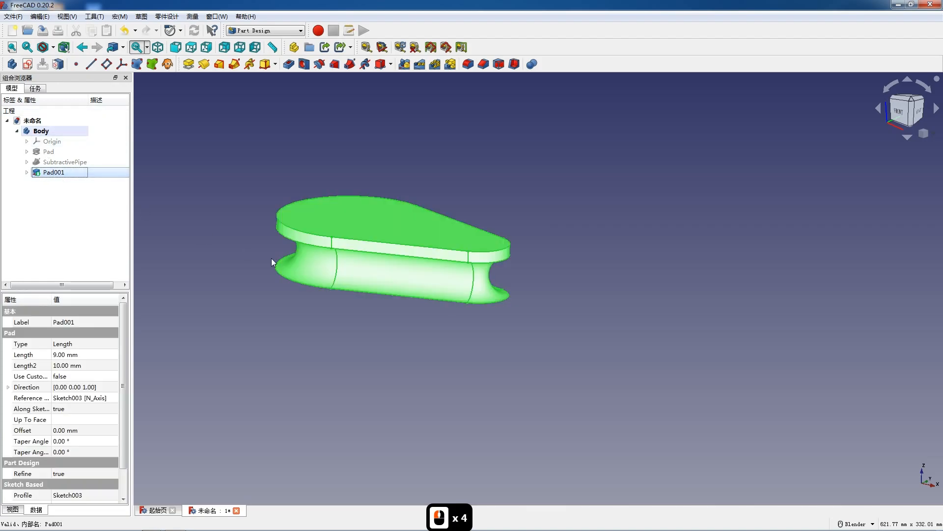
{"action": "key", "text": "Delete"}
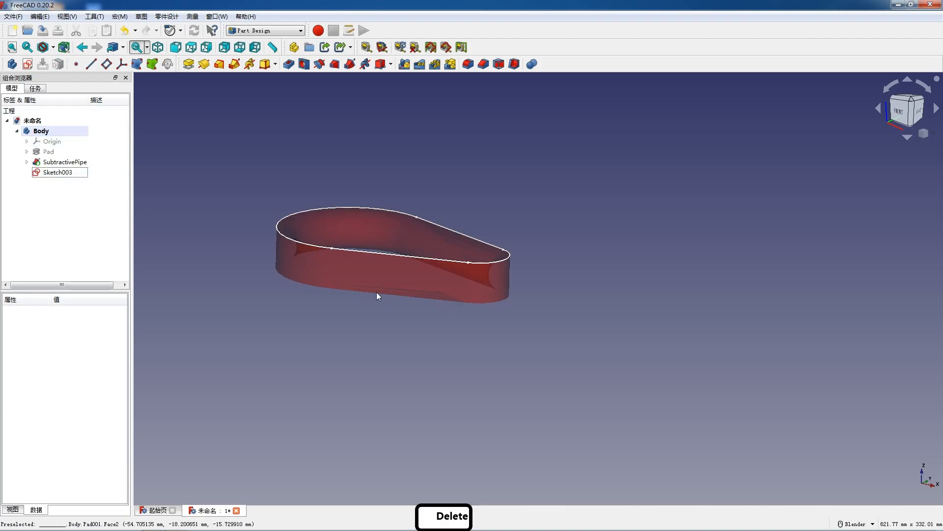
{"action": "double_click", "coordinate": [57, 172]}
{"action": "left_click", "coordinate": [359, 341]}
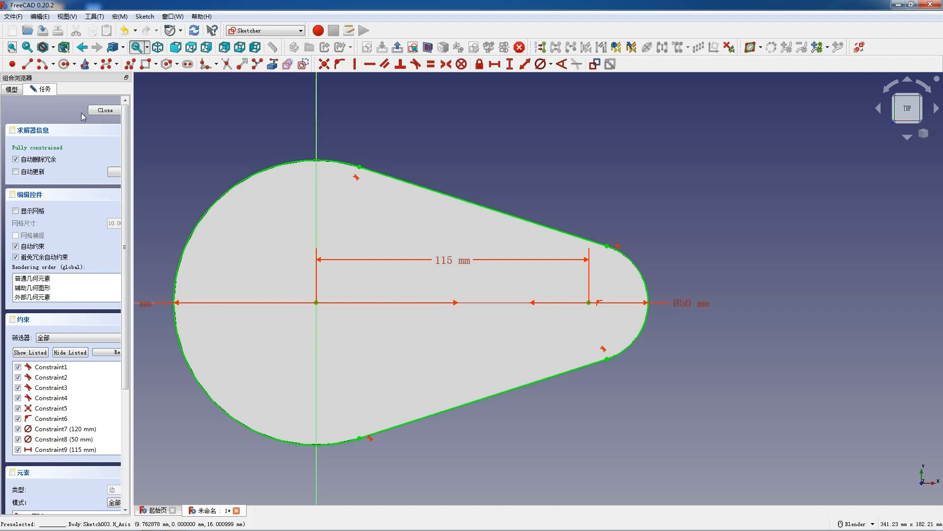
{"action": "key", "text": "shift"}
{"action": "key", "text": "F12"}
{"action": "left_click", "coordinate": [105, 110]}
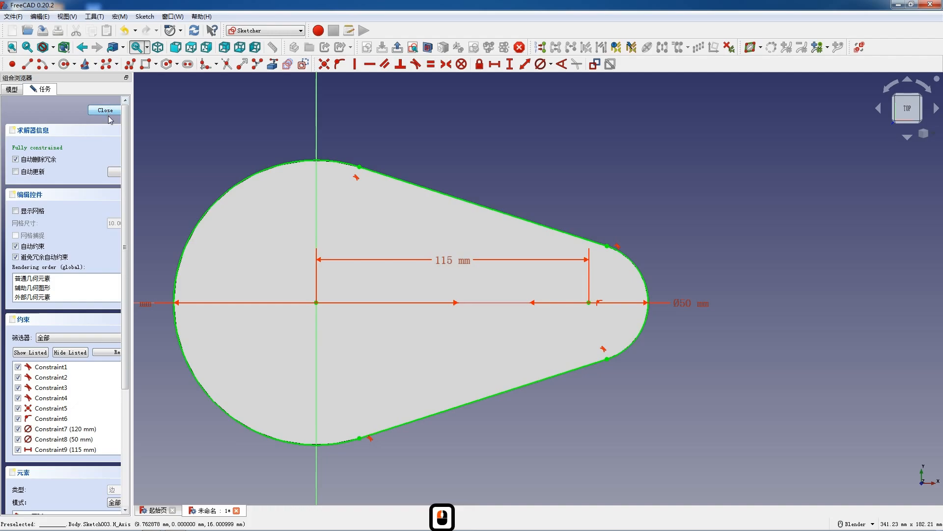
Recreate the top plate by padding the teardrop sketch with a length of 9 mm.
{"action": "left_click", "coordinate": [188, 64]}
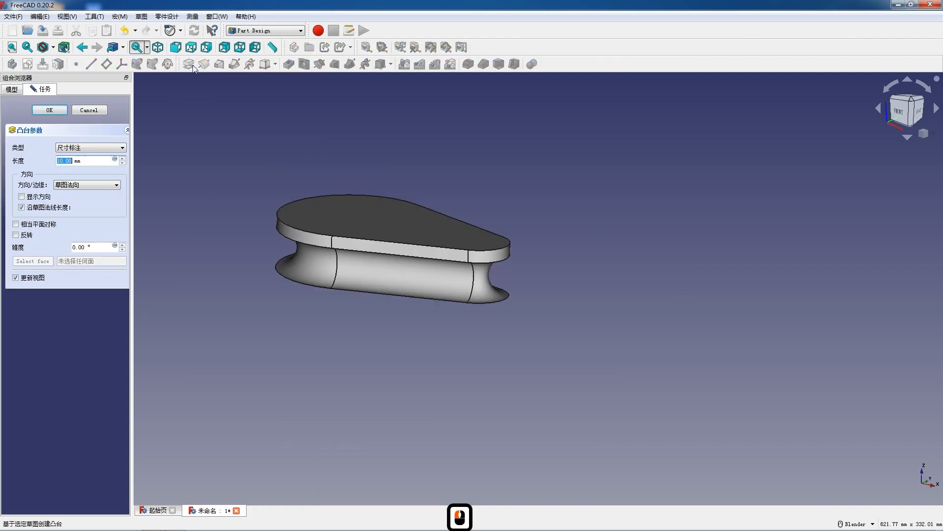
{"action": "type", "text": "9"}
{"action": "key", "text": "Return"}
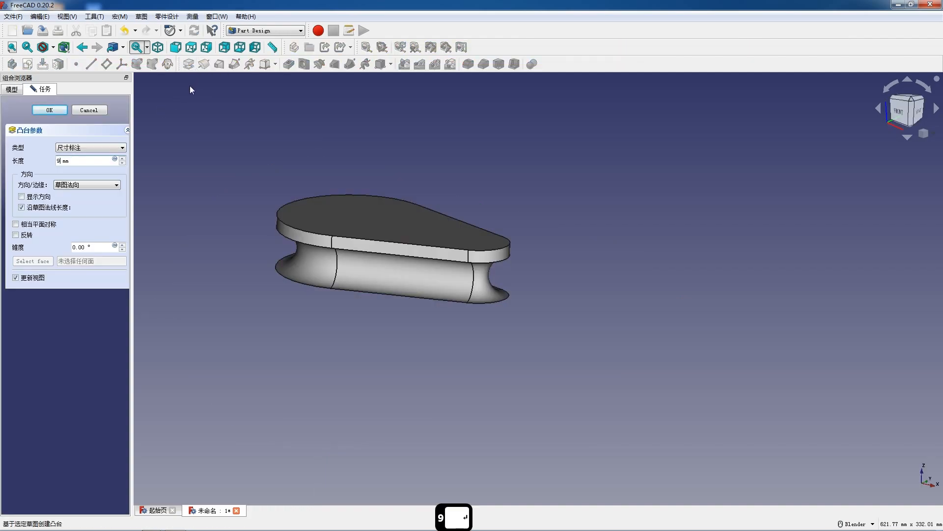
Mirror the 9 mm top pad about the XY plane to form a matching bottom plate.
{"action": "left_click", "coordinate": [66, 172]}
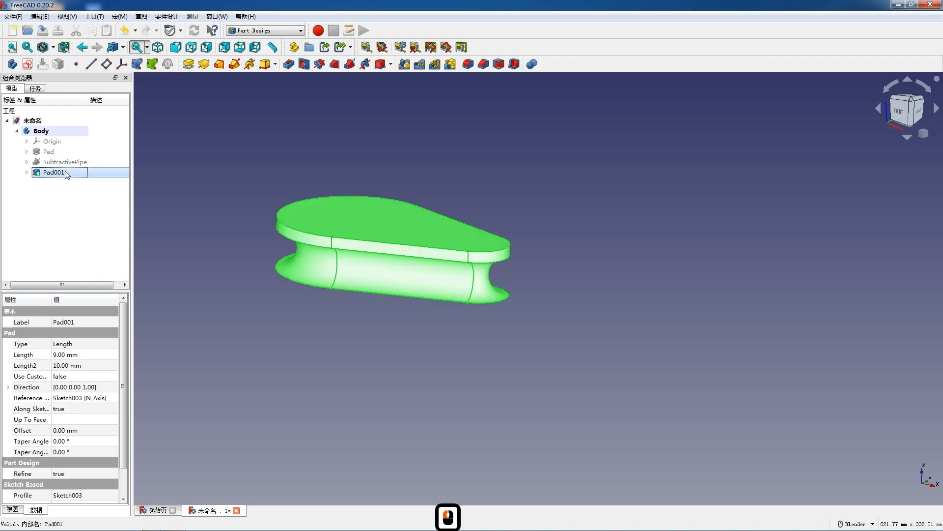
{"action": "left_click", "coordinate": [408, 65]}
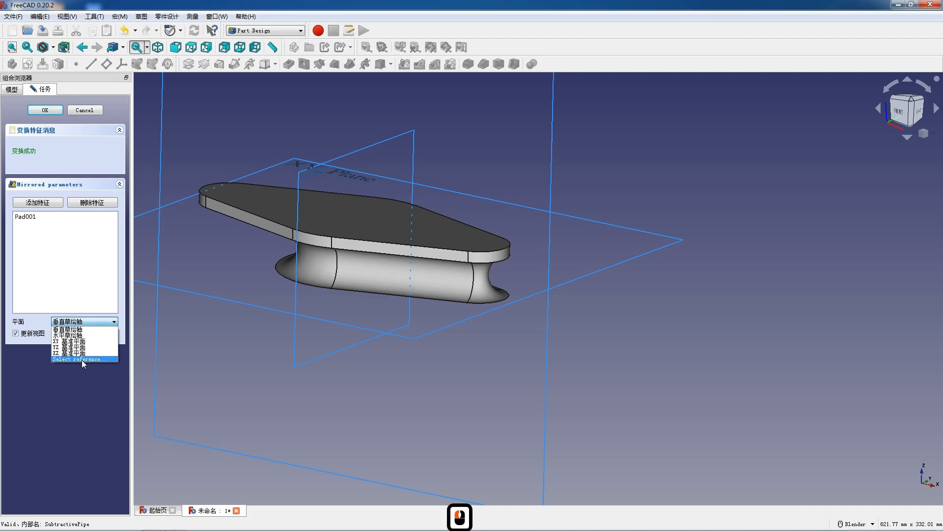
{"action": "left_click", "coordinate": [81, 360]}
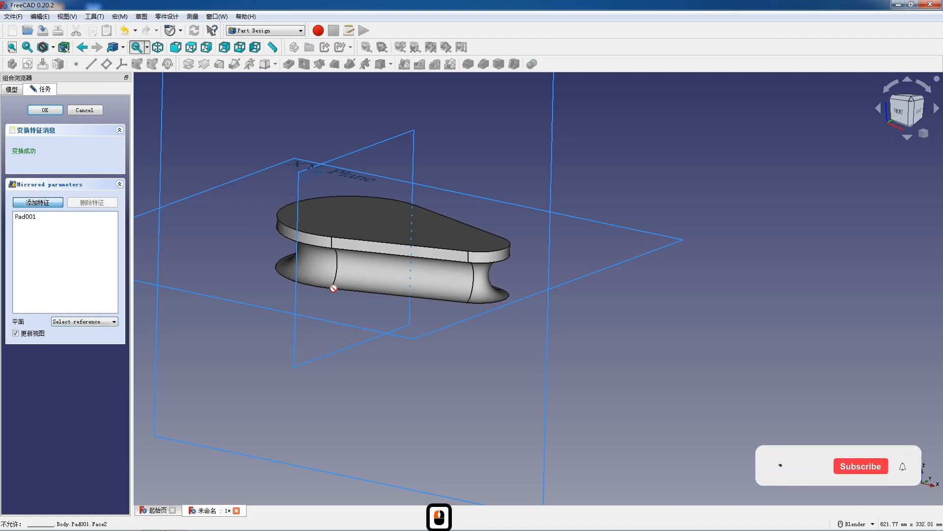
{"action": "left_click", "coordinate": [305, 163]}
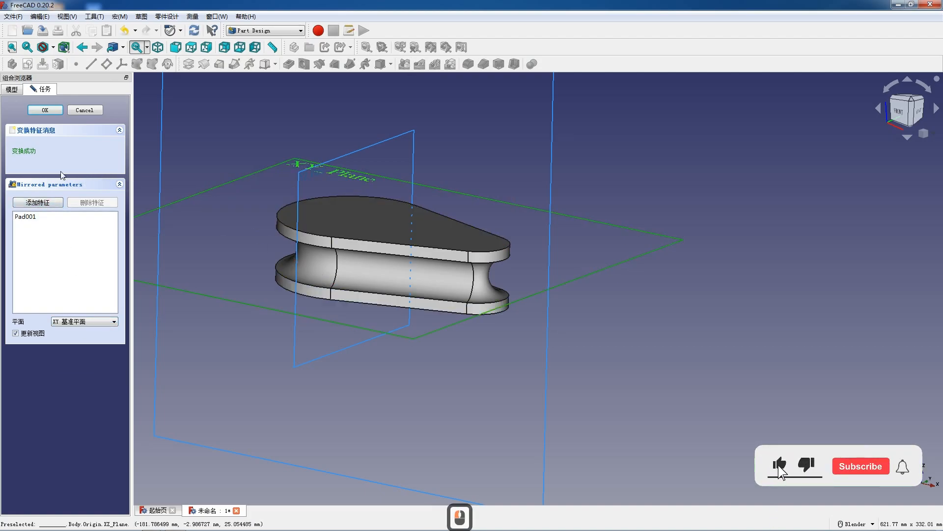
{"action": "left_click", "coordinate": [45, 109]}
{"action": "middle_click_drag", "start_coordinate": [269, 196], "coordinate": [474, 400]}
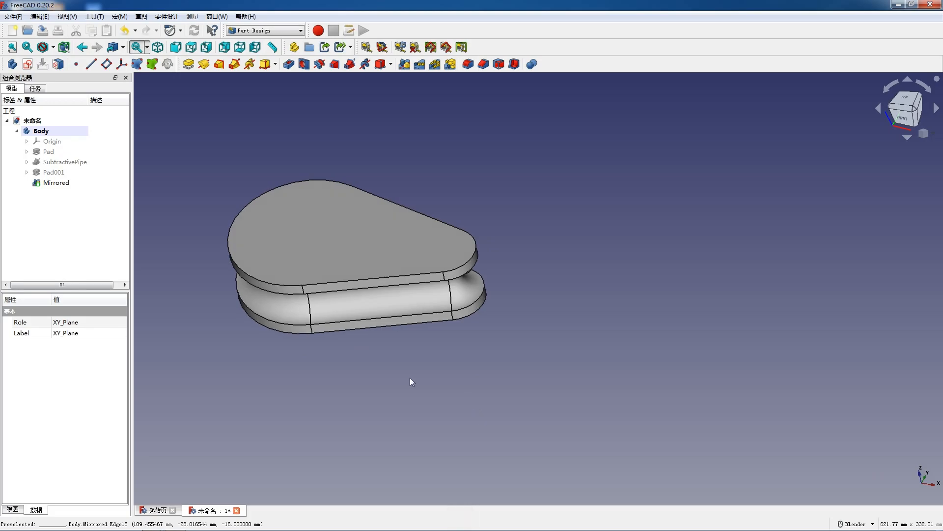
{"action": "left_click", "coordinate": [27, 64]}
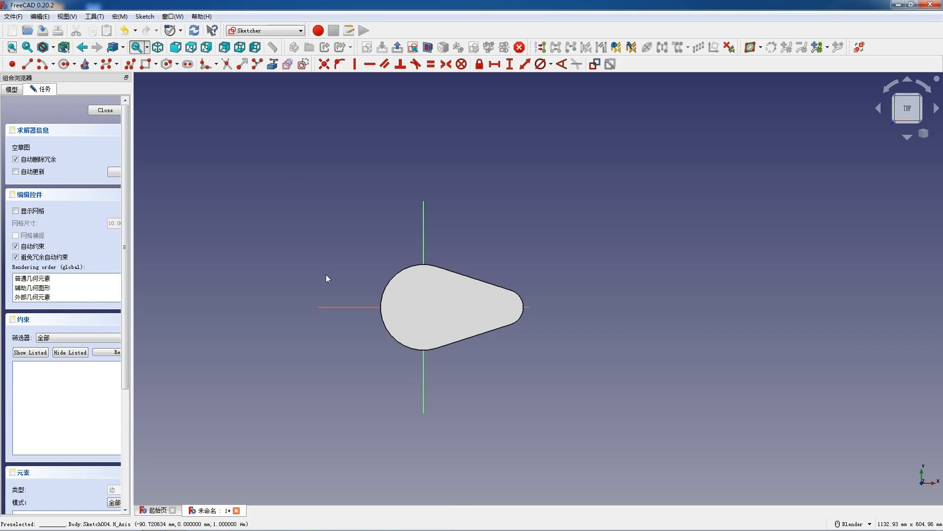
{"action": "left_click", "coordinate": [108, 111]}
{"action": "left_click", "coordinate": [67, 194]}
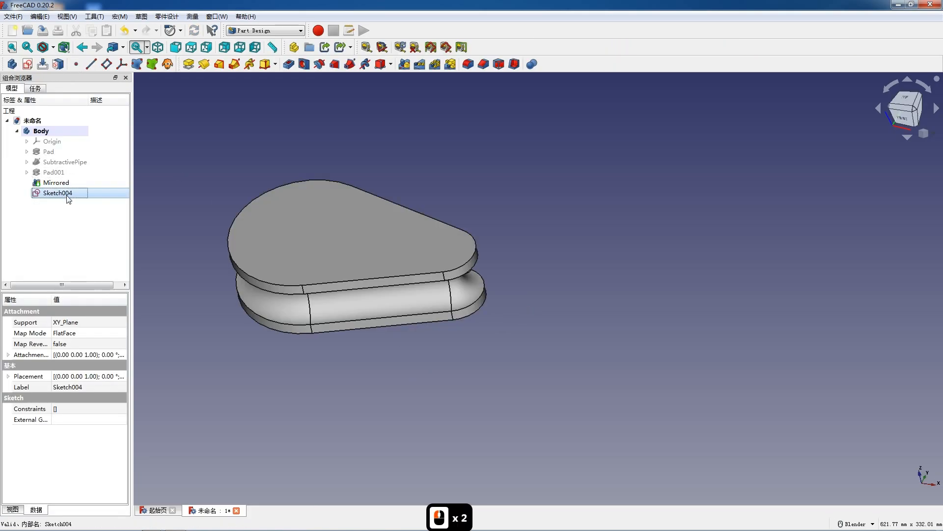
{"action": "key", "text": "Delete"}
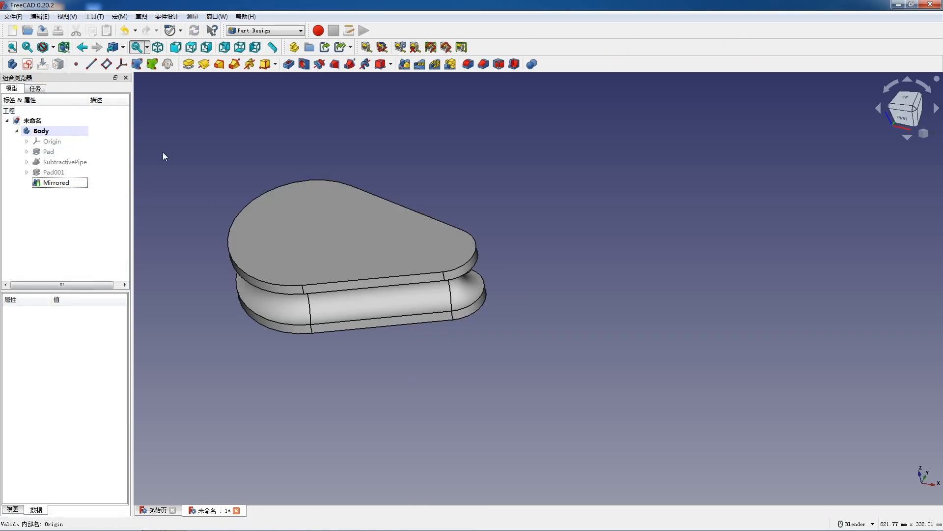
Start a new sketch on the XY plane and draw a circle about 35 mm in diameter centred on the origin.
{"action": "left_click", "coordinate": [28, 65]}
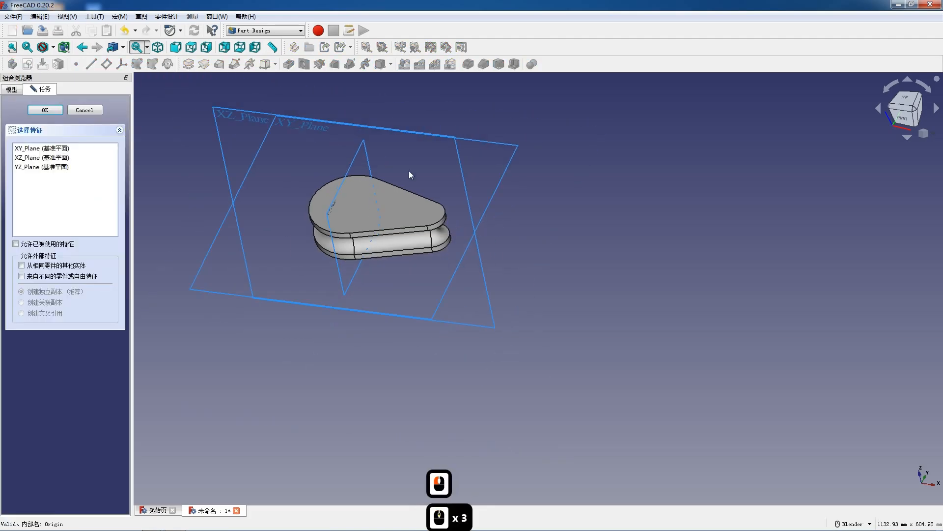
{"action": "left_click", "coordinate": [305, 131]}
{"action": "scroll", "coordinate": [363, 317], "scroll_direction": "up", "scroll_amount": 5}
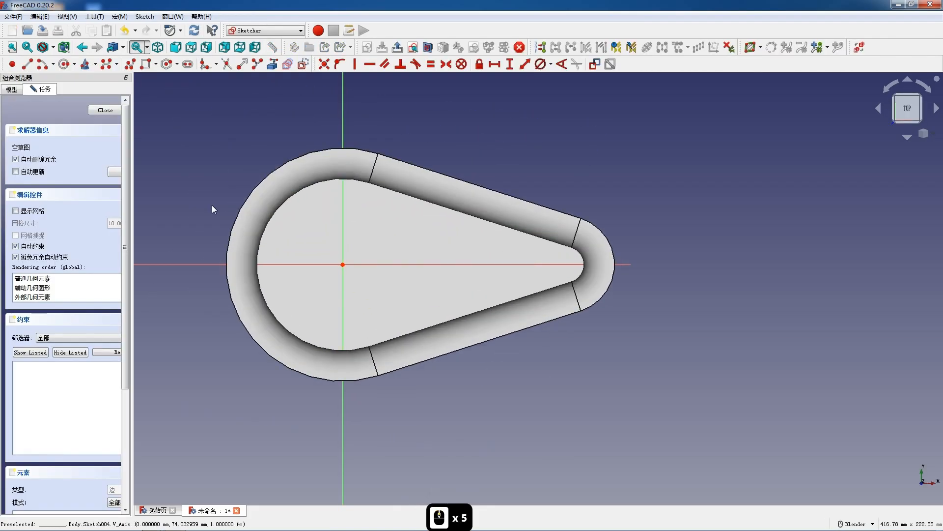
{"action": "left_click", "coordinate": [63, 64]}
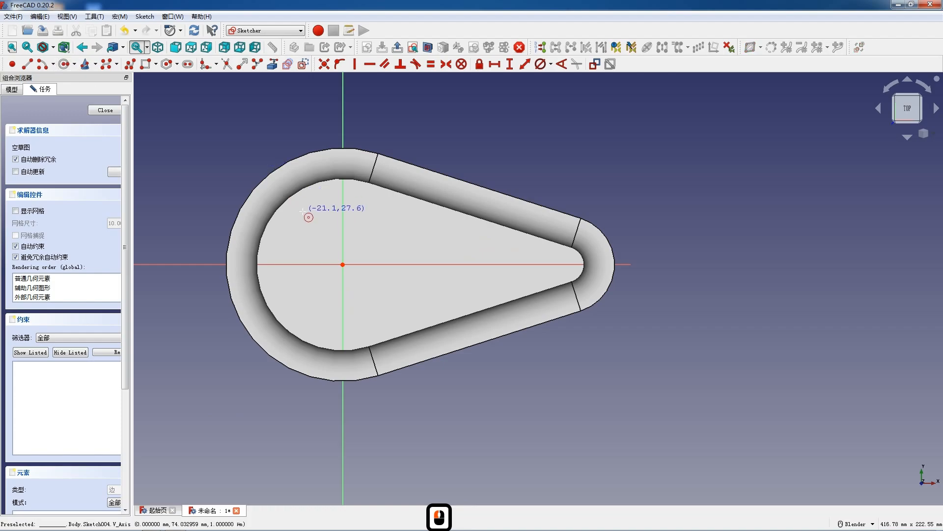
{"action": "left_click", "coordinate": [343, 264]}
{"action": "left_click", "coordinate": [376, 274]}
{"action": "key", "text": "Escape"}
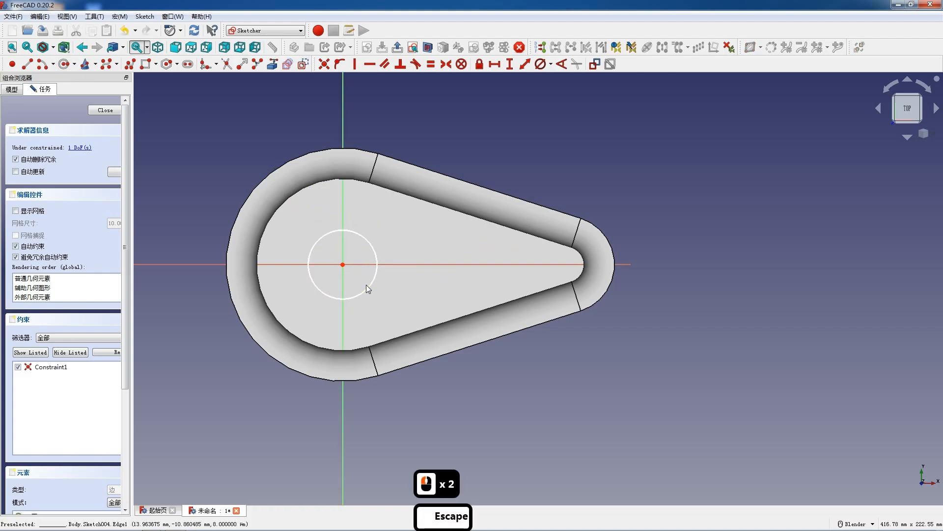
Constrain the origin-centred circle to 70 mm diameter and finish the sketch.
{"action": "left_click", "coordinate": [368, 288]}
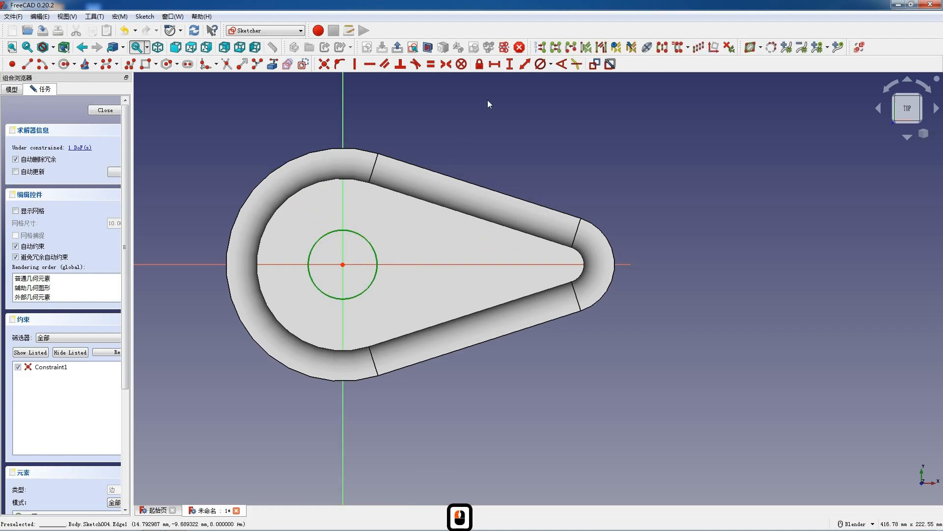
{"action": "left_click", "coordinate": [541, 64]}
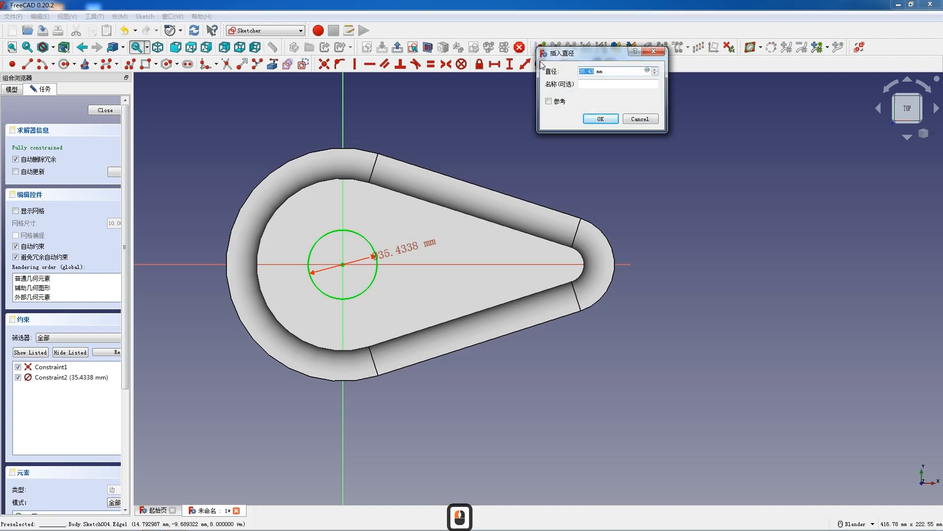
{"action": "type", "text": "70"}
{"action": "key", "text": "Return"}
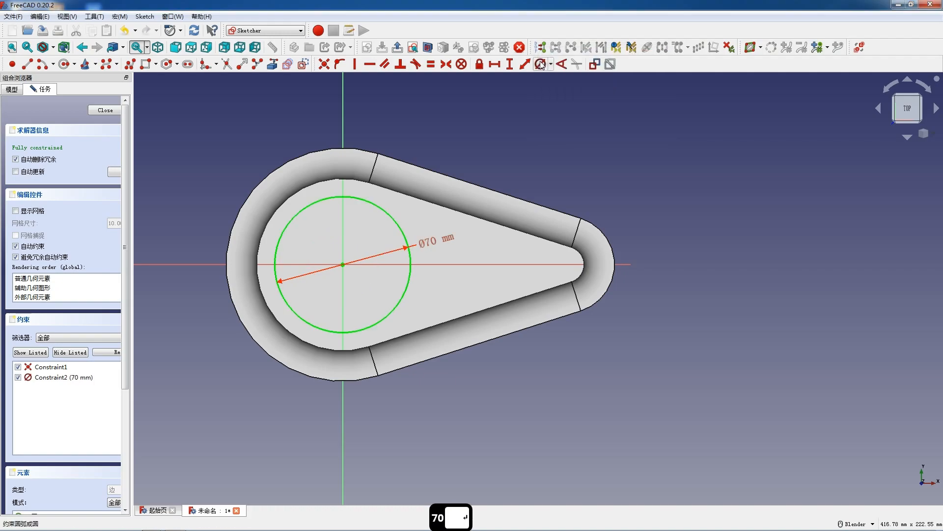
{"action": "key", "text": "shift+F12"}
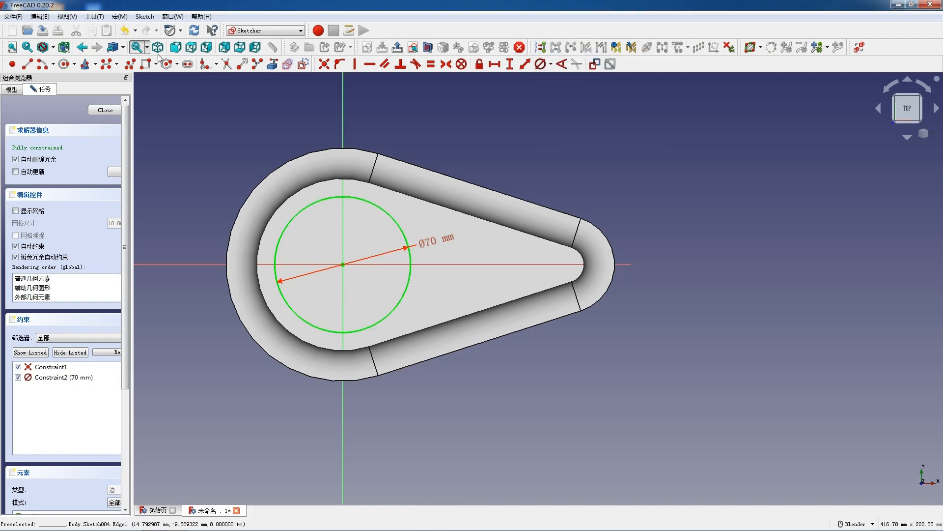
{"action": "left_click", "coordinate": [101, 111]}
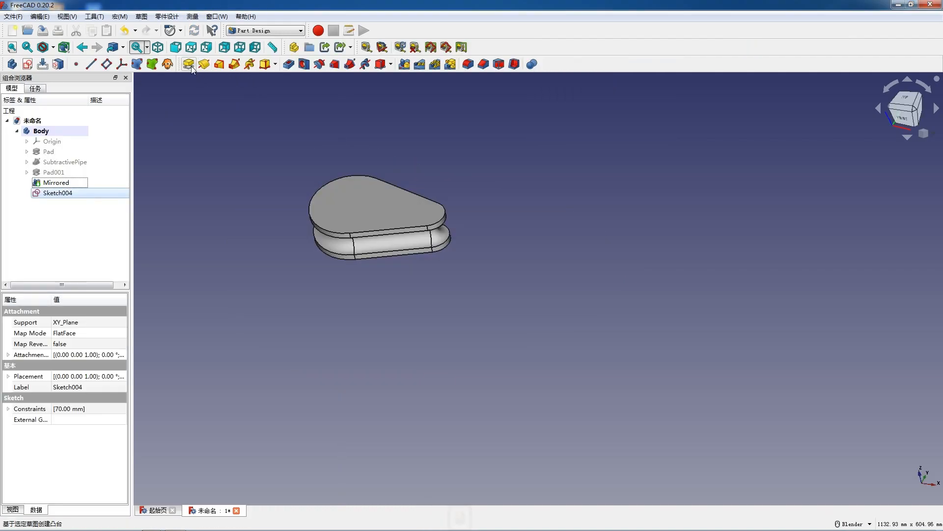
Pad the 70 mm circle sketch to a length of 60 mm, symmetric to the sketch plane.
{"action": "left_click", "coordinate": [188, 64]}
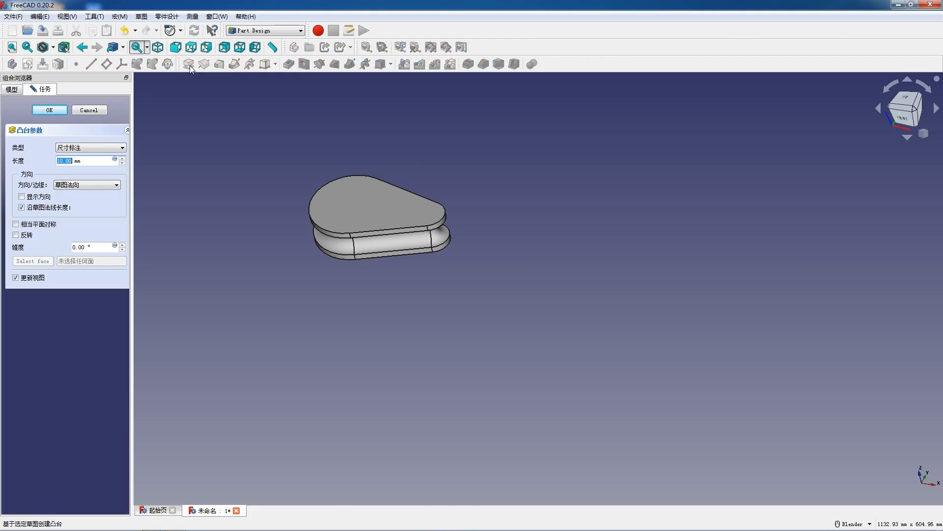
{"action": "type", "text": "3"}
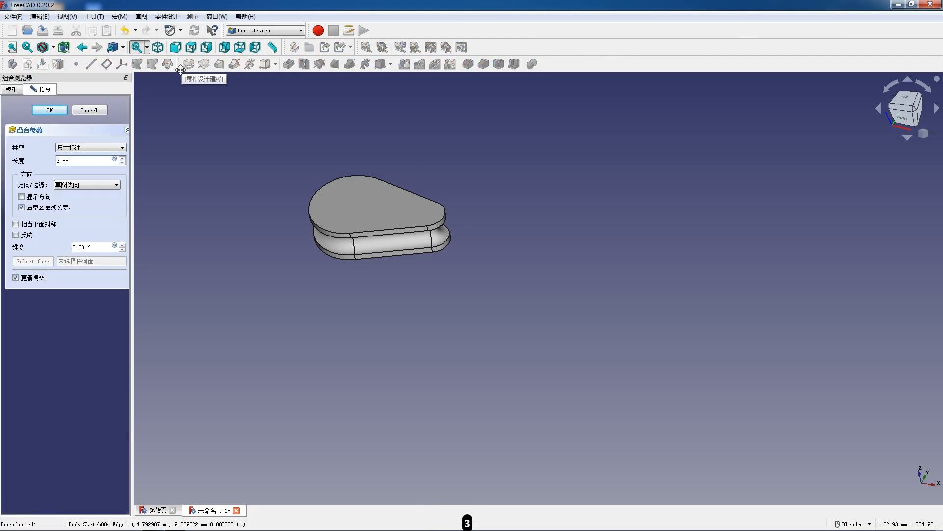
{"action": "key", "text": "BackSpace"}
{"action": "key", "text": "BackSpace"}
{"action": "type", "text": "60"}
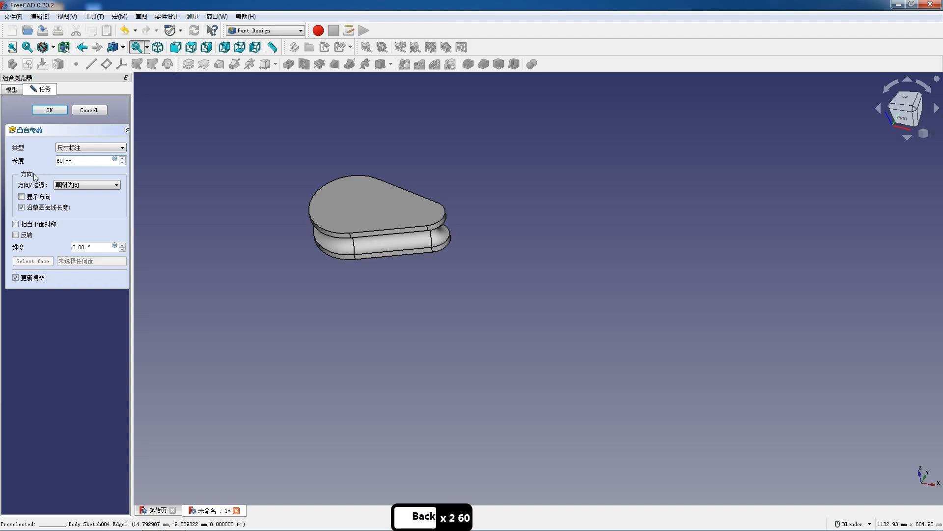
{"action": "left_click", "coordinate": [16, 224]}
{"action": "middle_click_drag", "start_coordinate": [357, 271], "coordinate": [376, 260]}
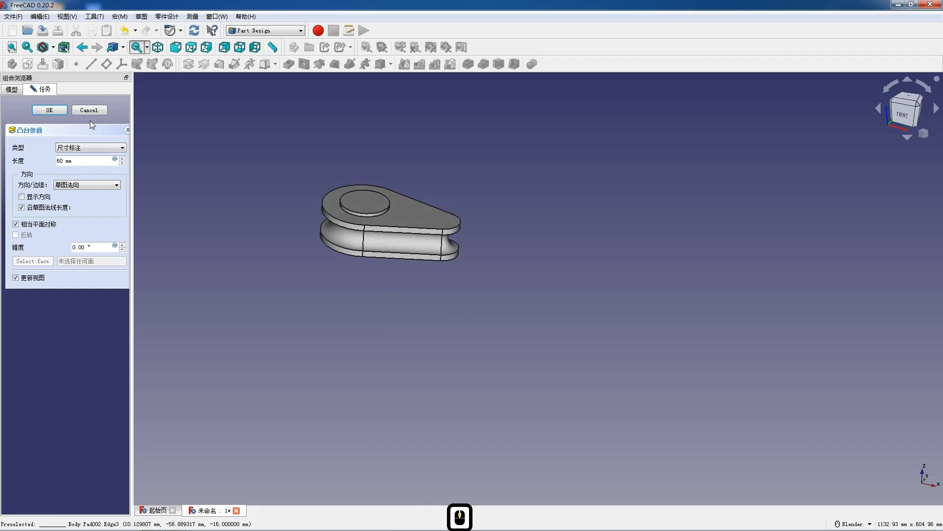
{"action": "left_click", "coordinate": [50, 110]}
Start a sketch on the round boss's top face and draw a circle about 22 mm in diameter centred on the origin.
{"action": "scroll", "coordinate": [373, 213], "scroll_direction": "up", "scroll_amount": 4}
{"action": "left_click", "coordinate": [372, 213]}
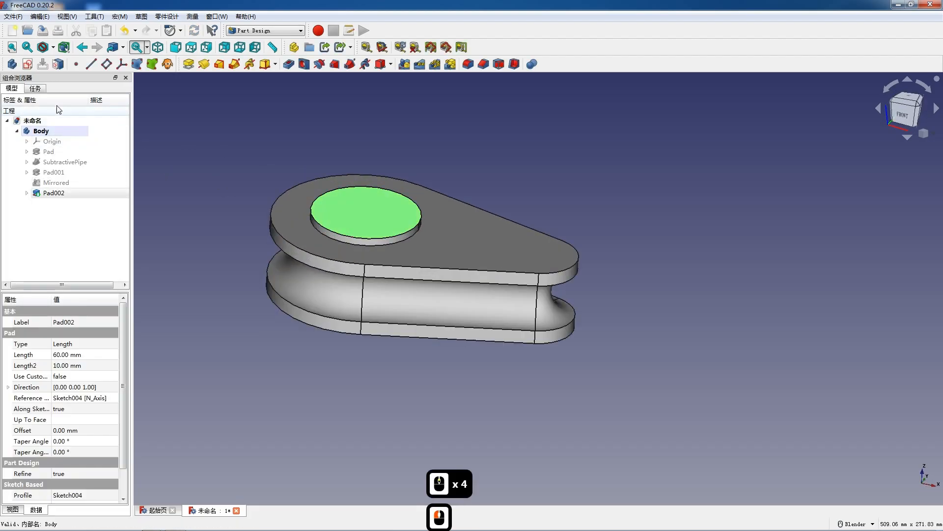
{"action": "left_click", "coordinate": [27, 64]}
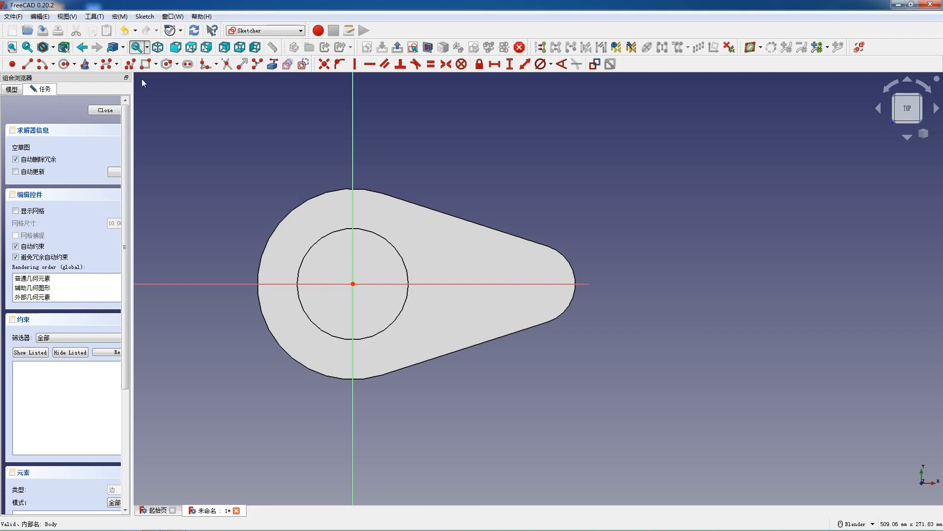
{"action": "left_click", "coordinate": [64, 64]}
{"action": "left_click", "coordinate": [353, 283]}
{"action": "left_click", "coordinate": [369, 295]}
{"action": "key", "text": "Escape"}
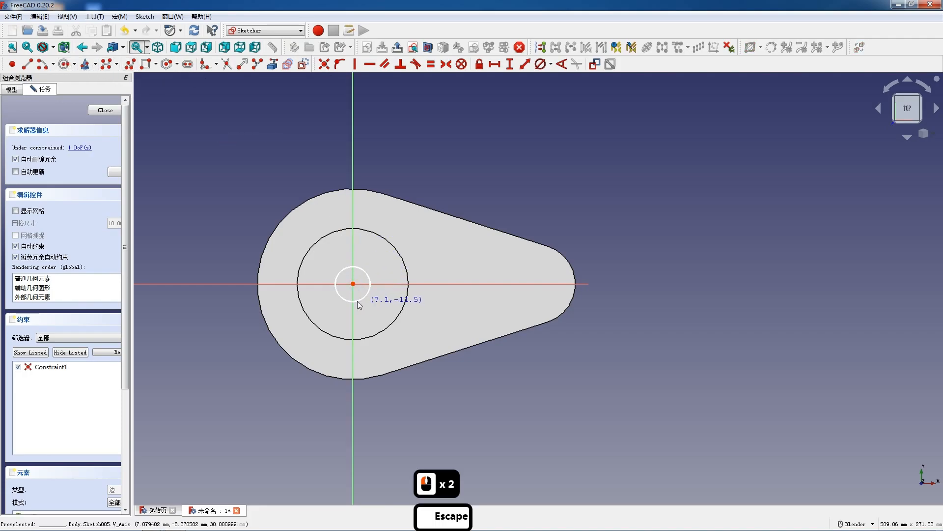
Constrain the circle on the boss face to 40 mm diameter and finish the sketch.
{"action": "left_click", "coordinate": [353, 302]}
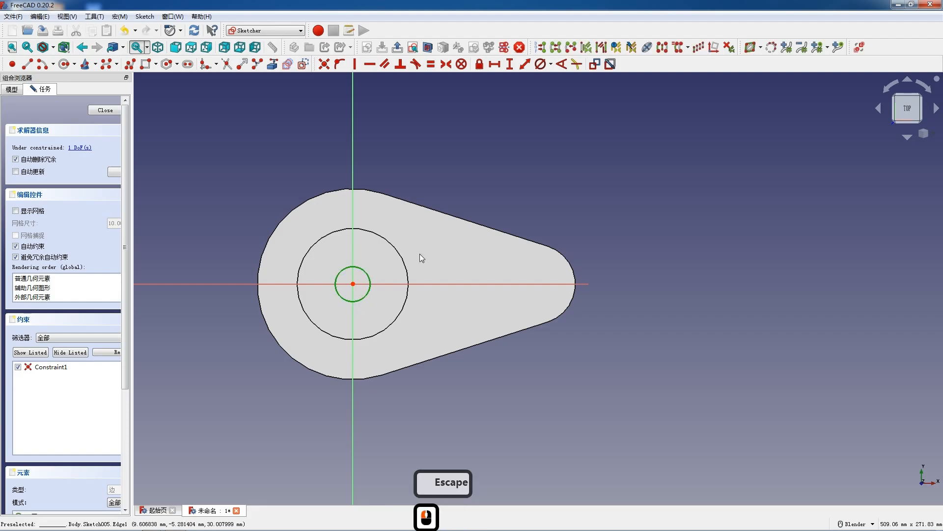
{"action": "left_click", "coordinate": [541, 65]}
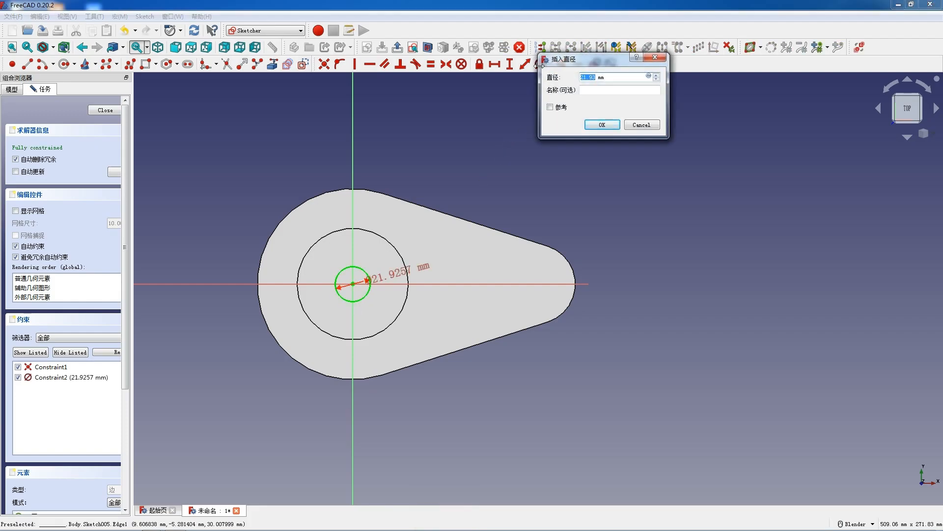
{"action": "key", "text": "Return"}
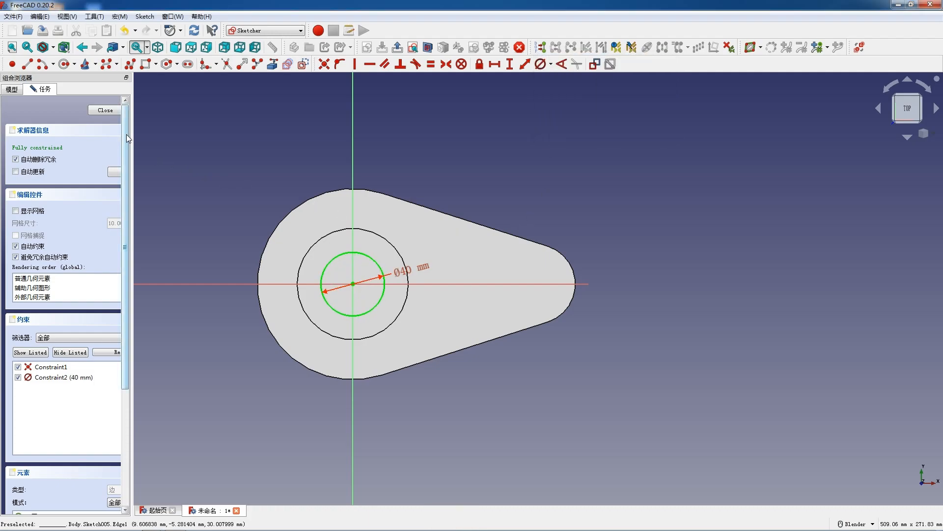
{"action": "left_click", "coordinate": [101, 109]}
Pocket the 40 mm circle through all to bore the boss.
{"action": "left_click", "coordinate": [289, 65]}
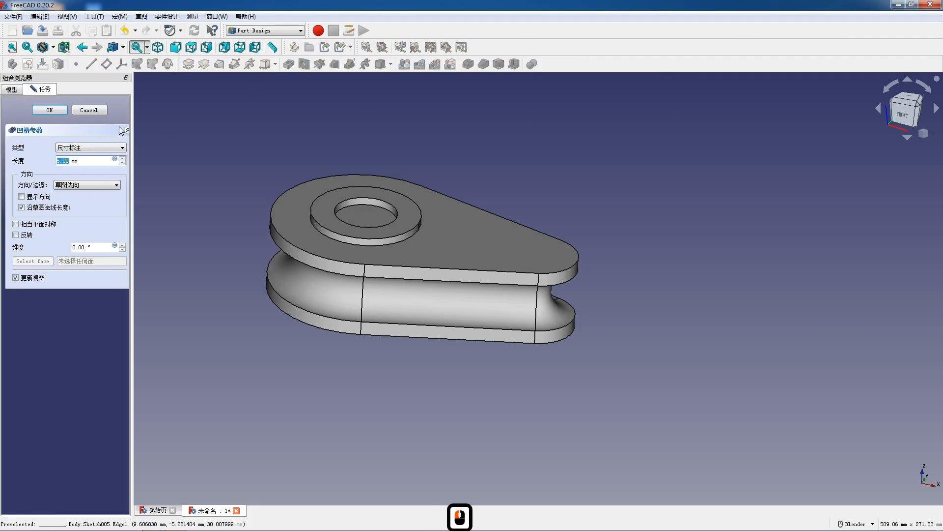
{"action": "left_click", "coordinate": [72, 149]}
{"action": "left_click", "coordinate": [74, 162]}
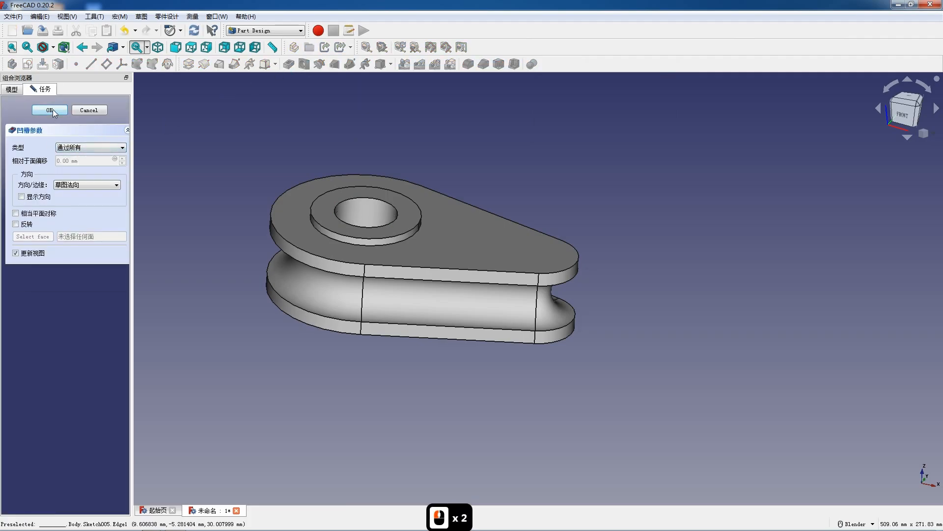
{"action": "left_click", "coordinate": [52, 109]}
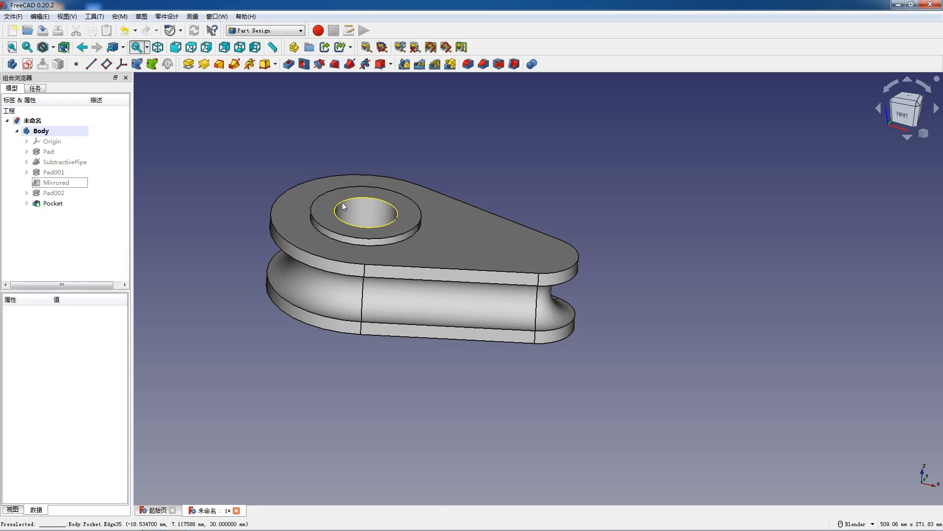
Start a sketch on the teardrop plate's top face and draw a polyline with a vertical line, a tangent arc and a line toward the narrow end.
{"action": "left_click", "coordinate": [462, 246]}
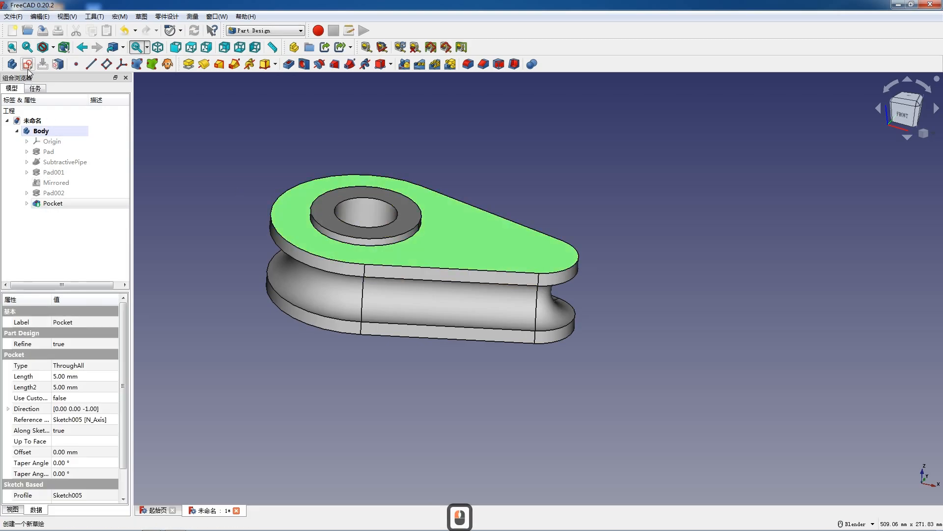
{"action": "left_click", "coordinate": [27, 64]}
{"action": "scroll", "coordinate": [600, 316], "scroll_direction": "up", "scroll_amount": 3}
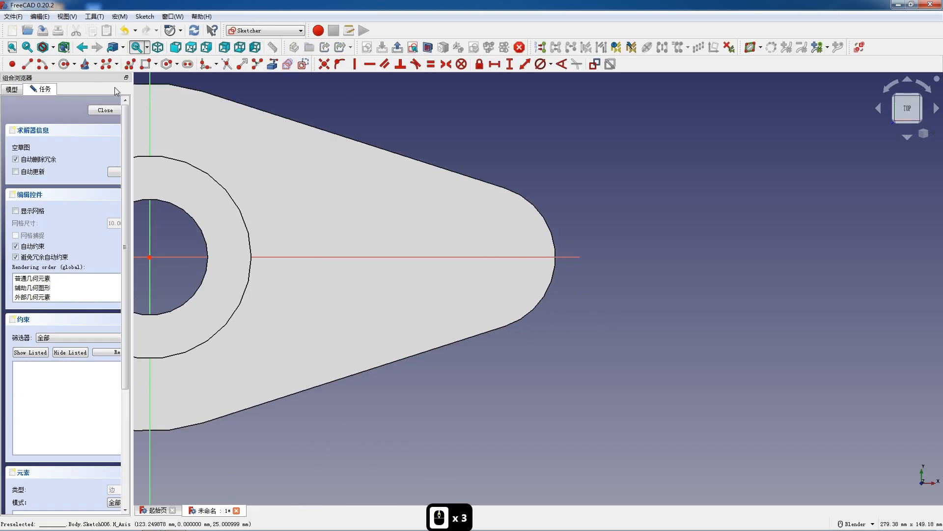
{"action": "left_click", "coordinate": [130, 65]}
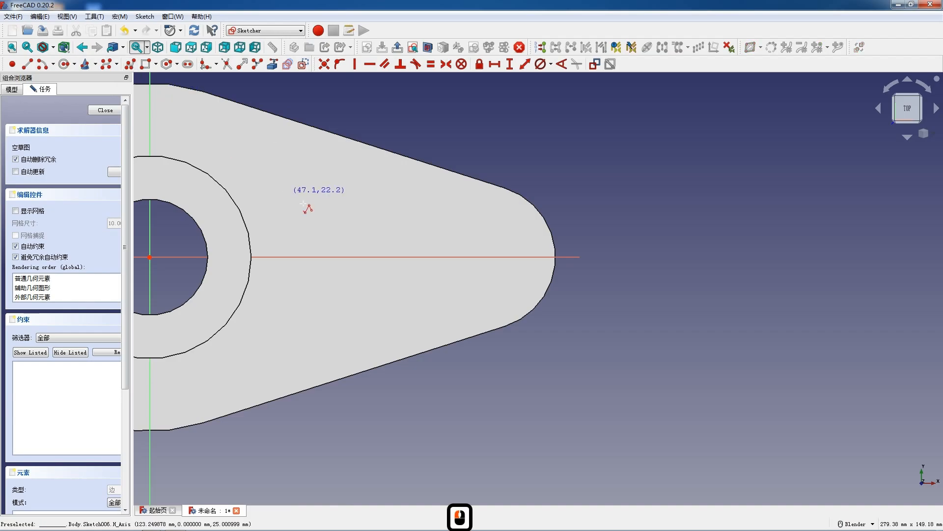
{"action": "left_click", "coordinate": [328, 234]}
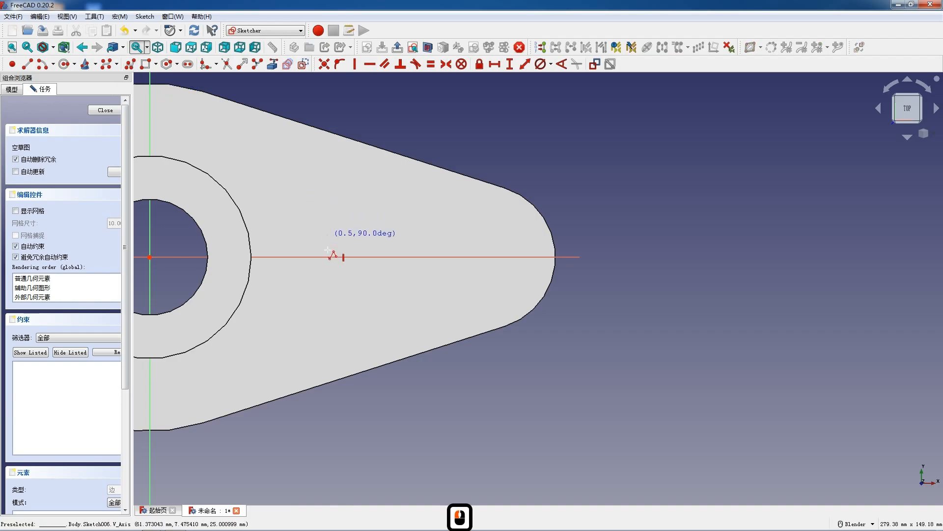
{"action": "left_click", "coordinate": [327, 277]}
{"action": "key", "text": "m"}
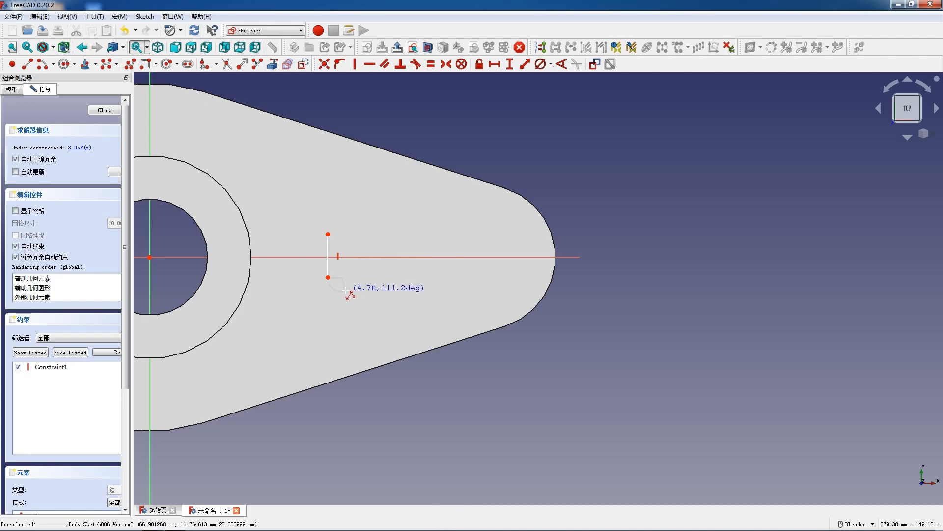
{"action": "left_click", "coordinate": [345, 291]}
{"action": "left_click", "coordinate": [402, 276]}
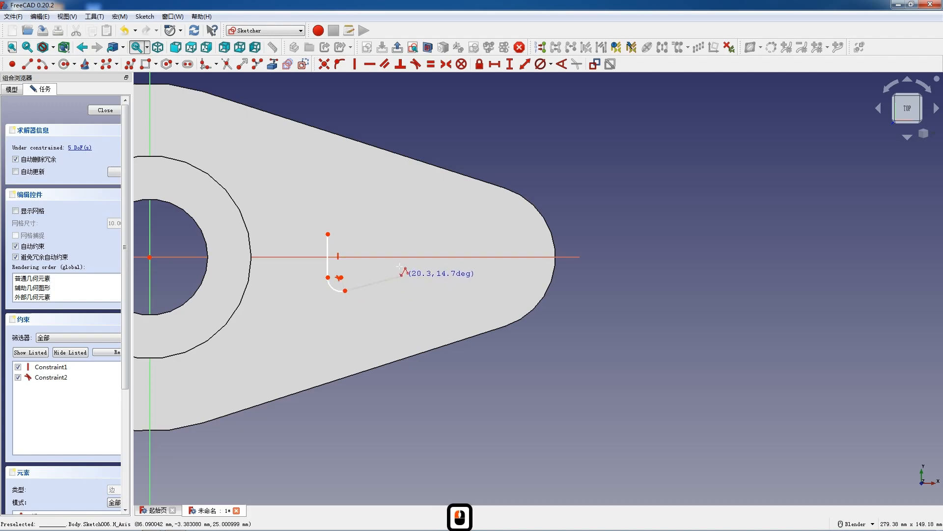
Continue the polyline with a tangent nose arc, a line back toward the bore and a corner arc ending at the vertical line.
{"action": "key", "text": "m"}
{"action": "key", "text": "m"}
{"action": "key", "text": "m"}
{"action": "left_click", "coordinate": [401, 245]}
{"action": "left_click", "coordinate": [347, 236]}
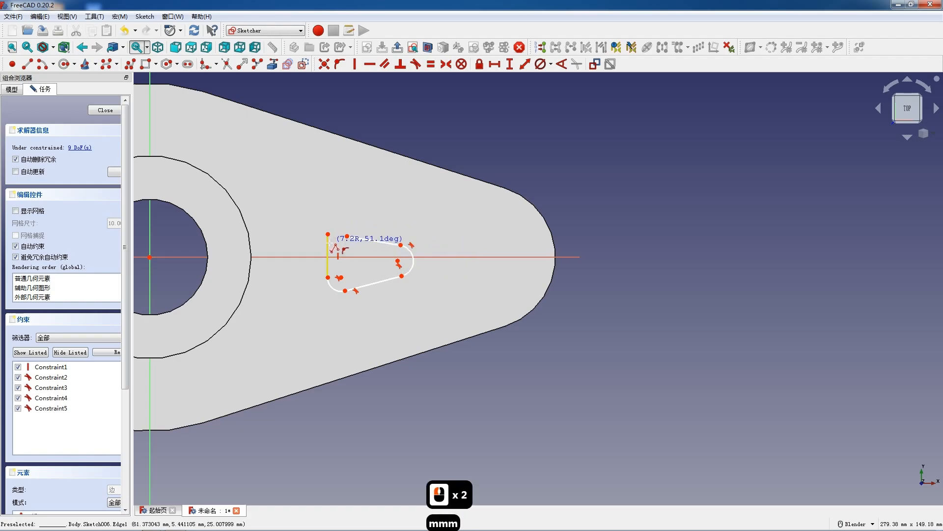
{"action": "left_click", "coordinate": [329, 244]}
{"action": "key", "text": "Escape"}
{"action": "key", "text": "Escape"}
Make the polyline's two open ends coincident and reshape the closed profile by moving its upper sloping line outward.
{"action": "scroll", "coordinate": [341, 254], "scroll_direction": "up", "scroll_amount": 3}
{"action": "left_click_drag", "start_coordinate": [300, 208], "coordinate": [338, 245]}
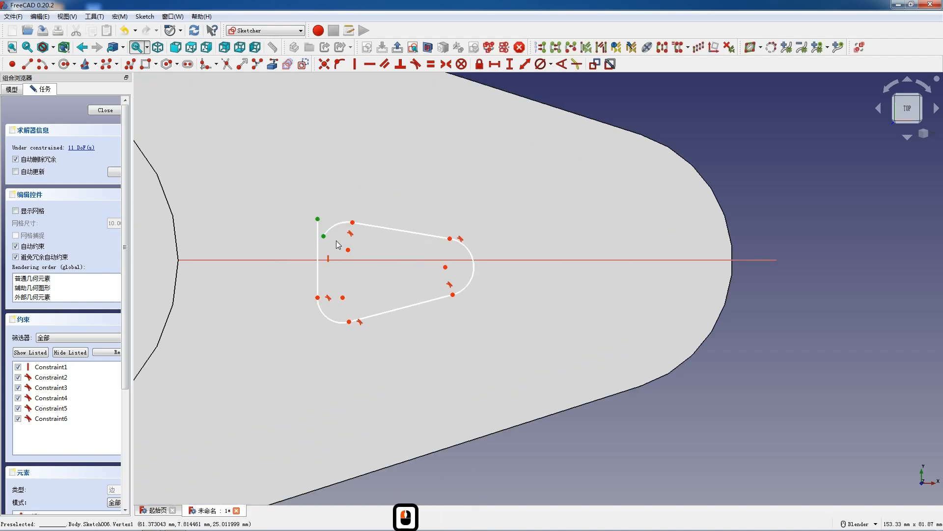
{"action": "key", "text": "c"}
{"action": "left_click_drag", "start_coordinate": [421, 235], "coordinate": [405, 213]}
Constrain the profile's two corner arcs on the bore side to be equal.
{"action": "left_click", "coordinate": [305, 209]}
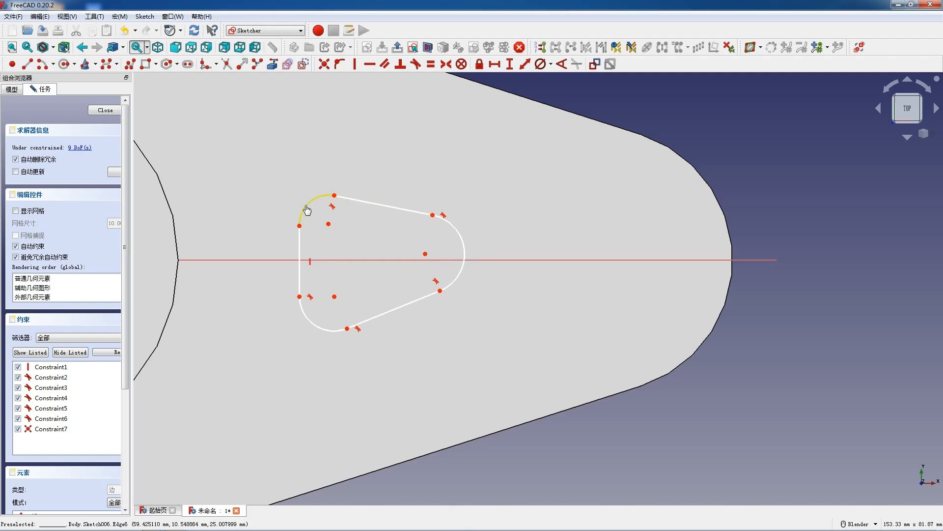
{"action": "left_click", "coordinate": [306, 319], "text": "ctrl"}
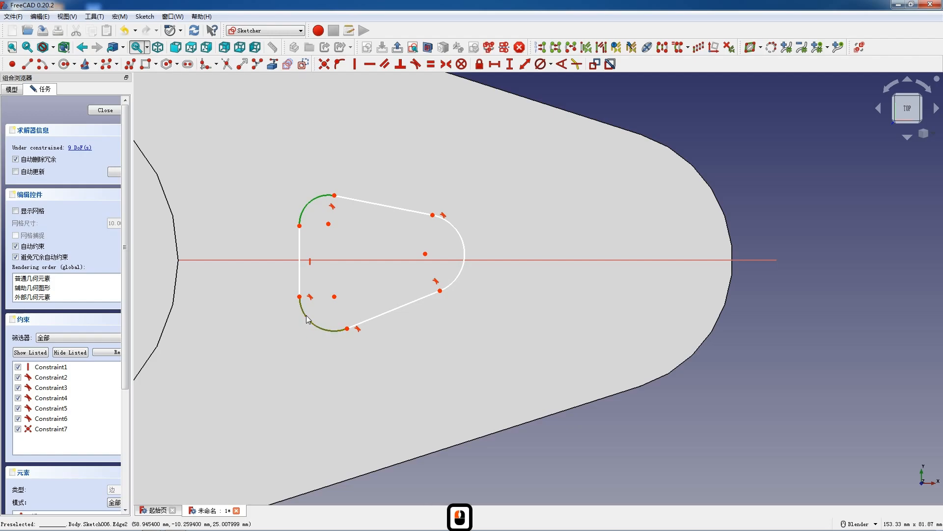
{"action": "key", "text": "e"}
Constrain the lower corner arc's diameter to 20 mm.
{"action": "left_click", "coordinate": [308, 320]}
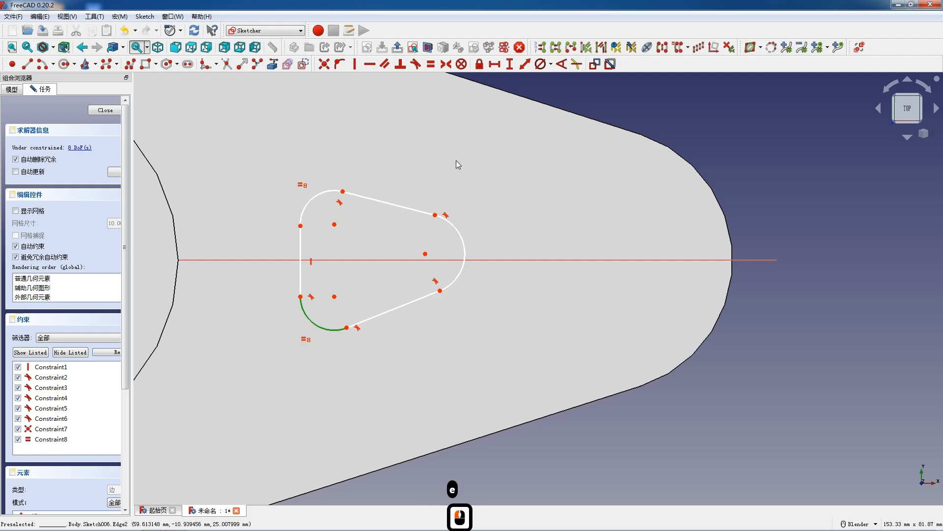
{"action": "left_click", "coordinate": [542, 64]}
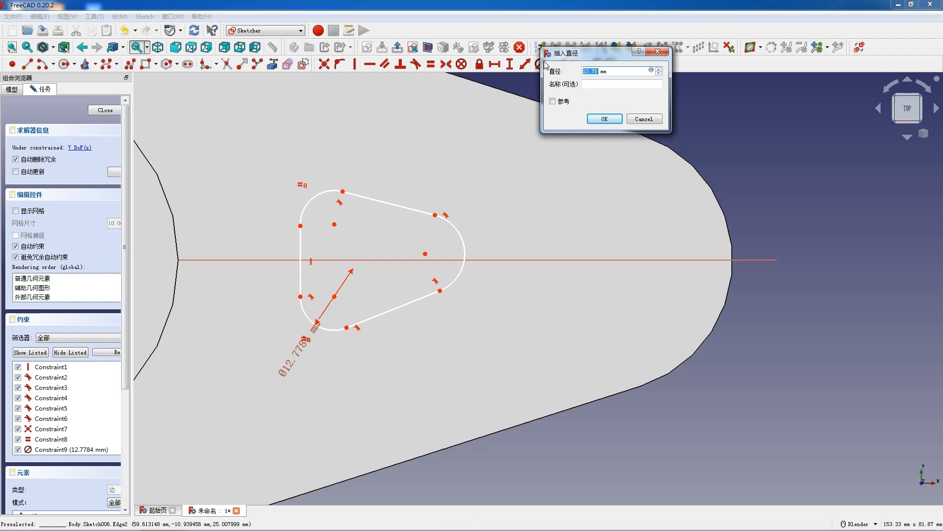
{"action": "type", "text": "20"}
{"action": "key", "text": "Return"}
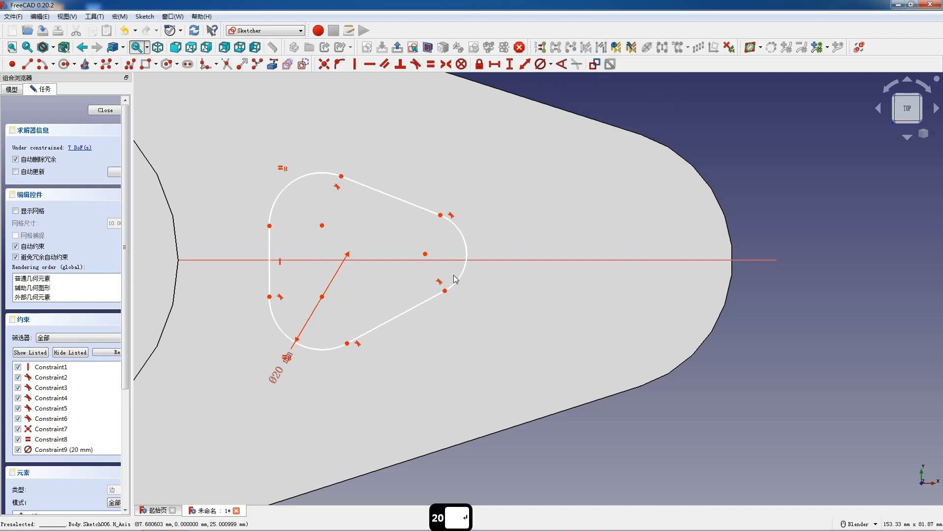
Constrain the nose arc at the profile's narrow end to 20 mm diameter.
{"action": "scroll", "coordinate": [464, 268], "scroll_direction": "up", "scroll_amount": 1}
{"action": "left_click", "coordinate": [469, 268]}
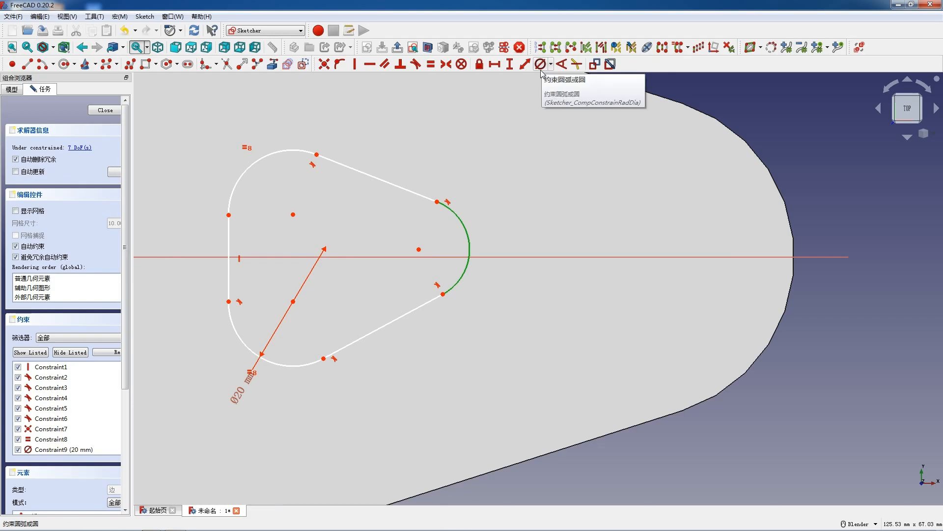
{"action": "left_click", "coordinate": [541, 69]}
{"action": "type", "text": "20"}
{"action": "key", "text": "Return"}
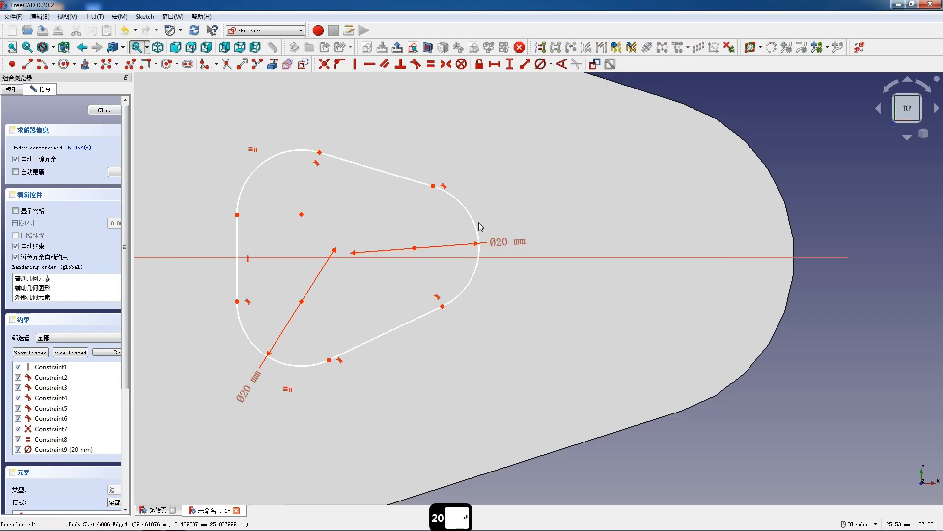
Constrain the nose arc's centre onto the horizontal axis.
{"action": "left_click", "coordinate": [414, 248]}
{"action": "left_click", "coordinate": [414, 257]}
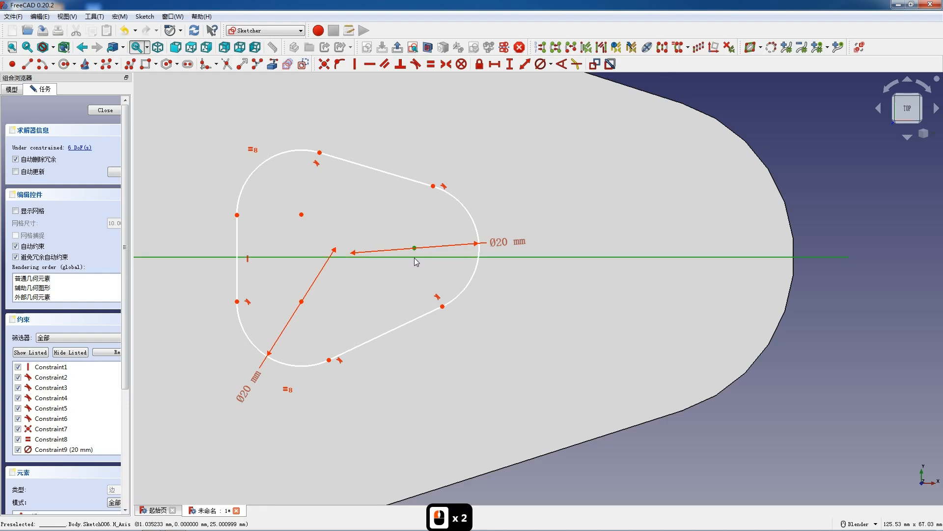
{"action": "key", "text": "o"}
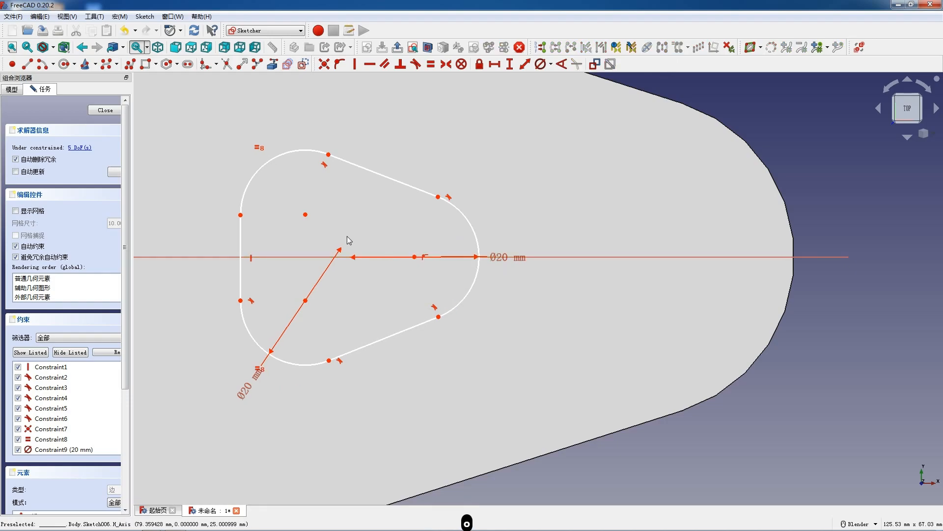
{"action": "key", "text": "shift+F12"}
Set the vertical distance between the two corner arc centres to 12 mm.
{"action": "left_click", "coordinate": [305, 215]}
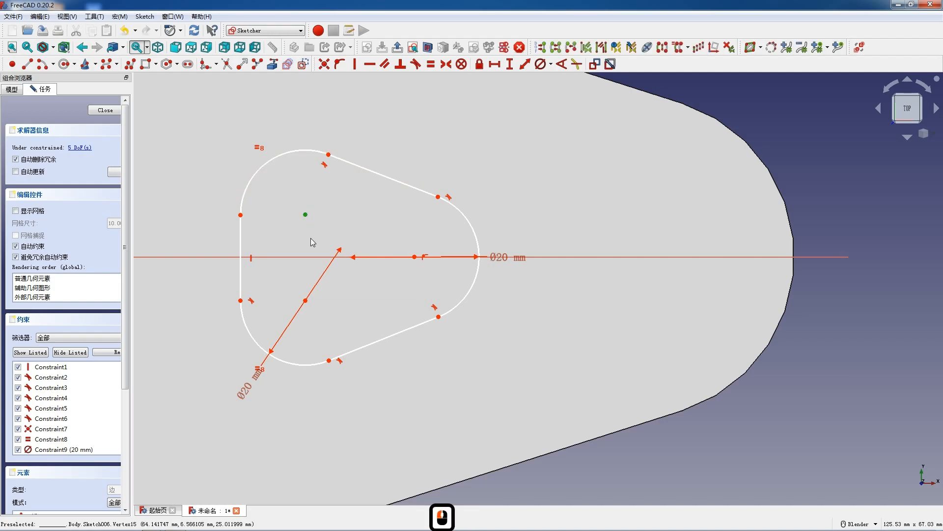
{"action": "left_click", "coordinate": [306, 300]}
{"action": "key", "text": "i"}
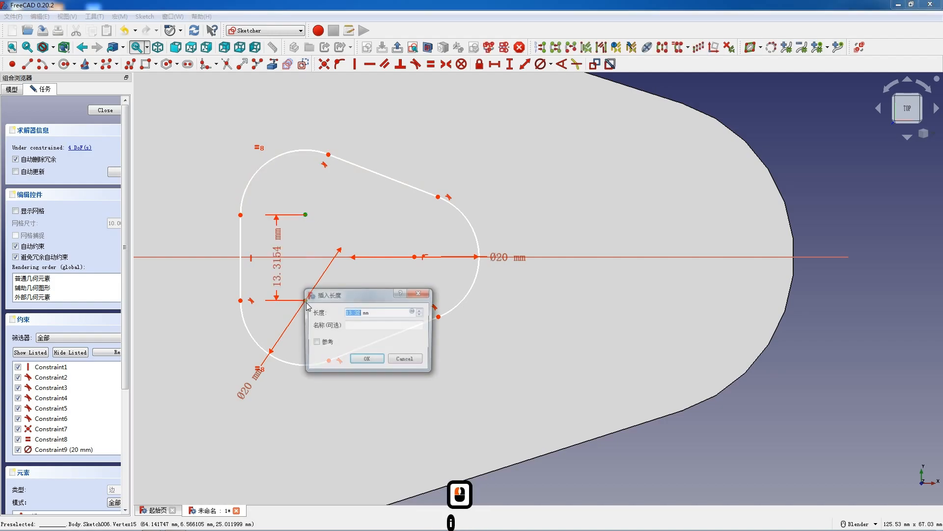
{"action": "key", "text": "Return"}
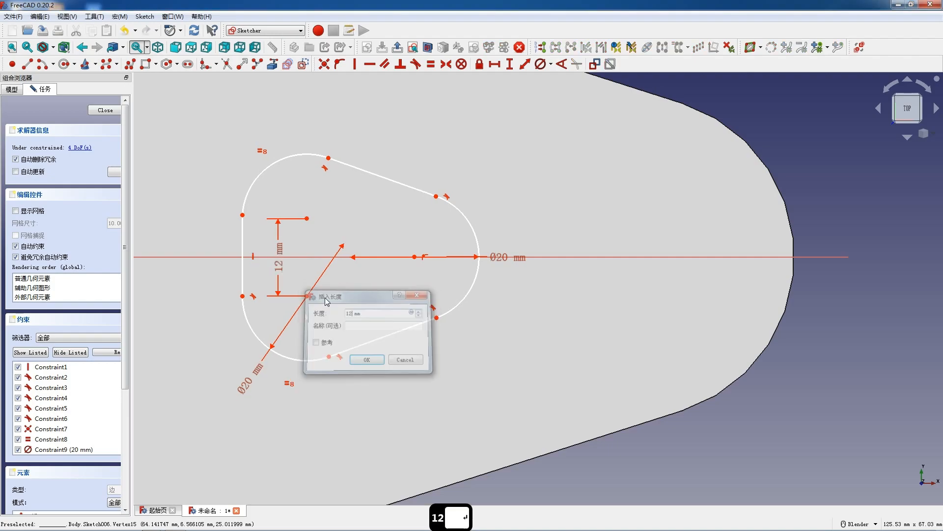
Set the horizontal distance from the lower corner arc's centre to the nose arc's centre to 20 mm.
{"action": "left_click", "coordinate": [307, 296]}
{"action": "left_click", "coordinate": [415, 257]}
{"action": "key", "text": "l"}
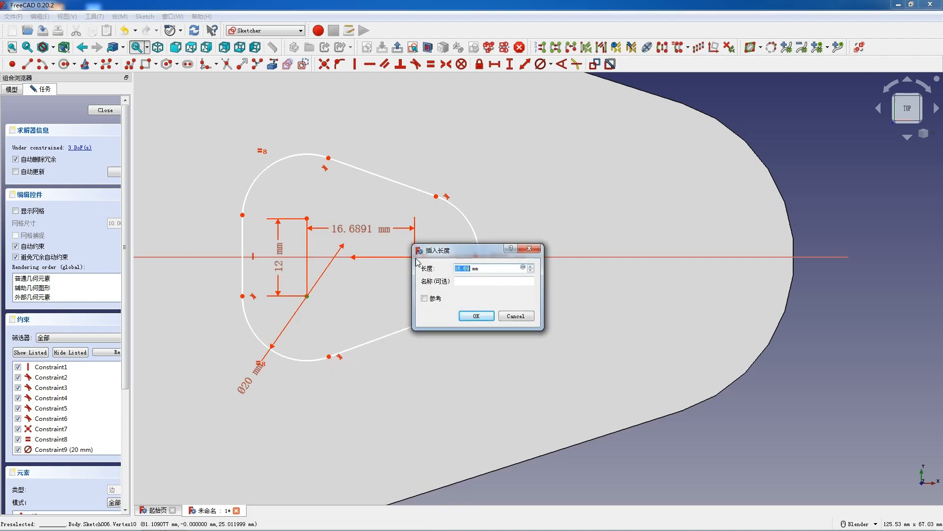
{"action": "key", "text": "Return"}
{"action": "scroll", "coordinate": [417, 267], "scroll_direction": "down", "scroll_amount": 1}
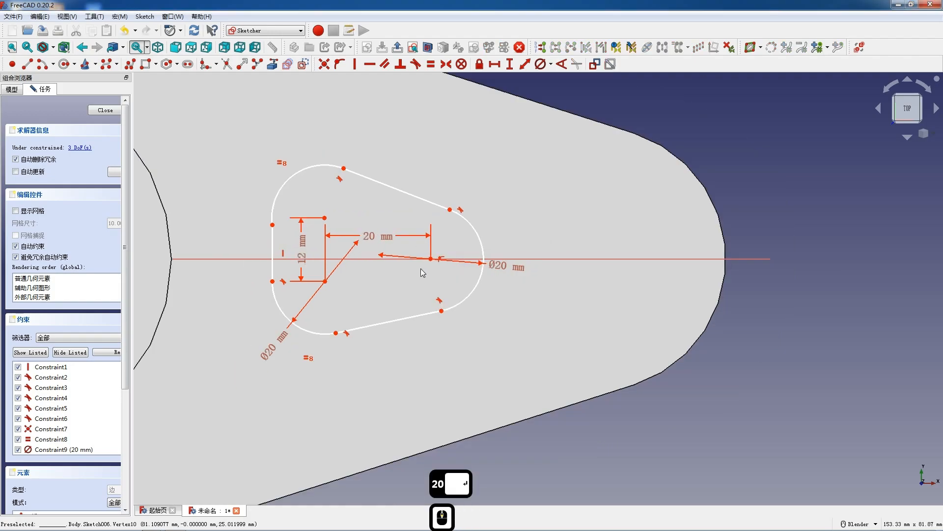
Make the two corner arc centres of the cutout profile symmetric about the horizontal axis.
{"action": "left_click", "coordinate": [324, 217]}
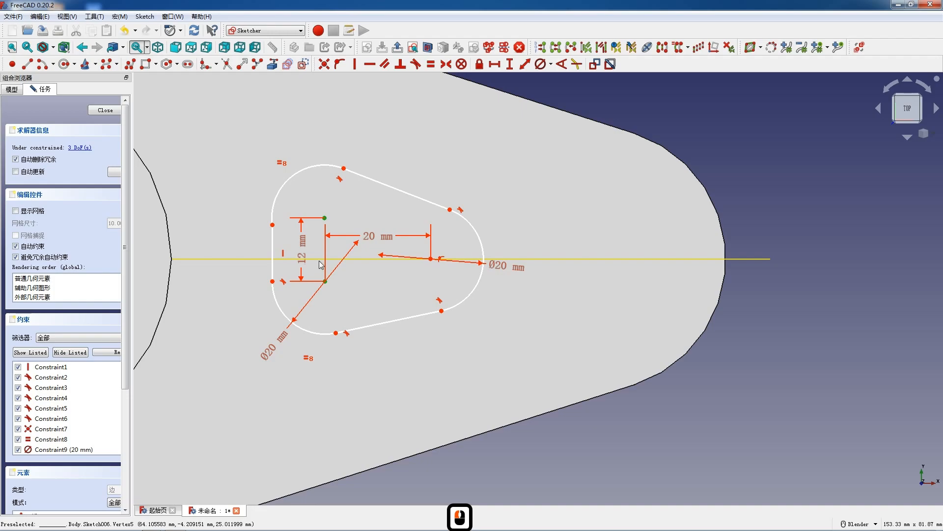
{"action": "double_click", "coordinate": [320, 264]}
{"action": "key", "text": "s"}
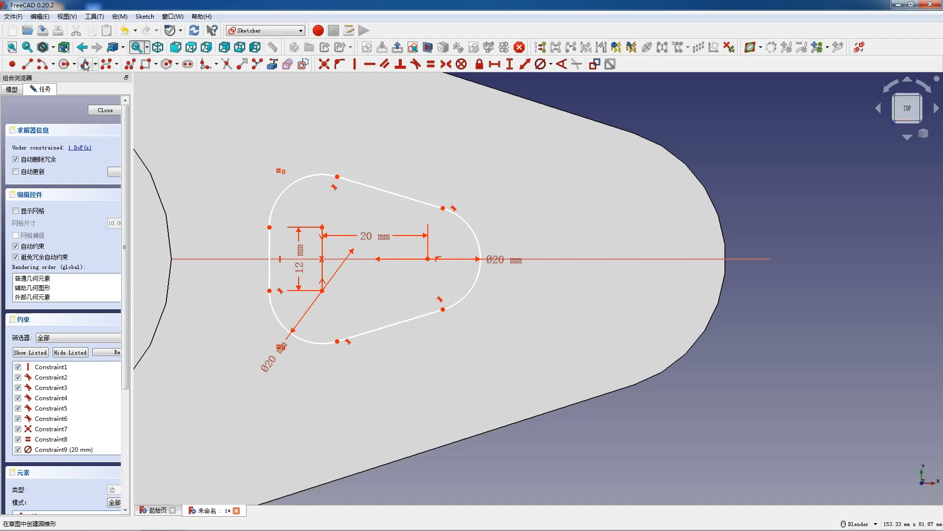
Link the body's rounded narrow-end edge into the sketch as external geometry.
{"action": "left_click", "coordinate": [273, 64]}
{"action": "double_click", "coordinate": [692, 169]}
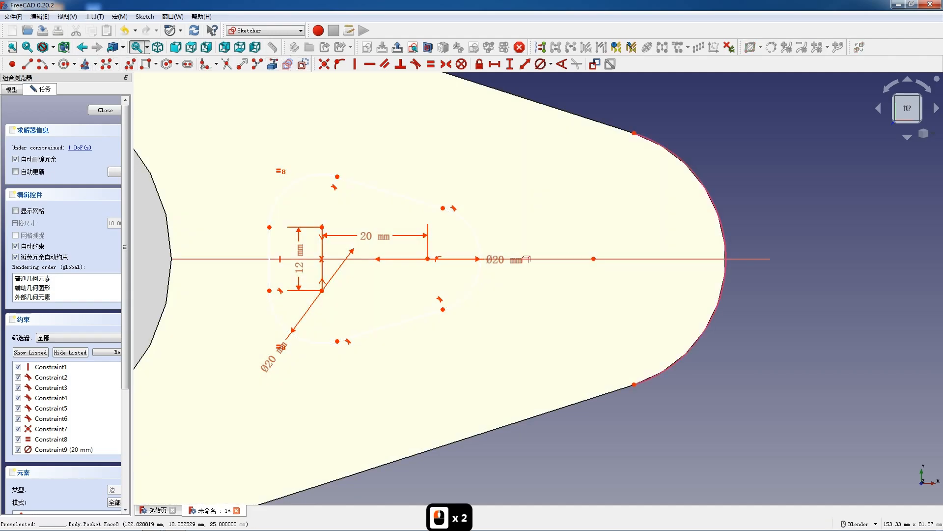
{"action": "key", "text": "Escape"}
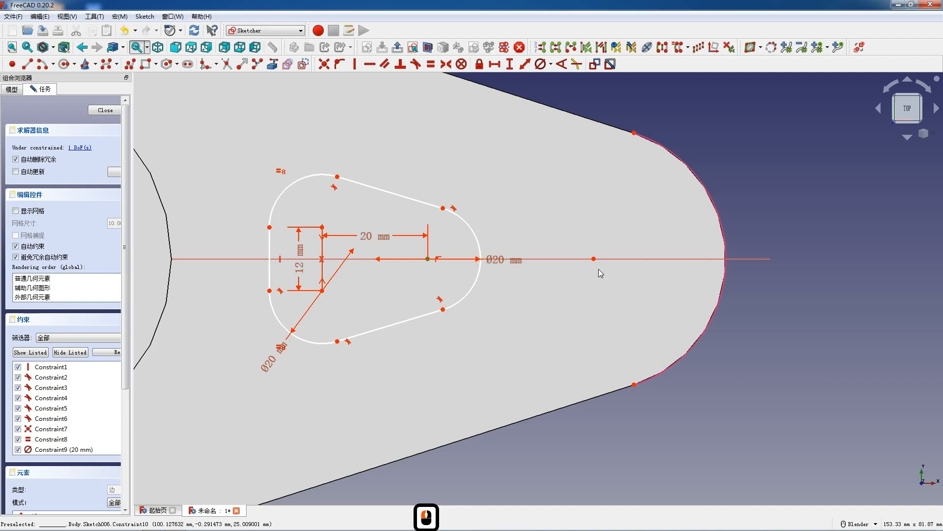
Set the horizontal distance from the nose arc's centre to the linked edge's centre to 35 mm and close the sketch.
{"action": "left_click", "coordinate": [594, 258]}
{"action": "key", "text": "l"}
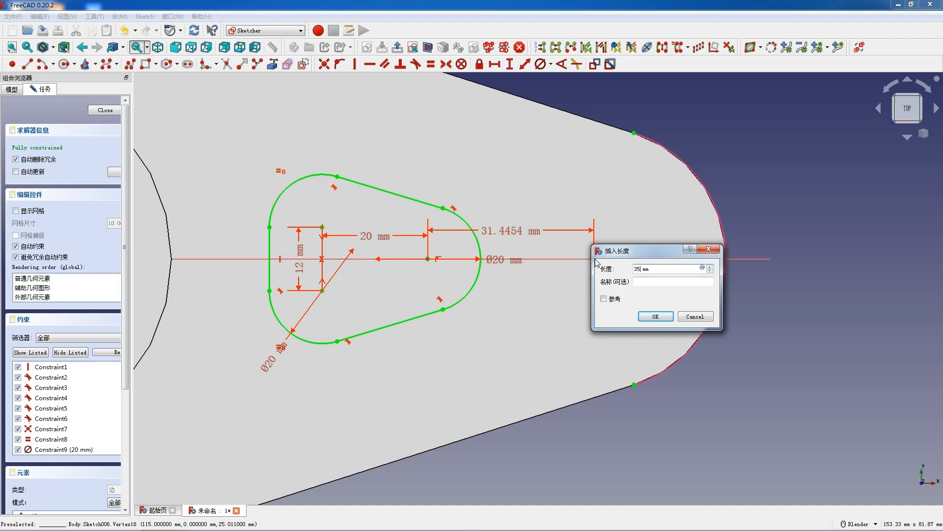
{"action": "key", "text": "Return"}
{"action": "scroll", "coordinate": [497, 273], "scroll_direction": "down", "scroll_amount": 6}
{"action": "scroll", "coordinate": [540, 272], "scroll_direction": "down", "scroll_amount": 2}
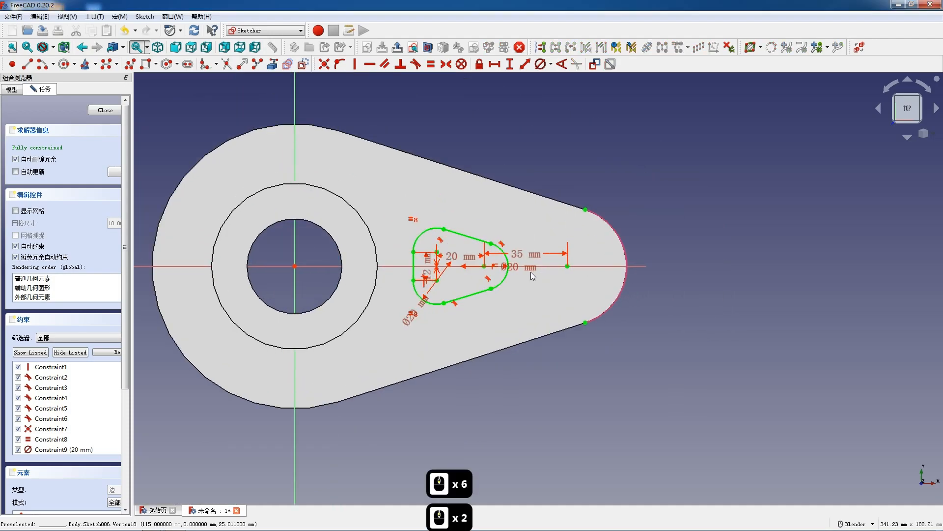
{"action": "left_click", "coordinate": [99, 110]}
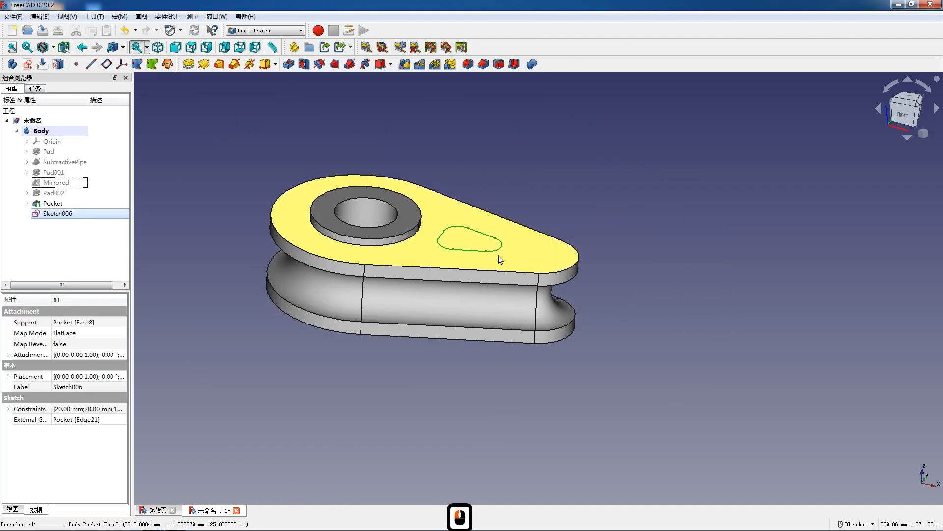
Pocket the rounded triangular sketch through all of the body.
{"action": "scroll", "coordinate": [270, 143], "scroll_direction": "up", "scroll_amount": 3}
{"action": "left_click", "coordinate": [289, 64]}
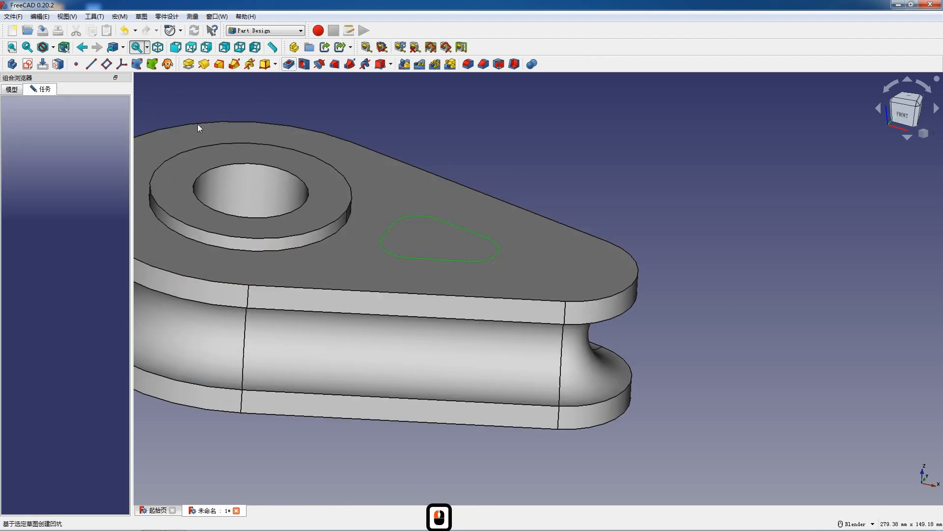
{"action": "left_click", "coordinate": [98, 147]}
{"action": "left_click", "coordinate": [102, 162]}
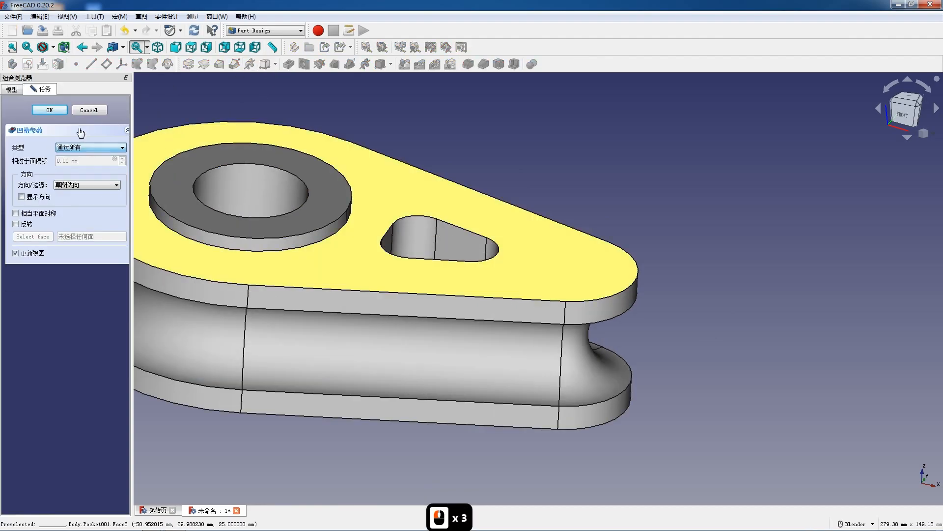
{"action": "left_click", "coordinate": [58, 112]}
Show the model in front view and switch to the TechDraw workbench.
{"action": "scroll", "coordinate": [416, 211], "scroll_direction": "down", "scroll_amount": 3}
{"action": "middle_click_drag", "start_coordinate": [415, 211], "coordinate": [398, 271]}
{"action": "key", "text": "F12"}
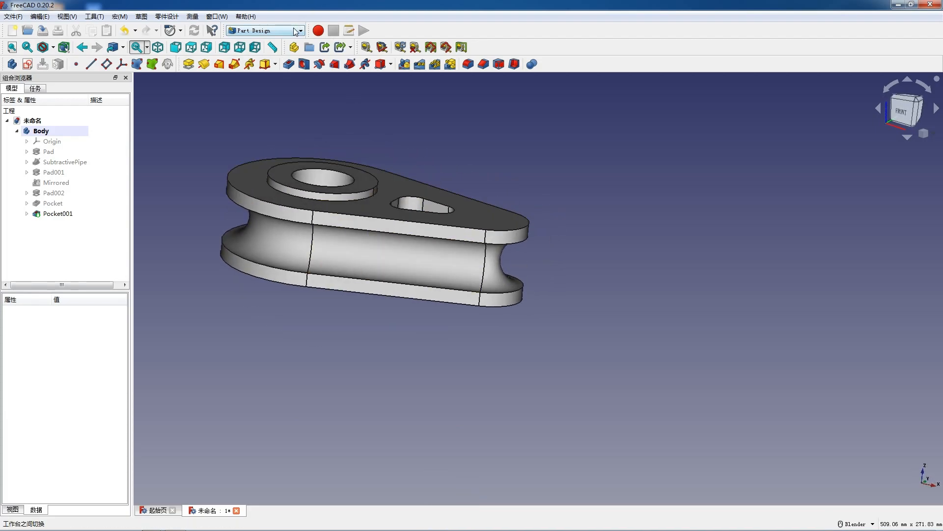
{"action": "left_click", "coordinate": [182, 45]}
{"action": "left_click", "coordinate": [267, 34]}
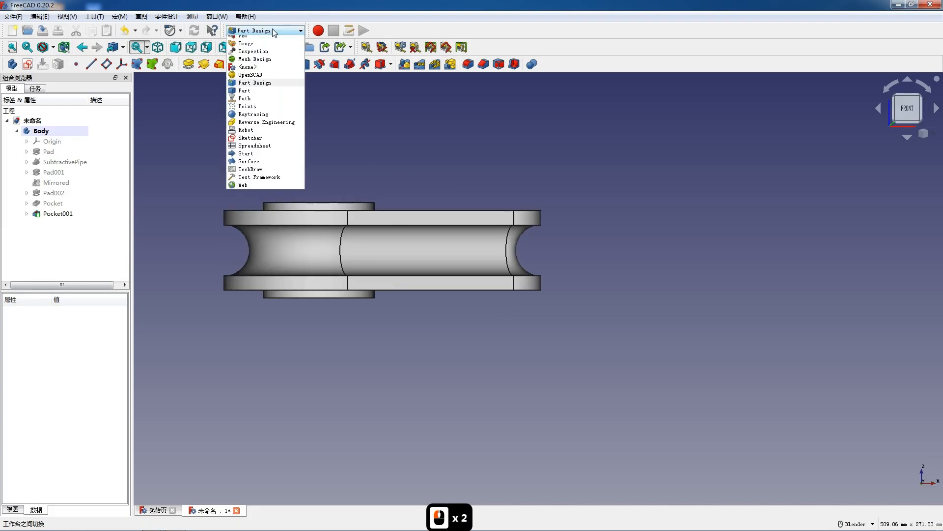
{"action": "left_click", "coordinate": [253, 197]}
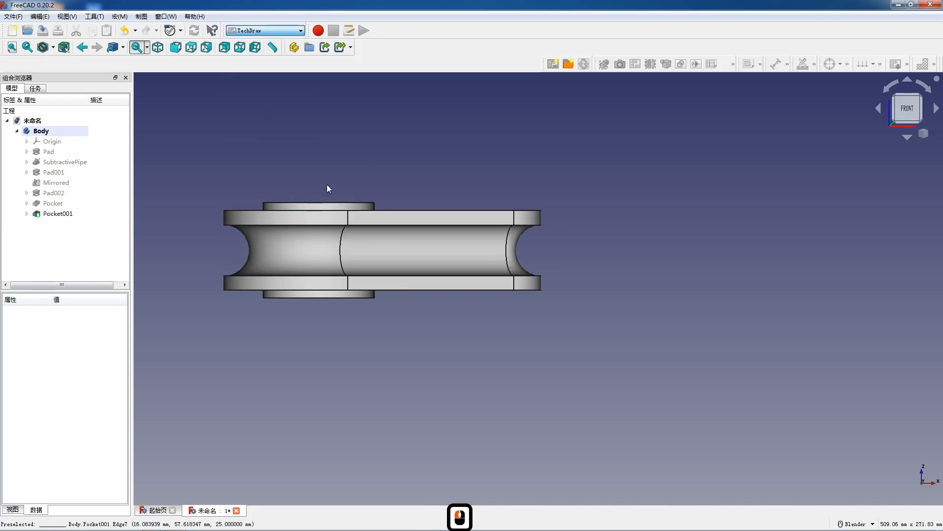
Insert a new drawing page from the custom title-block template.
{"action": "left_click", "coordinate": [551, 47]}
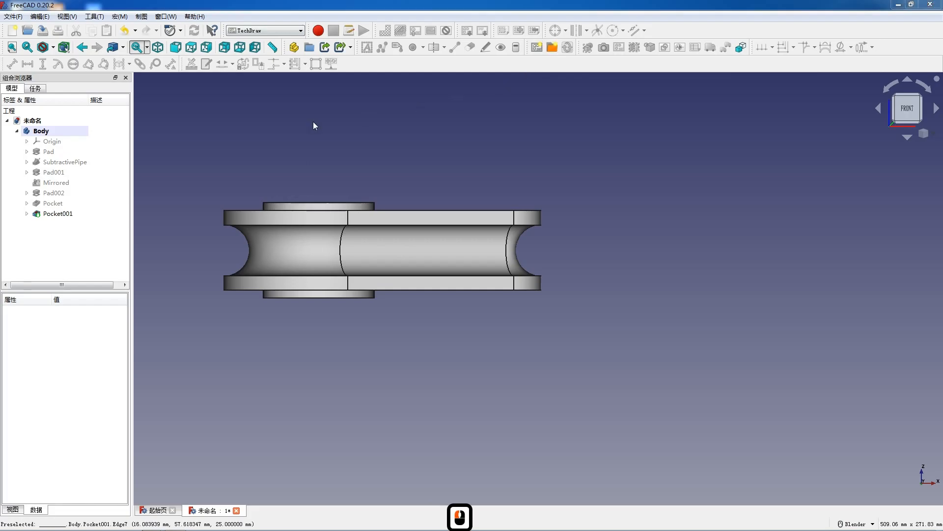
{"action": "double_click", "coordinate": [273, 160]}
{"action": "double_click", "coordinate": [276, 147]}
{"action": "double_click", "coordinate": [269, 178]}
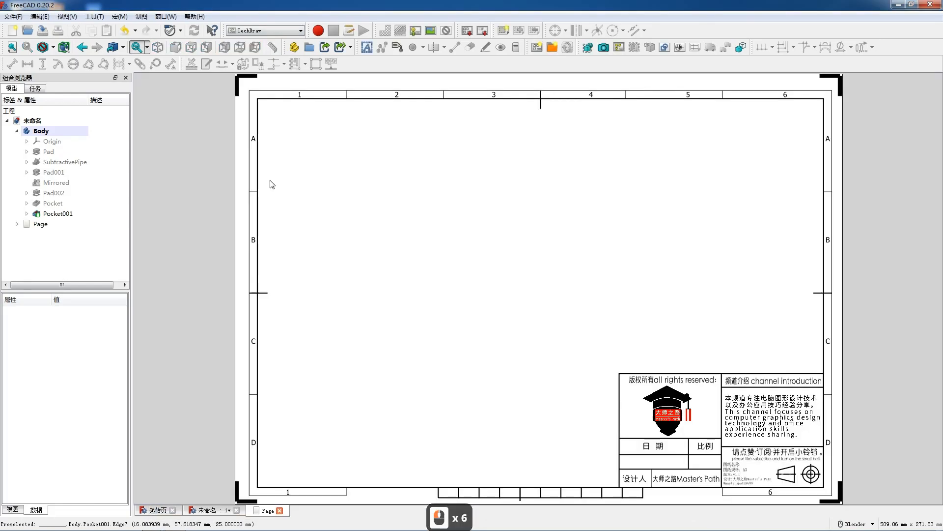
Start a projection group of the Body and display the drawing page with the group's settings open.
{"action": "left_click", "coordinate": [41, 130]}
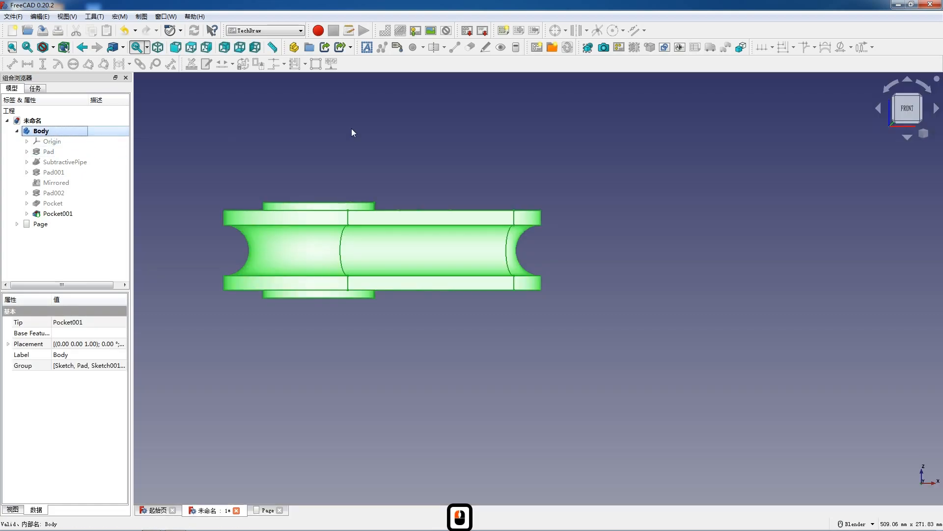
{"action": "left_click", "coordinate": [618, 47]}
{"action": "left_click", "coordinate": [30, 109]}
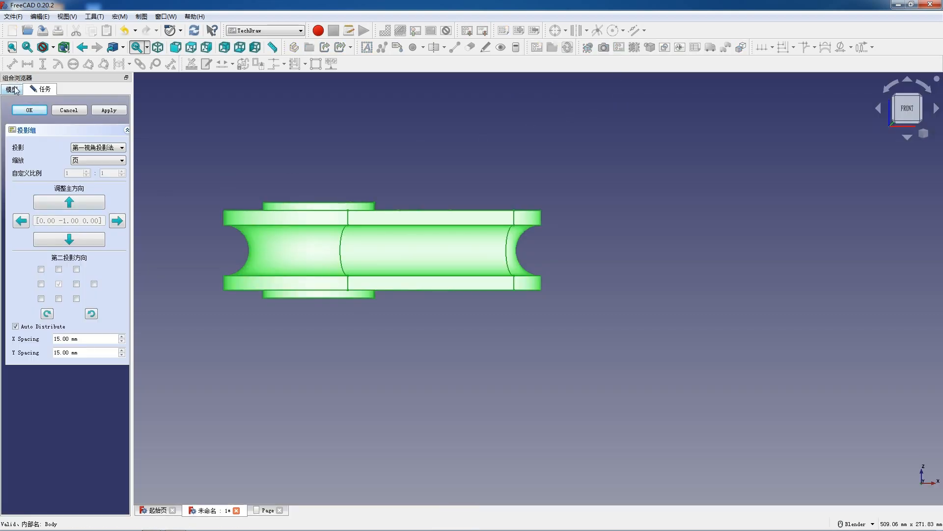
{"action": "double_click", "coordinate": [41, 225]}
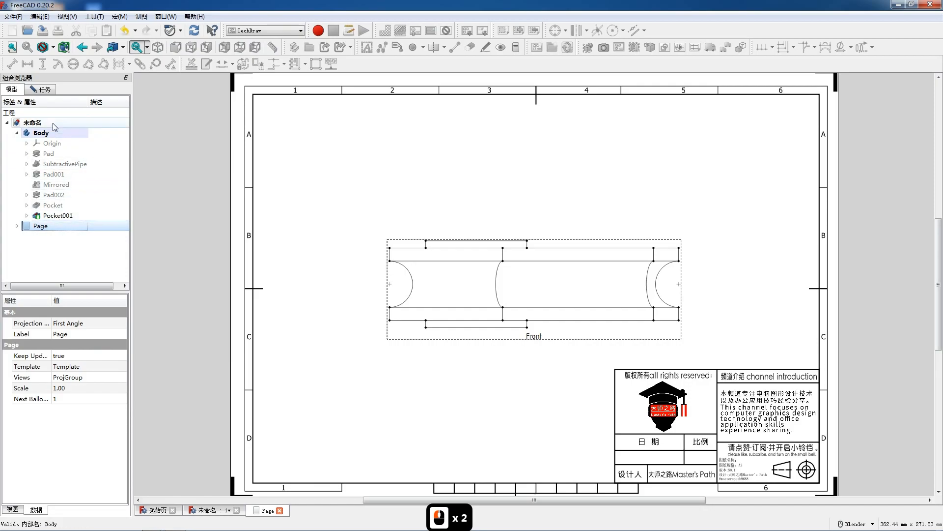
{"action": "left_click", "coordinate": [41, 91]}
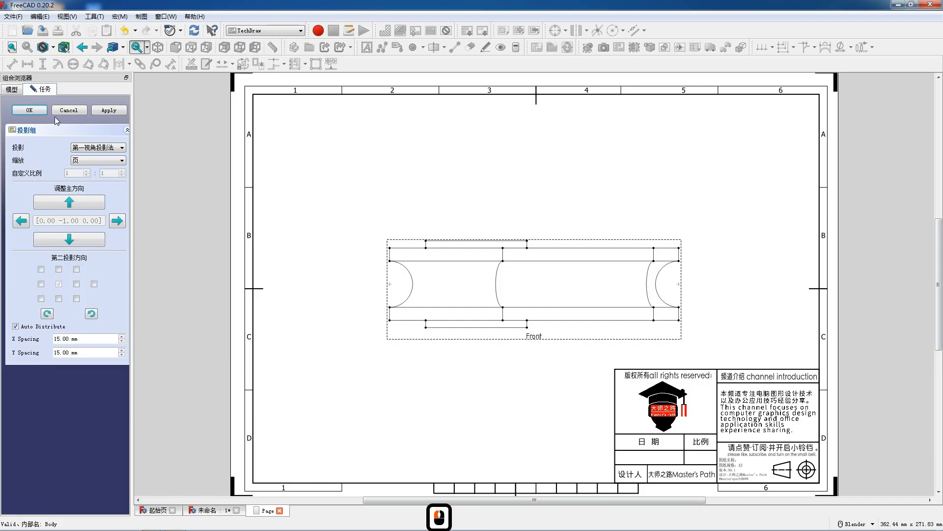
Set the projection group to a custom scale of 1:2.
{"action": "left_click", "coordinate": [119, 163]}
{"action": "left_click", "coordinate": [105, 180]}
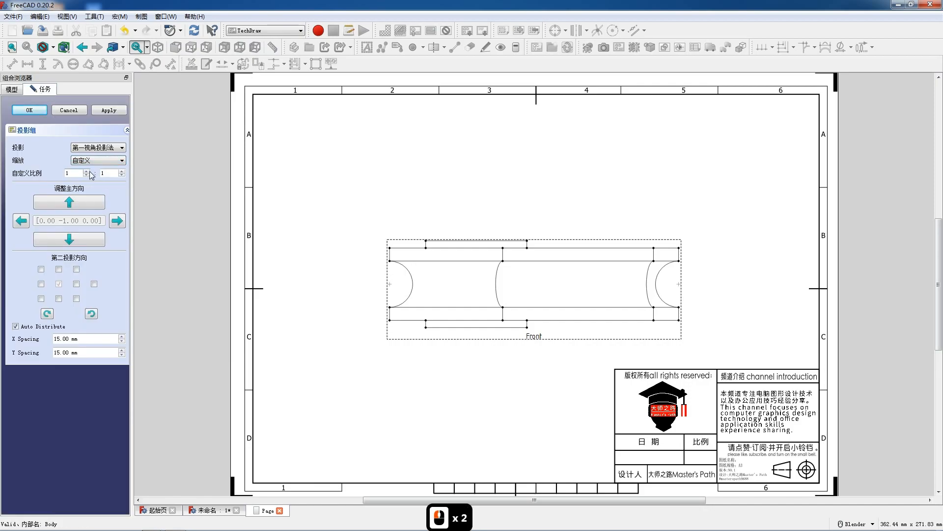
{"action": "left_click", "coordinate": [121, 171]}
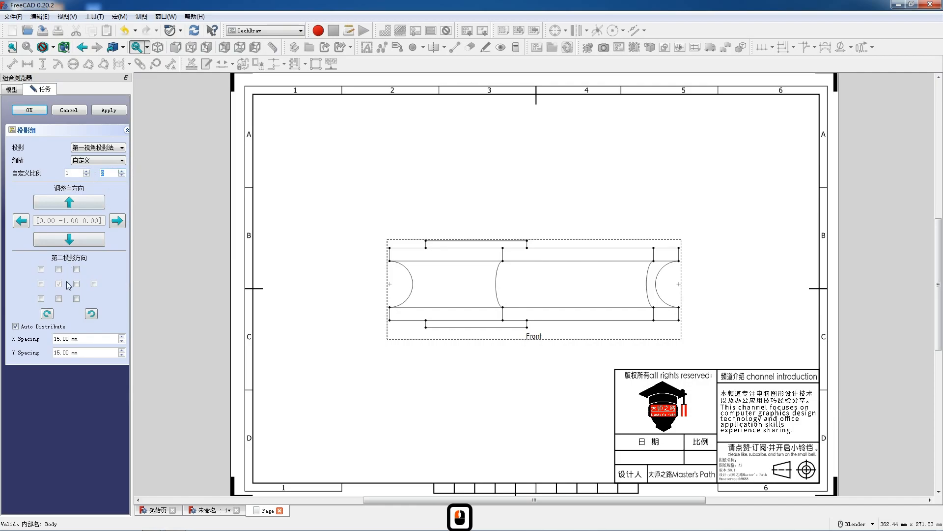
Add the Top and Right projections and shift the front view toward the sheet's upper-left area.
{"action": "left_click", "coordinate": [59, 298]}
{"action": "left_click_drag", "start_coordinate": [533, 334], "coordinate": [416, 257]}
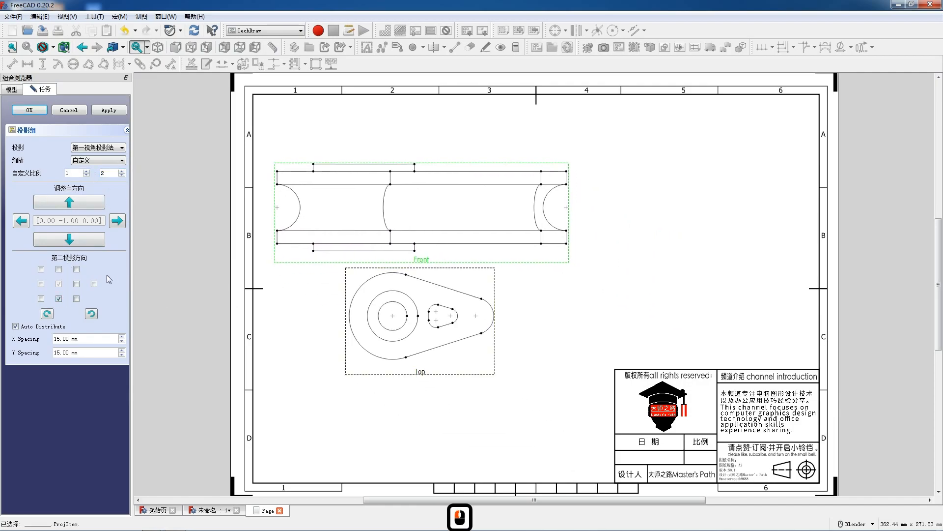
{"action": "left_click", "coordinate": [41, 284]}
{"action": "scroll", "coordinate": [205, 233], "scroll_direction": "down", "scroll_amount": 2}
{"action": "mouse_move", "coordinate": [167, 237]}
{"action": "left_mouse_down"}
{"action": "mouse_move", "coordinate": [222, 234]}
{"action": "mouse_move", "coordinate": [213, 236]}
{"action": "left_mouse_up"}
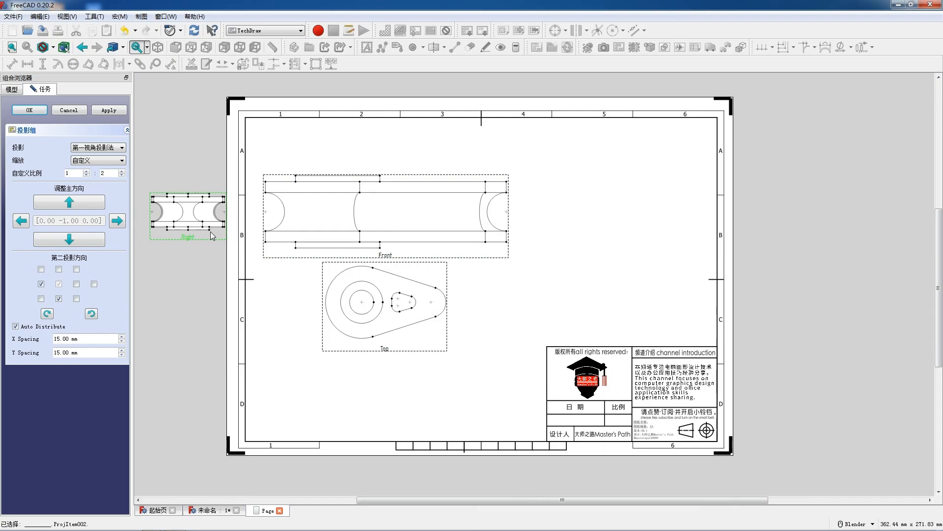
Add the FrontTopRight isometric projection and accept the projection group.
{"action": "left_click", "coordinate": [40, 298]}
{"action": "scroll", "coordinate": [359, 334], "scroll_direction": "down", "scroll_amount": 3}
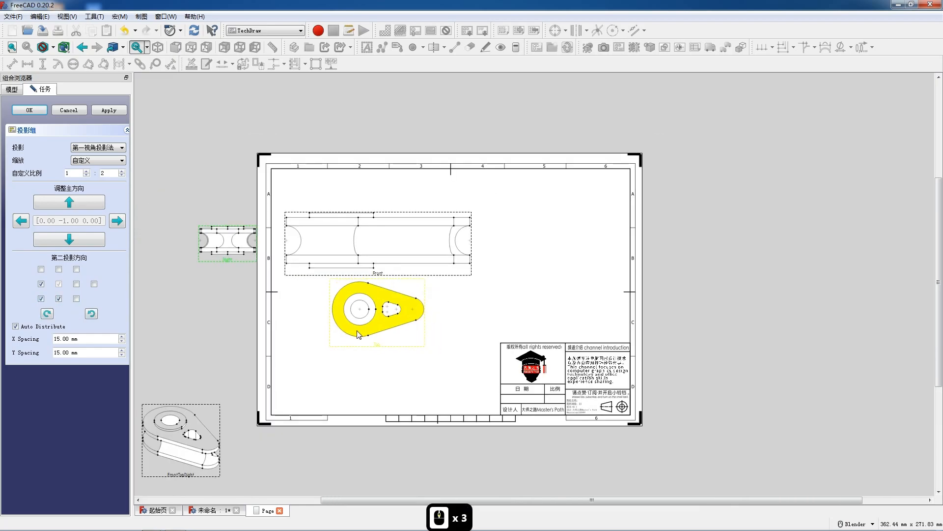
{"action": "scroll", "coordinate": [377, 332], "scroll_direction": "down", "scroll_amount": 1}
{"action": "scroll", "coordinate": [408, 337], "scroll_direction": "up", "scroll_amount": 1}
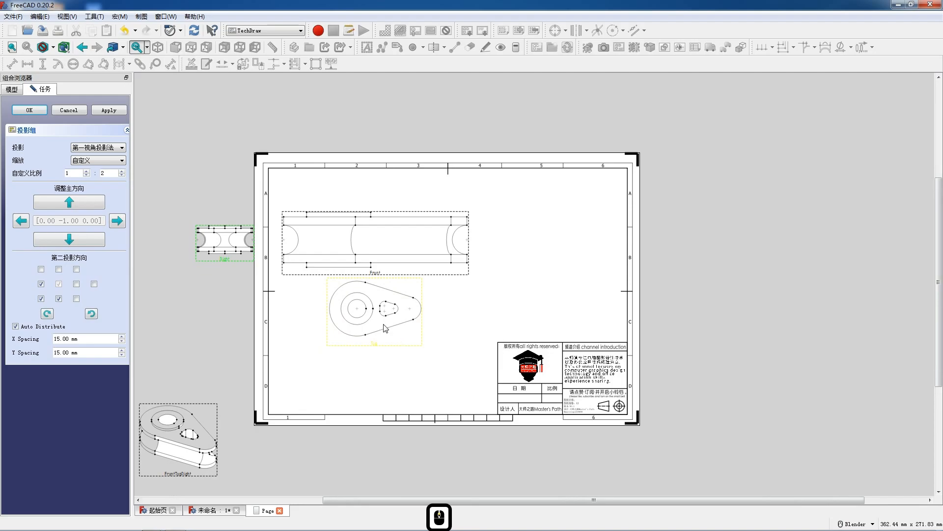
{"action": "left_click", "coordinate": [29, 110]}
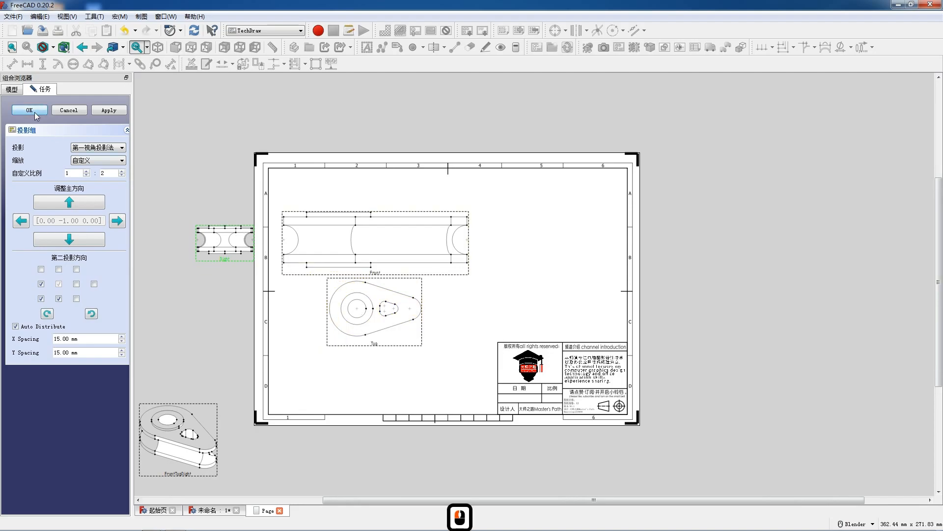
Move the Front view to the sheet's upper-right area and space the Top view below it, above the title block.
{"action": "scroll", "coordinate": [368, 272], "scroll_direction": "up", "scroll_amount": 3}
{"action": "left_click_drag", "start_coordinate": [357, 260], "coordinate": [600, 196]}
{"action": "left_click_drag", "start_coordinate": [589, 278], "coordinate": [588, 253]}
{"action": "left_click_drag", "start_coordinate": [590, 206], "coordinate": [587, 214]}
{"action": "left_click_drag", "start_coordinate": [588, 343], "coordinate": [578, 335]}
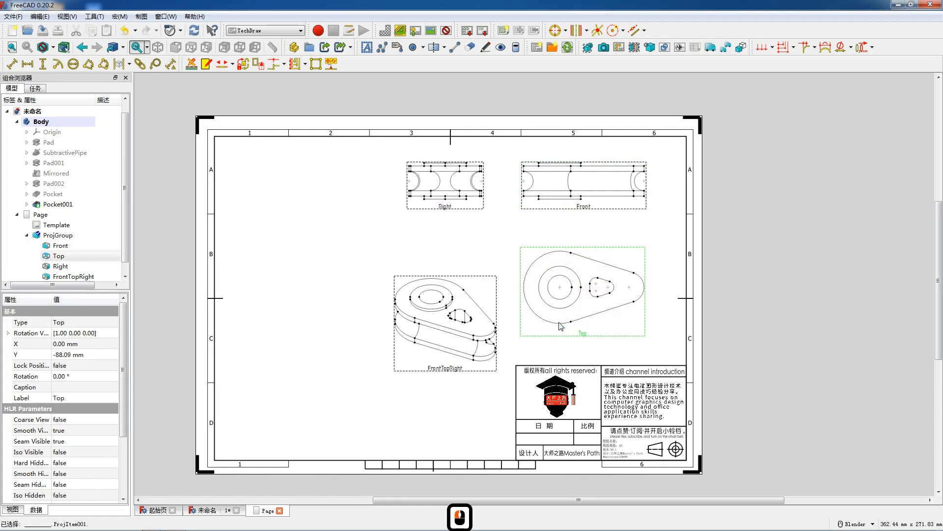
Move the FrontTopRight view to the sheet's lower-left area and the Right view to its upper-left area.
{"action": "left_click_drag", "start_coordinate": [437, 374], "coordinate": [366, 424]}
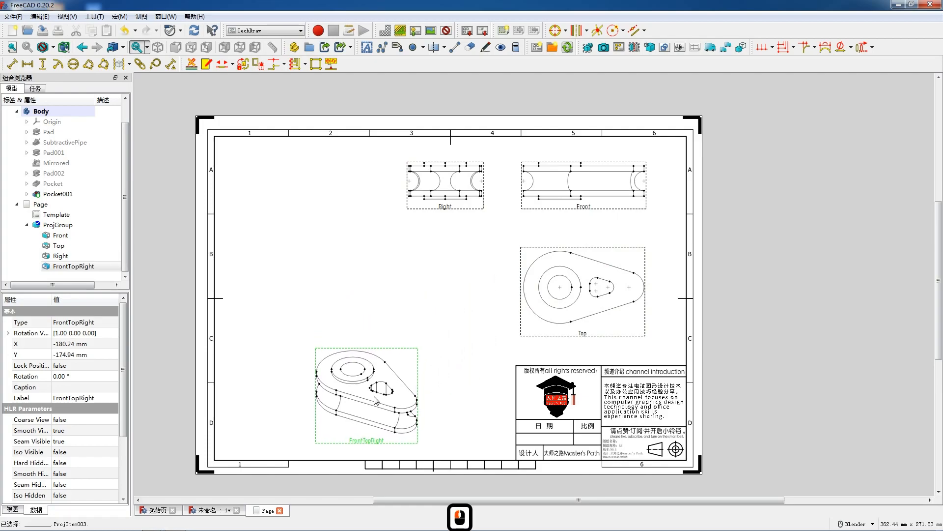
{"action": "left_click_drag", "start_coordinate": [444, 207], "coordinate": [309, 220]}
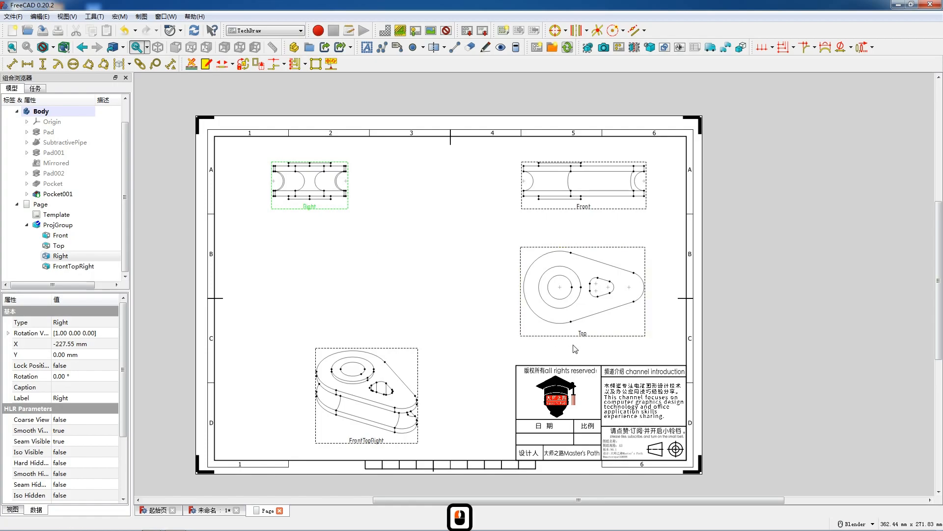
{"action": "scroll", "coordinate": [575, 349], "scroll_direction": "up", "scroll_amount": 1}
{"action": "scroll", "coordinate": [575, 349], "scroll_direction": "up", "scroll_amount": 1}
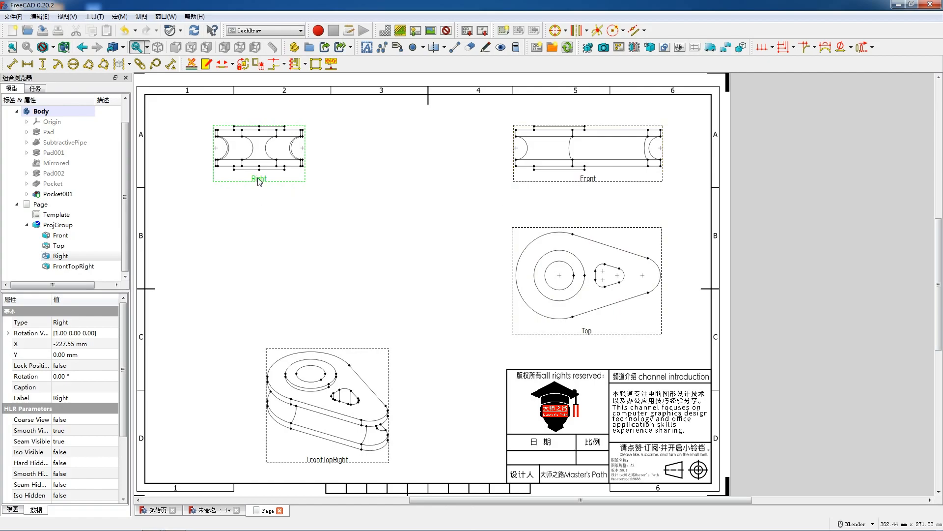
{"action": "left_click_drag", "start_coordinate": [258, 177], "coordinate": [281, 185]}
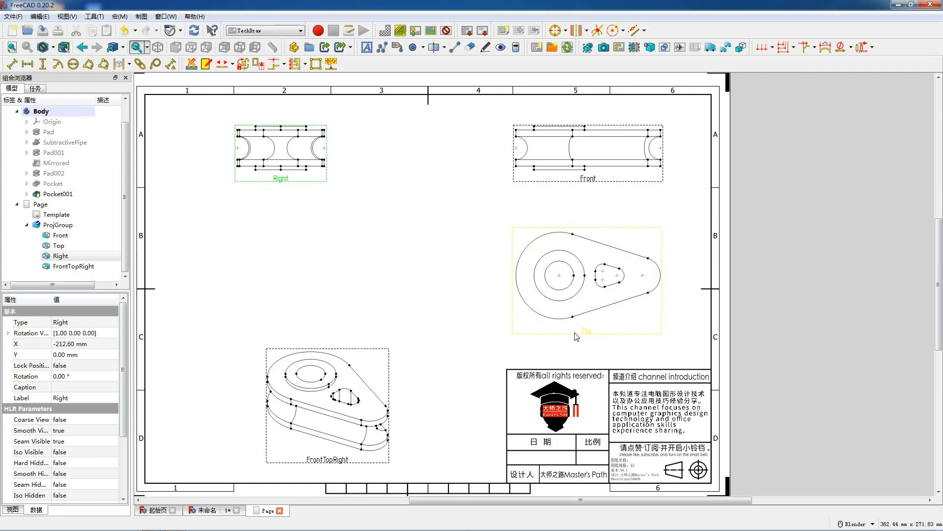
Create a looking-up section view of the Top view with identifier A and place it in the sheet's left half below the Right view.
{"action": "left_click", "coordinate": [587, 181]}
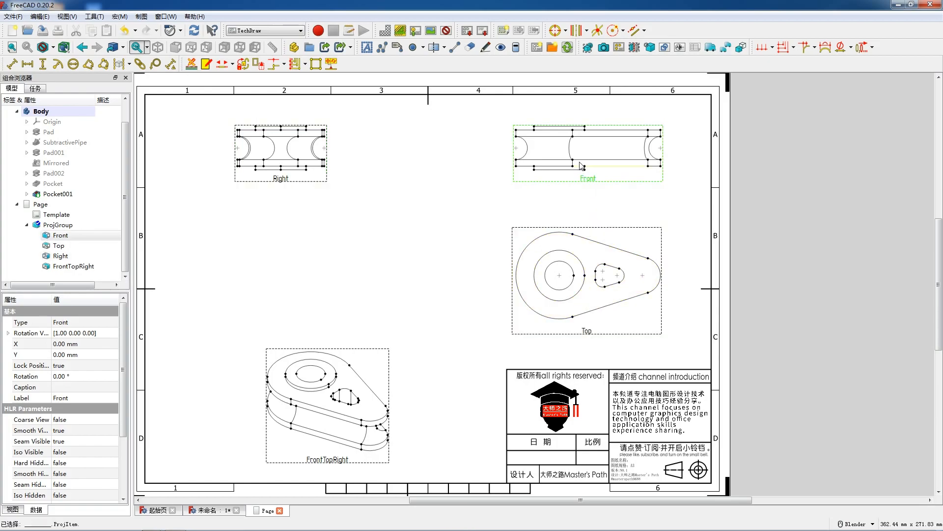
{"action": "left_click", "coordinate": [588, 337]}
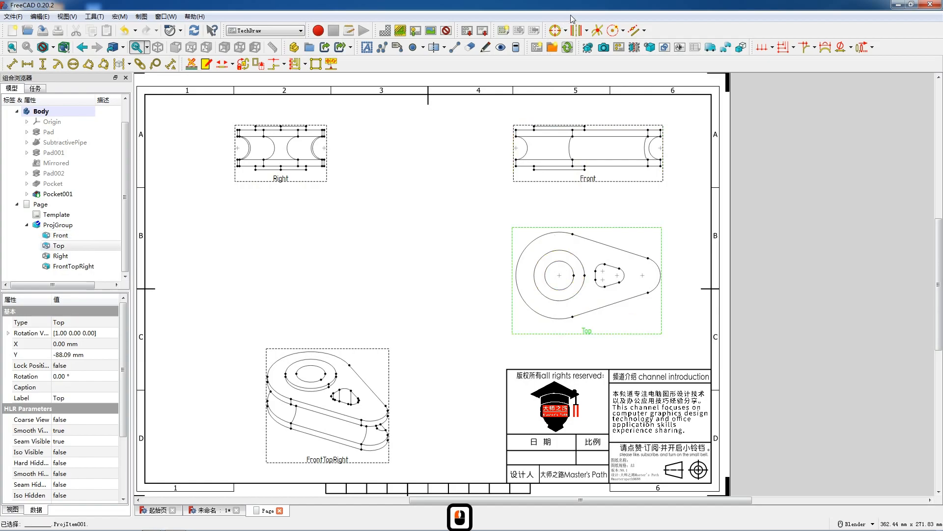
{"action": "left_click", "coordinate": [634, 47]}
{"action": "left_click", "coordinate": [25, 229]}
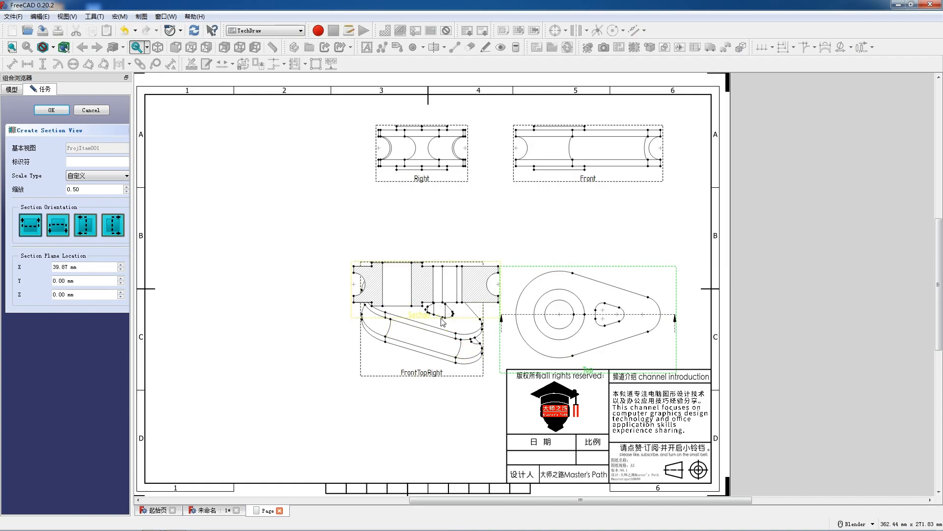
{"action": "left_click_drag", "start_coordinate": [443, 322], "coordinate": [345, 257]}
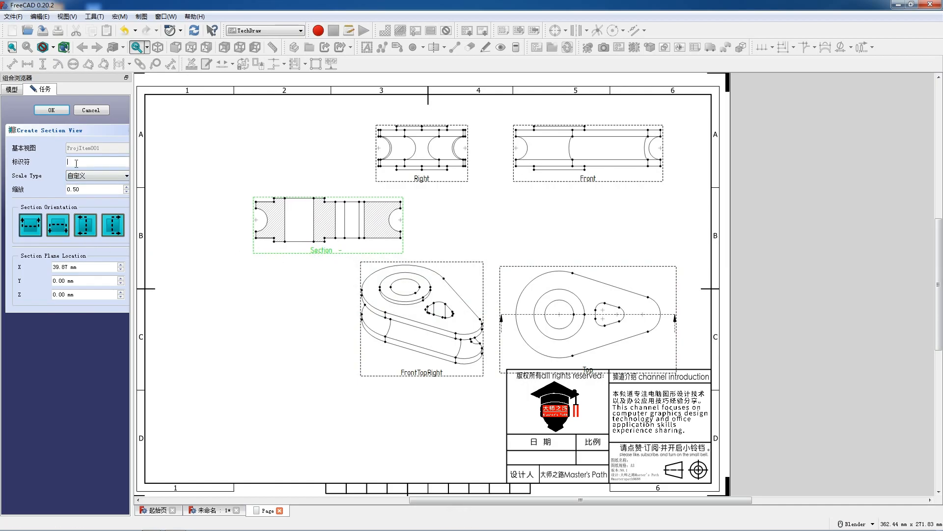
{"action": "type", "text": "A"}
{"action": "left_click", "coordinate": [52, 111]}
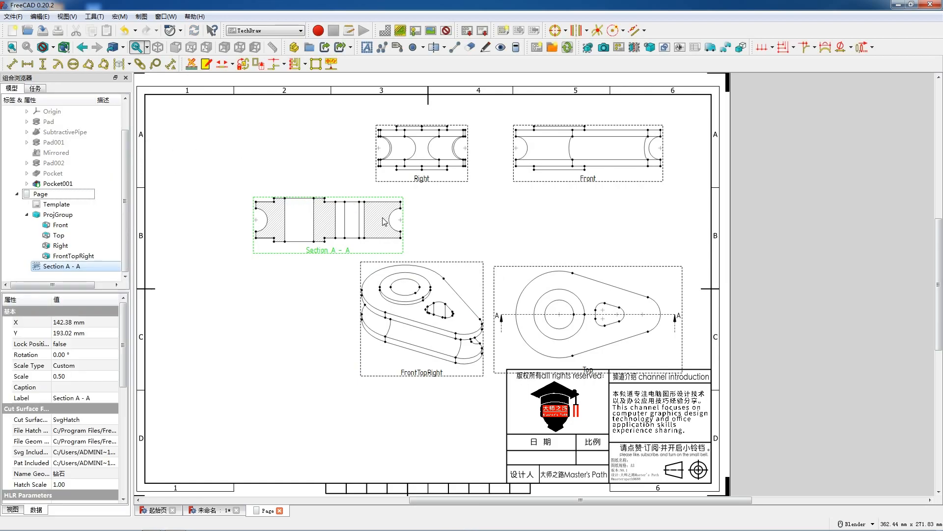
Move the Front view, together with its projection group, to the sheet's upper-left area.
{"action": "left_click_drag", "start_coordinate": [425, 378], "coordinate": [574, 298]}
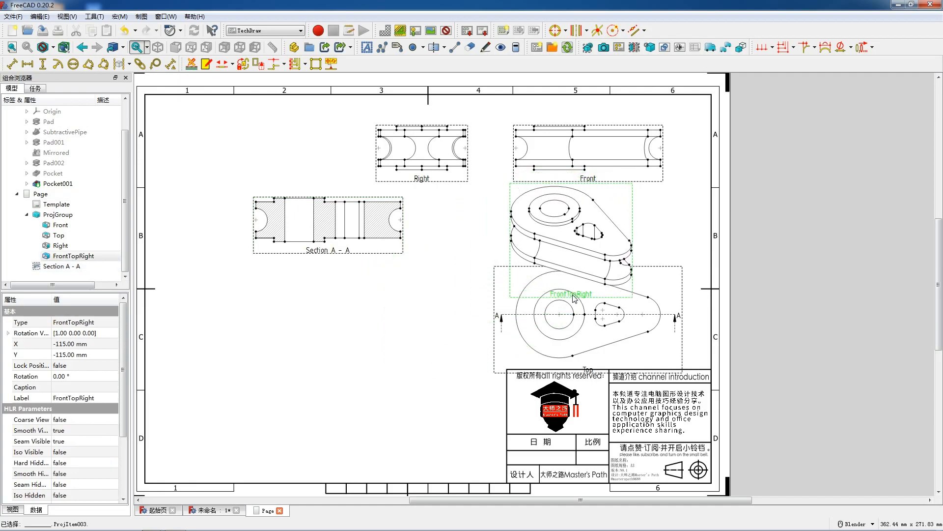
{"action": "left_click_drag", "start_coordinate": [584, 296], "coordinate": [430, 396]}
{"action": "left_click", "coordinate": [592, 176]}
{"action": "left_click_drag", "start_coordinate": [592, 182], "coordinate": [272, 197]}
{"action": "scroll", "coordinate": [468, 169], "scroll_direction": "down", "scroll_amount": 2}
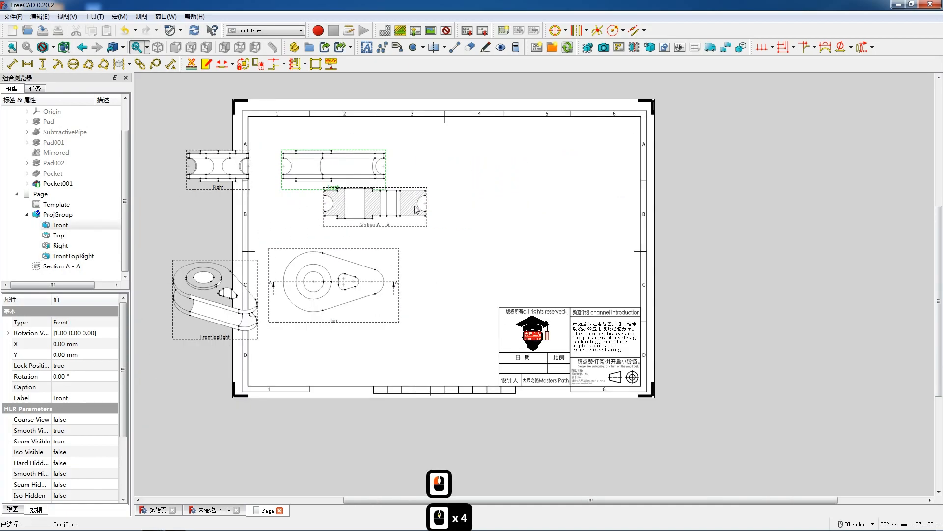
{"action": "left_click_drag", "start_coordinate": [303, 189], "coordinate": [331, 191]}
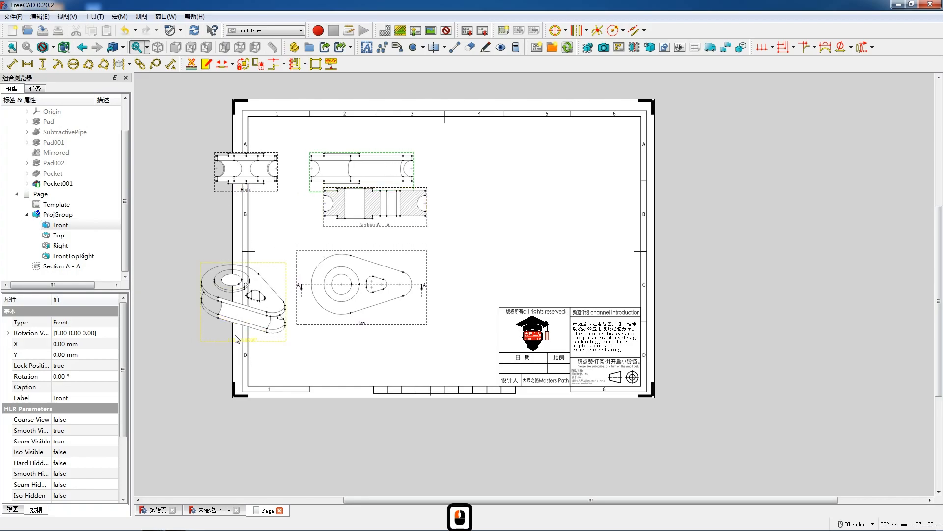
Move the FrontTopRight view to the sheet's right side above the title block, and place Section A-A between the Front and Top views.
{"action": "left_click_drag", "start_coordinate": [236, 339], "coordinate": [559, 258]}
{"action": "left_click", "coordinate": [374, 230]}
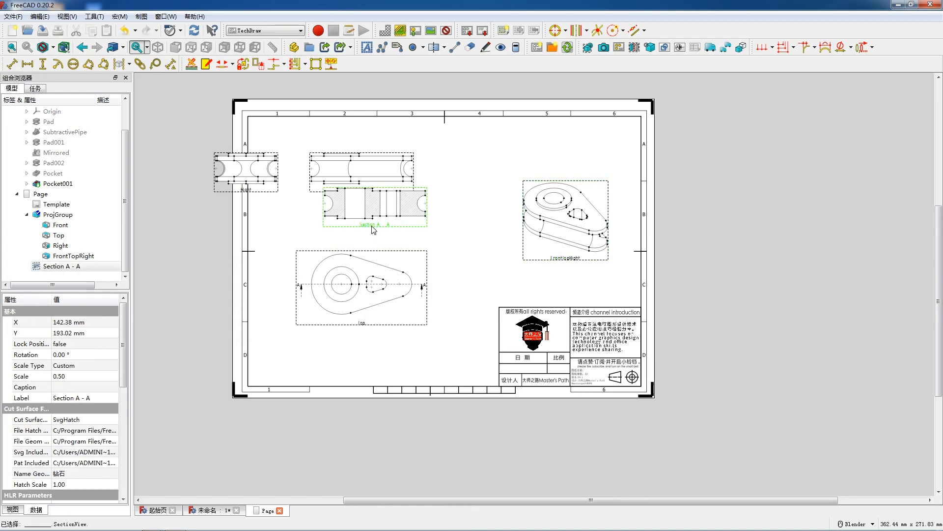
{"action": "left_click_drag", "start_coordinate": [373, 229], "coordinate": [362, 245]}
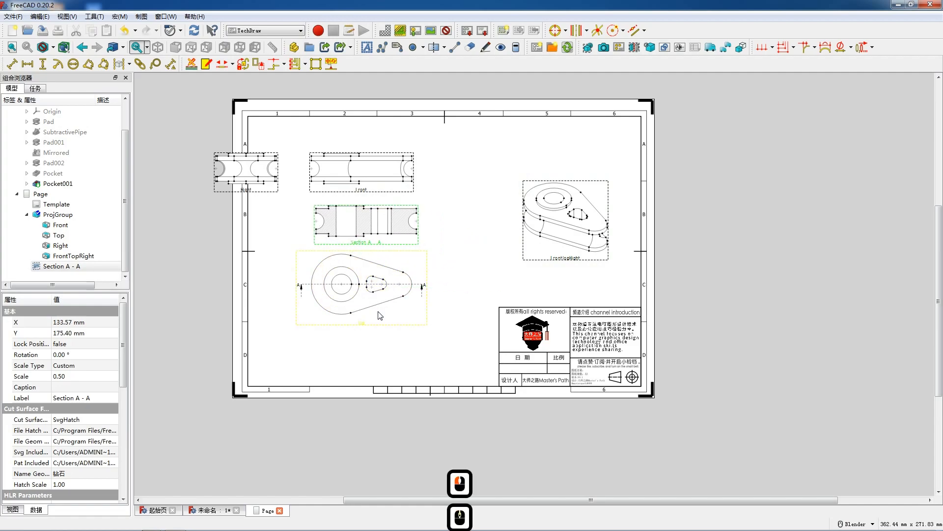
Space the Front view, Section A-A and the Top view evenly in one column in the sheet's left half.
{"action": "scroll", "coordinate": [375, 309], "scroll_direction": "up", "scroll_amount": 2}
{"action": "left_click_drag", "start_coordinate": [356, 326], "coordinate": [351, 384]}
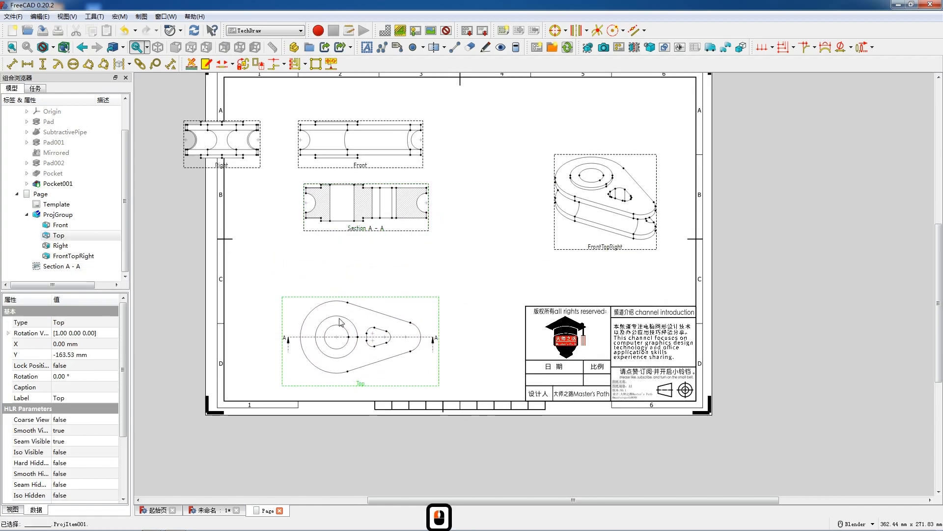
{"action": "left_click_drag", "start_coordinate": [361, 229], "coordinate": [356, 252]}
{"action": "left_click_drag", "start_coordinate": [361, 167], "coordinate": [350, 154]}
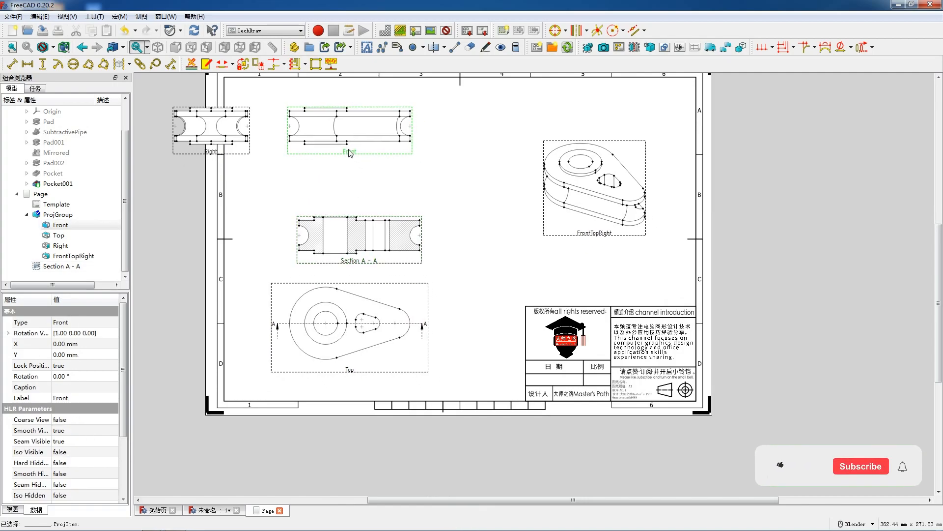
{"action": "left_click_drag", "start_coordinate": [354, 261], "coordinate": [342, 246]}
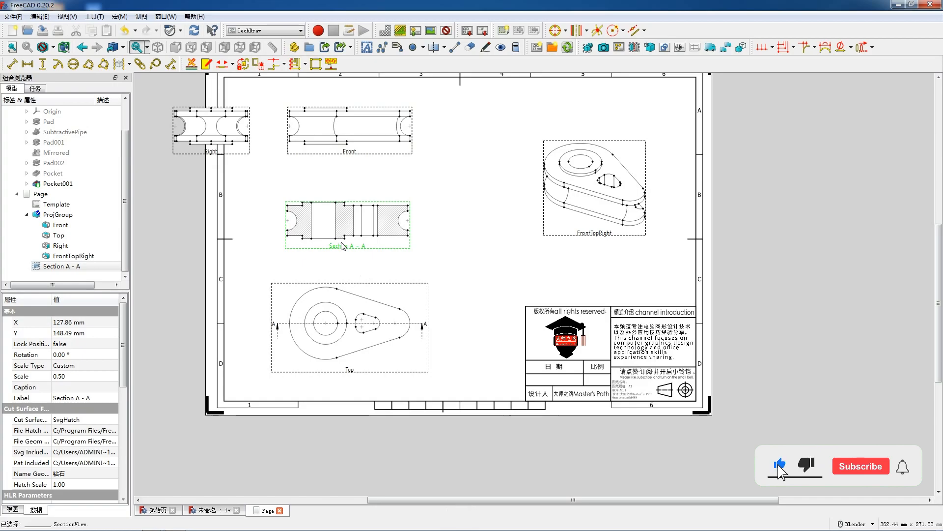
Move the Right view to the right of the Front view and lower the FrontTopRight view slightly above the title block.
{"action": "left_click_drag", "start_coordinate": [215, 152], "coordinate": [497, 154]}
{"action": "left_click", "coordinate": [594, 235]}
{"action": "left_click_drag", "start_coordinate": [594, 235], "coordinate": [611, 264]}
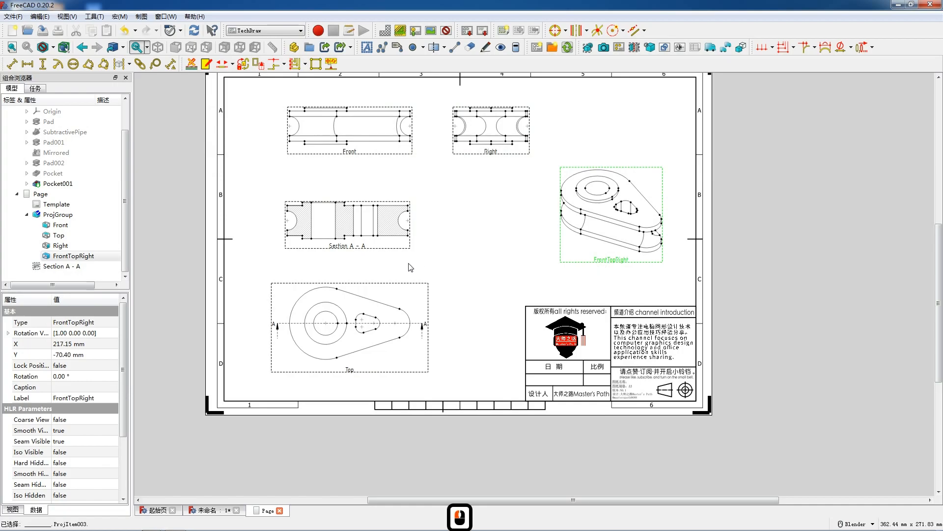
{"action": "left_click_drag", "start_coordinate": [346, 157], "coordinate": [342, 157]}
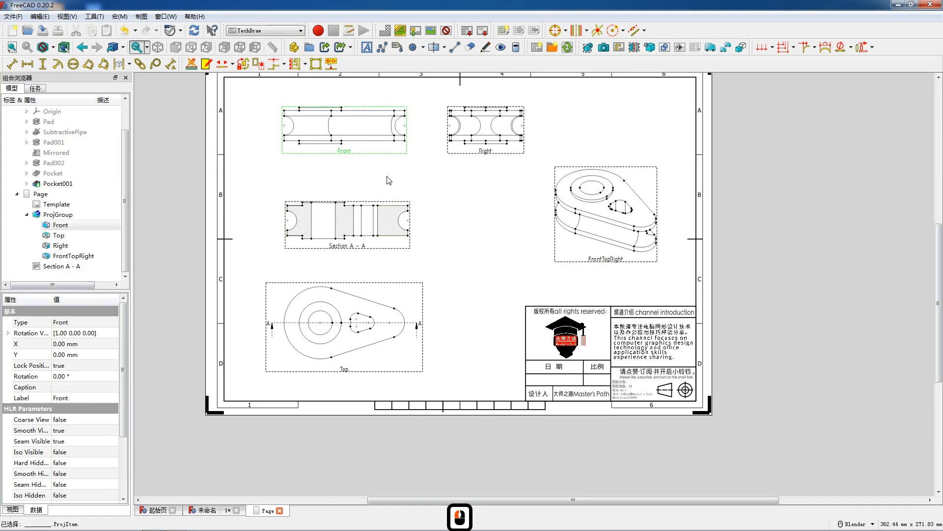
Lock the FrontTopRight view's position and set its Hard Hidden property to true.
{"action": "left_click", "coordinate": [596, 257]}
{"action": "double_click", "coordinate": [86, 365]}
{"action": "left_click", "coordinate": [88, 386]}
{"action": "double_click", "coordinate": [67, 463]}
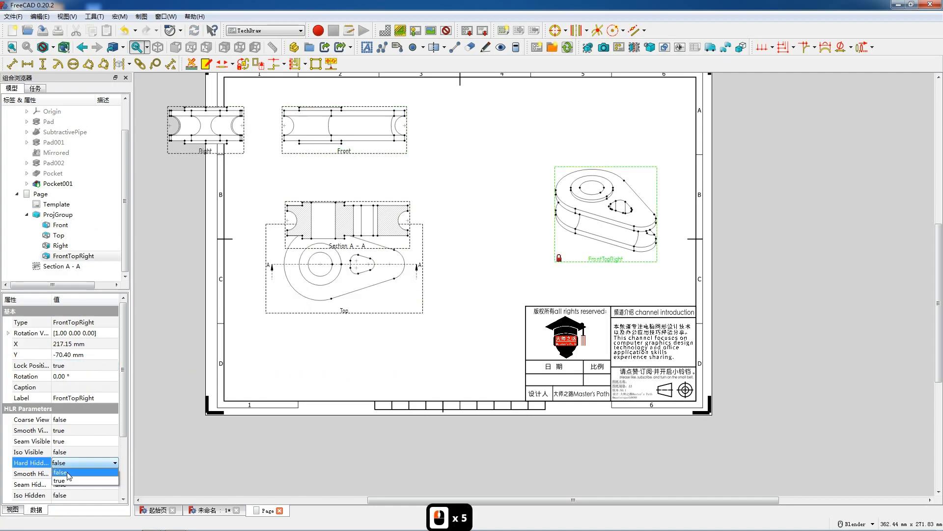
{"action": "left_click", "coordinate": [69, 484]}
Move the Top view back below Section A-A, align the section under the Front view and lock the section's position.
{"action": "left_click_drag", "start_coordinate": [351, 315], "coordinate": [351, 372]}
{"action": "left_click_drag", "start_coordinate": [346, 247], "coordinate": [341, 241]}
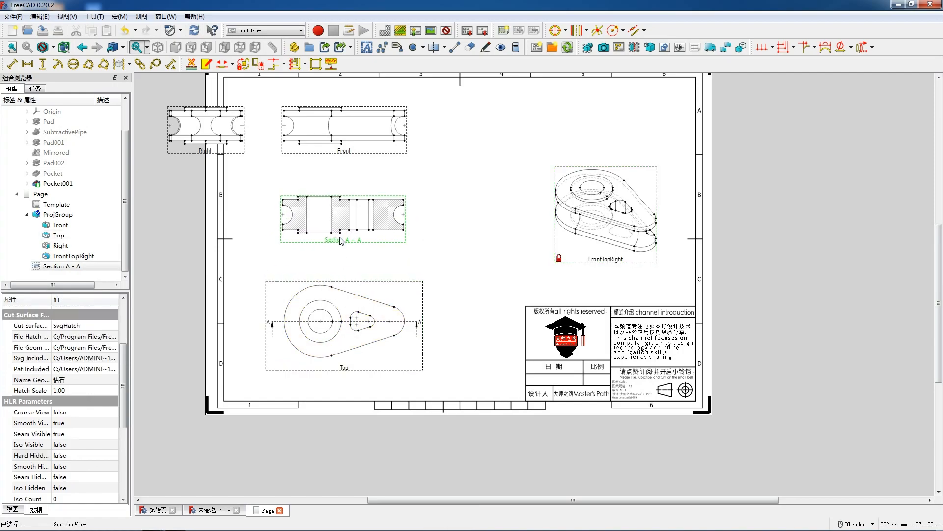
{"action": "scroll", "coordinate": [88, 374], "scroll_direction": "up", "scroll_amount": 3}
{"action": "double_click", "coordinate": [72, 343]}
{"action": "left_click", "coordinate": [74, 352]}
Lower the Top view slightly, lock its position and set its Hard Hidden property to true.
{"action": "mouse_move", "coordinate": [345, 374]}
{"action": "left_mouse_down"}
{"action": "mouse_move", "coordinate": [347, 317]}
{"action": "mouse_move", "coordinate": [347, 379]}
{"action": "left_mouse_up"}
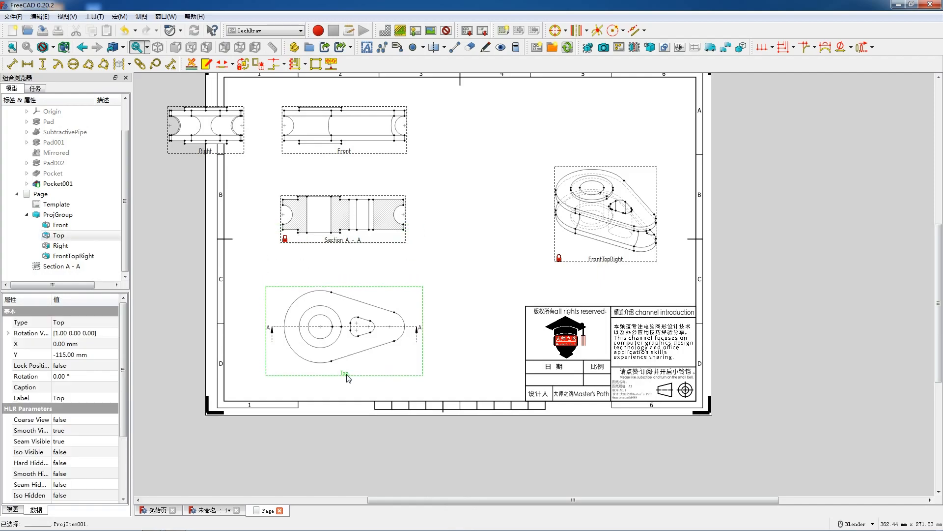
{"action": "triple_click", "coordinate": [79, 365]}
{"action": "triple_click", "coordinate": [69, 464]}
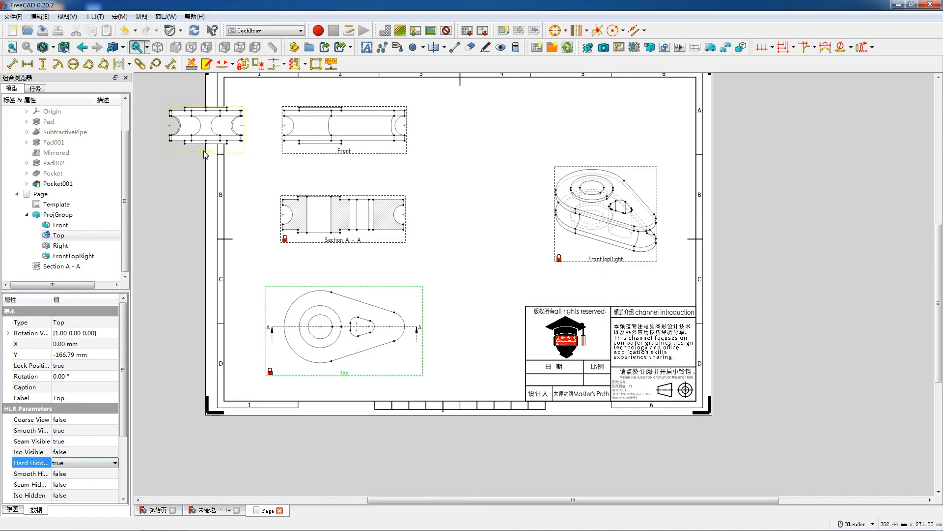
Move the Right view to the right of the Front view, lock its position and set its Hard Hidden property to true.
{"action": "left_click", "coordinate": [252, 168]}
{"action": "left_click_drag", "start_coordinate": [203, 154], "coordinate": [524, 172]}
{"action": "left_click_drag", "start_coordinate": [522, 169], "coordinate": [259, 328]}
{"action": "left_click", "coordinate": [69, 350]}
{"action": "left_click", "coordinate": [72, 358]}
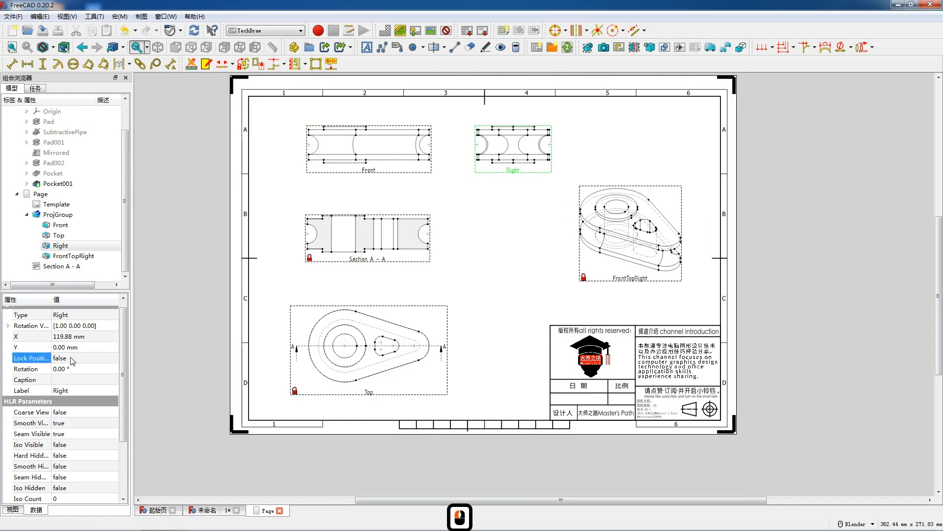
{"action": "left_click", "coordinate": [71, 358]}
{"action": "left_click", "coordinate": [73, 379]}
{"action": "left_click", "coordinate": [63, 456]}
{"action": "left_click", "coordinate": [63, 456]}
{"action": "left_click", "coordinate": [66, 471]}
Add a radius dimension to the Front view's left groove arc and place its text outside the view's left side.
{"action": "scroll", "coordinate": [388, 131], "scroll_direction": "up", "scroll_amount": 6}
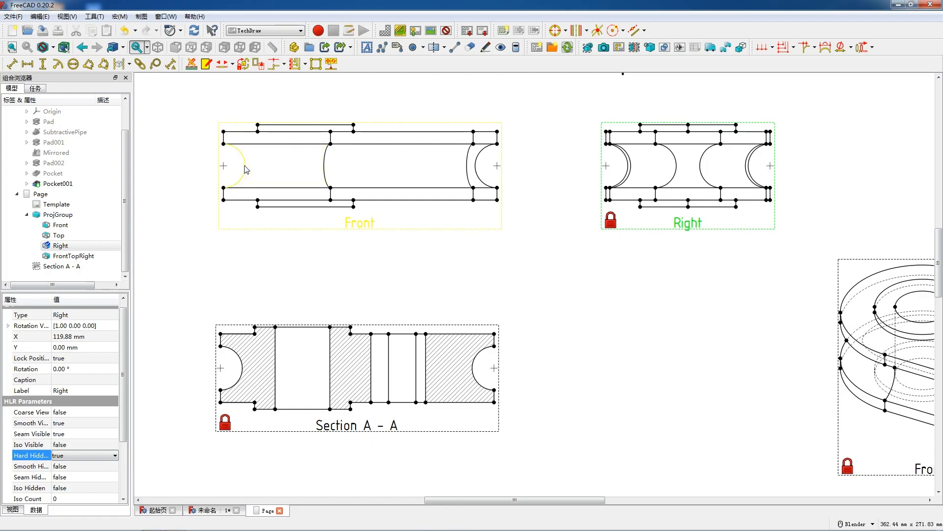
{"action": "left_click", "coordinate": [245, 169]}
{"action": "left_click", "coordinate": [57, 64]}
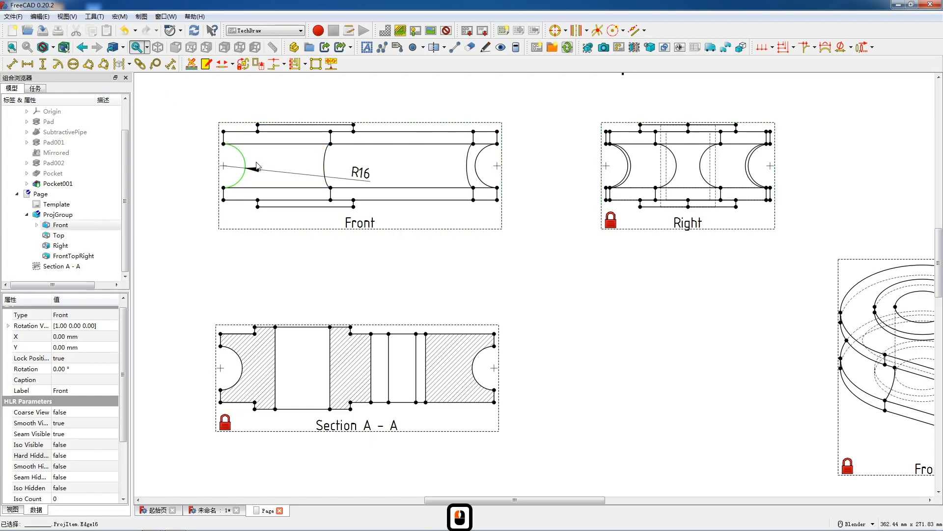
{"action": "left_click_drag", "start_coordinate": [358, 169], "coordinate": [184, 151]}
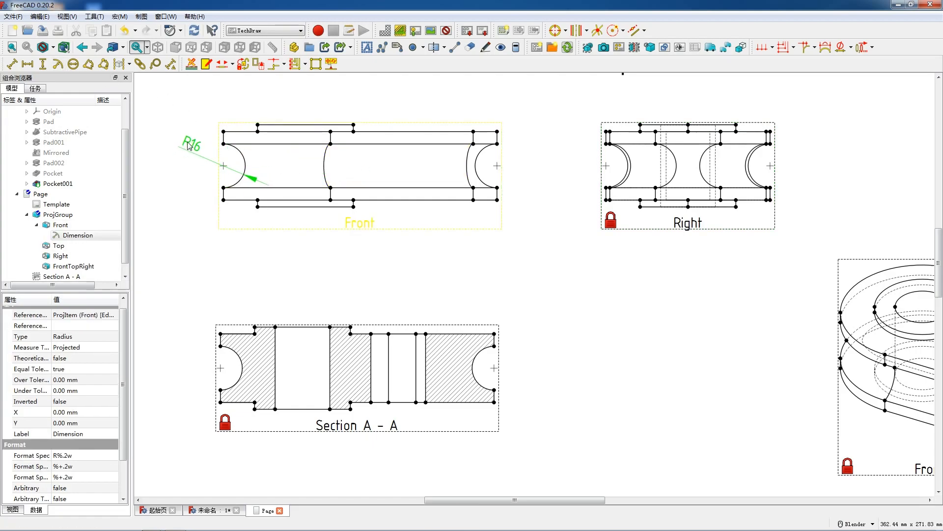
Add a vertical dimension to the short edge below the Front view's left groove and place it outside the left side.
{"action": "left_click", "coordinate": [225, 198]}
{"action": "left_click", "coordinate": [225, 198]}
{"action": "key", "text": "shift+v"}
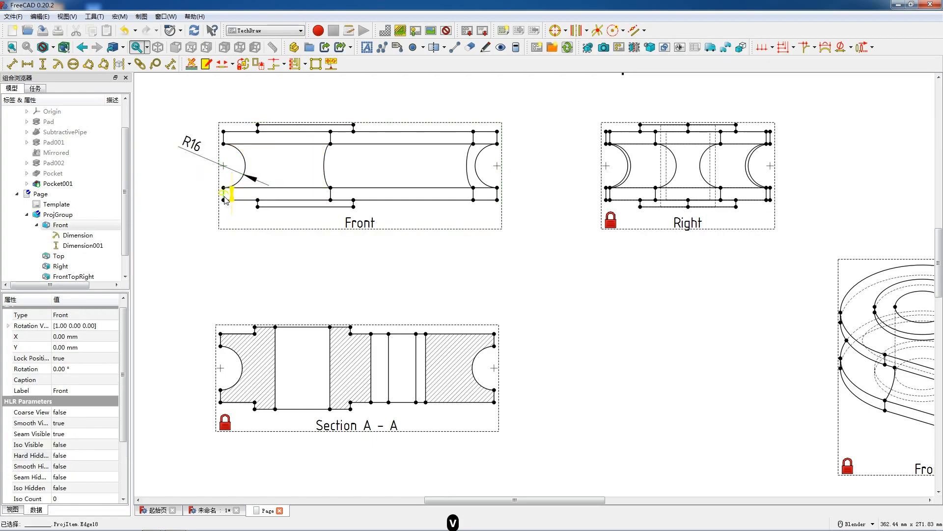
{"action": "left_click_drag", "start_coordinate": [225, 198], "coordinate": [206, 196]}
Add a vertical dimension for the Front view's overall height across both bosses and place it to the right of the view.
{"action": "left_click", "coordinate": [258, 207]}
{"action": "left_click", "coordinate": [257, 207]}
{"action": "left_click", "coordinate": [257, 124], "text": "ctrl"}
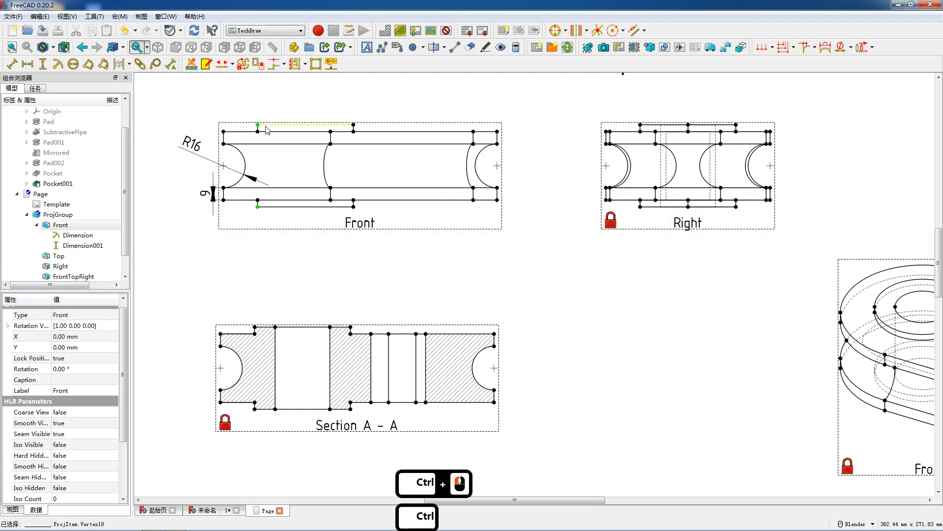
{"action": "key", "text": "v"}
{"action": "left_click_drag", "start_coordinate": [255, 171], "coordinate": [178, 163]}
{"action": "left_click", "coordinate": [212, 155]}
{"action": "left_click", "coordinate": [167, 164]}
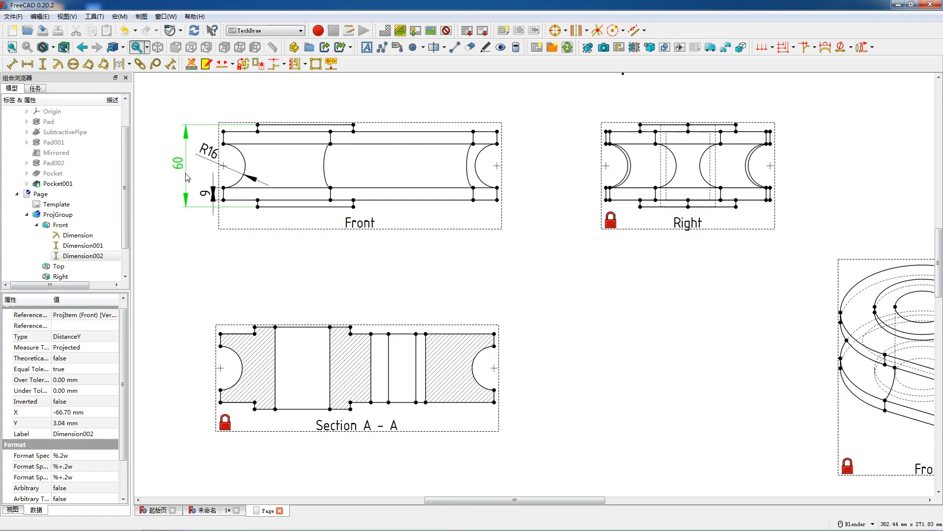
{"action": "left_click_drag", "start_coordinate": [185, 175], "coordinate": [536, 177]}
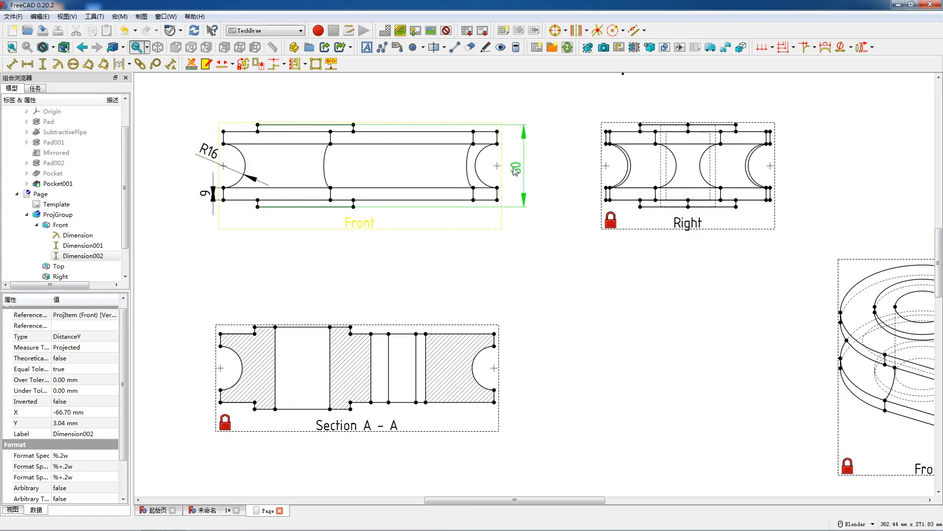
{"action": "left_click_drag", "start_coordinate": [524, 167], "coordinate": [525, 166]}
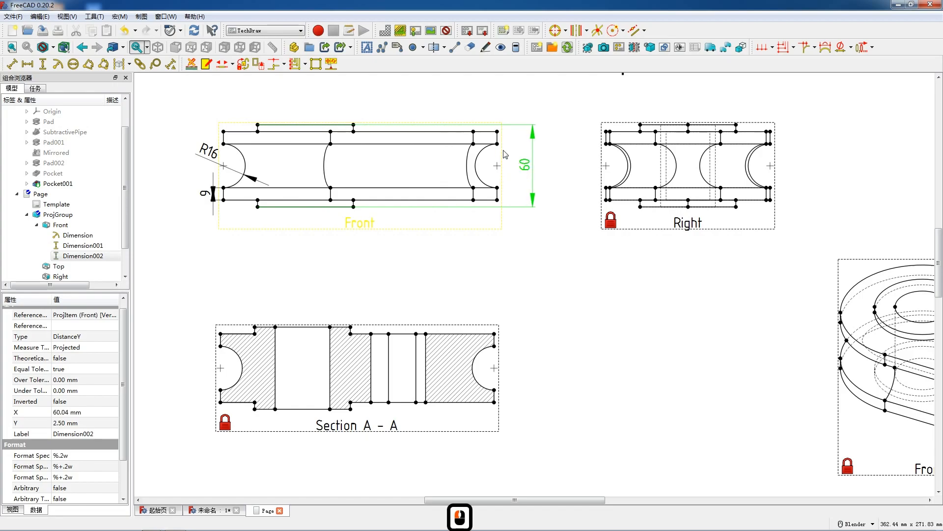
Dimension the body height at the Front view's right end, placing it between the view and the overall height dimension.
{"action": "left_click", "coordinate": [497, 132]}
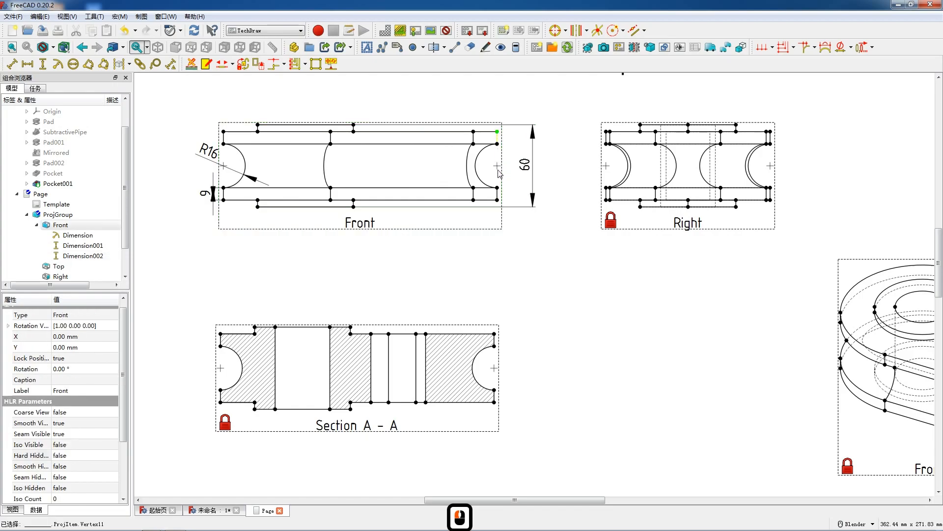
{"action": "left_click", "coordinate": [498, 200], "text": "ctrl"}
{"action": "key", "text": "shift+v"}
{"action": "left_click_drag", "start_coordinate": [500, 163], "coordinate": [511, 164]}
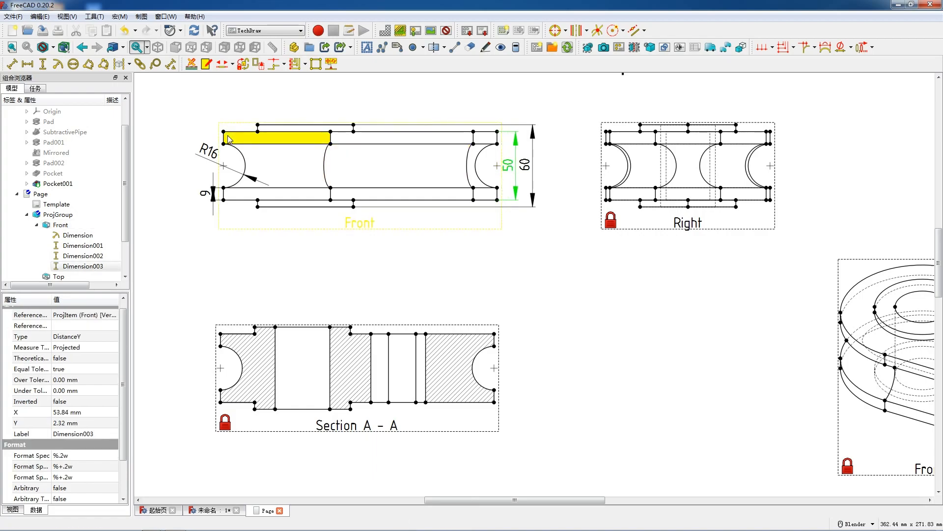
Add a vertical dimension for the lower boss height in the Front view and place it left of the boss.
{"action": "left_click", "coordinate": [261, 206]}
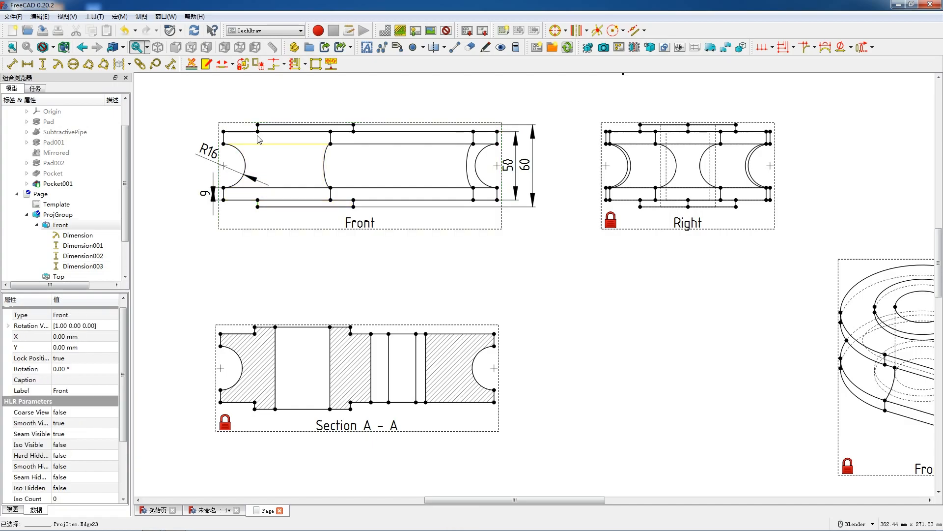
{"action": "left_click", "coordinate": [281, 199], "text": "shift"}
{"action": "key", "text": "v"}
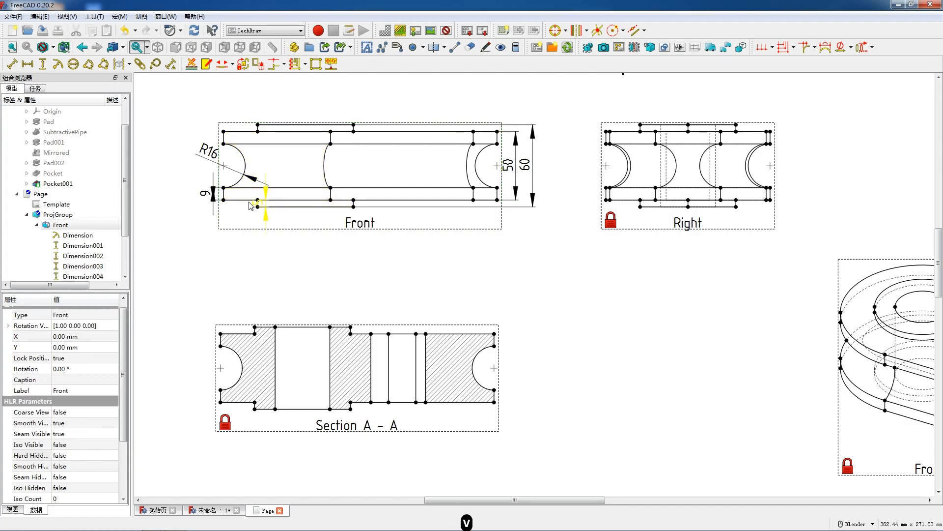
{"action": "left_click_drag", "start_coordinate": [256, 205], "coordinate": [245, 209]}
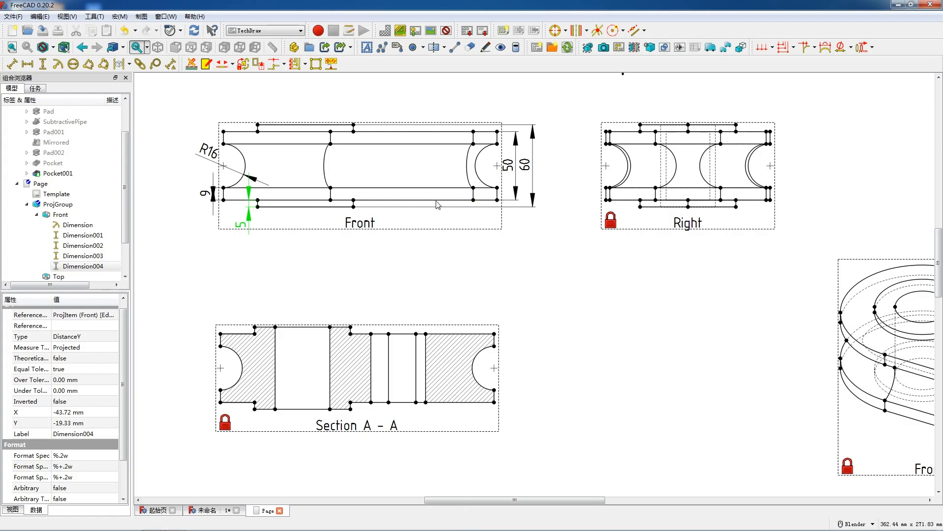
{"action": "left_click", "coordinate": [514, 224]}
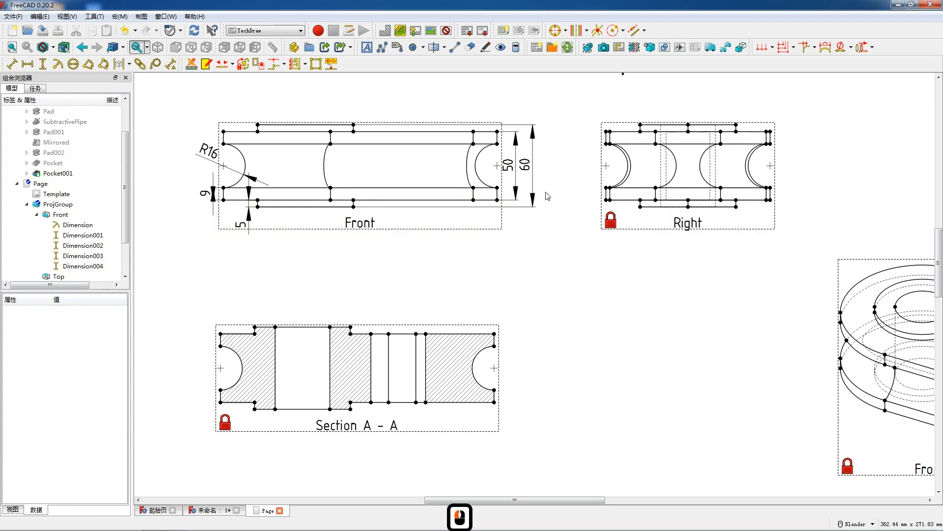
Insert a text annotation on the page and set the Front view's Hard Hidden property to true.
{"action": "left_click", "coordinate": [368, 49]}
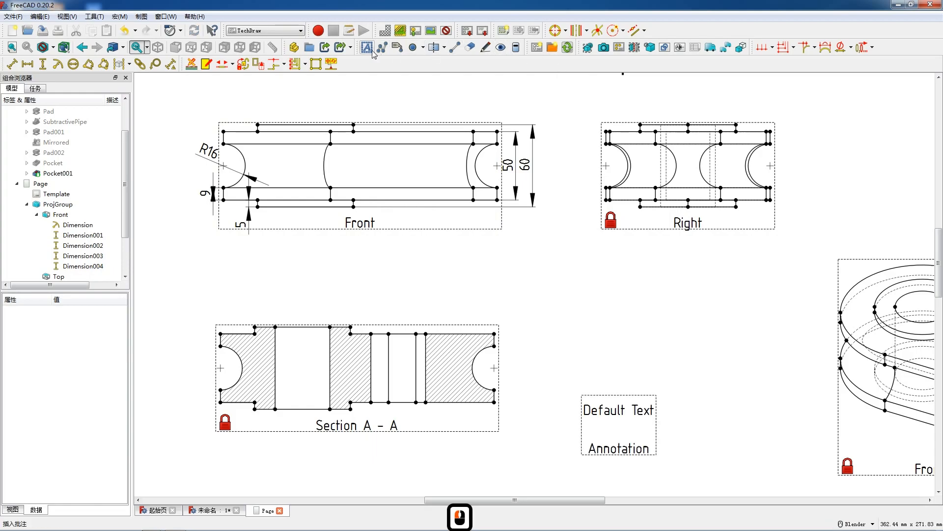
{"action": "left_click", "coordinate": [349, 231]}
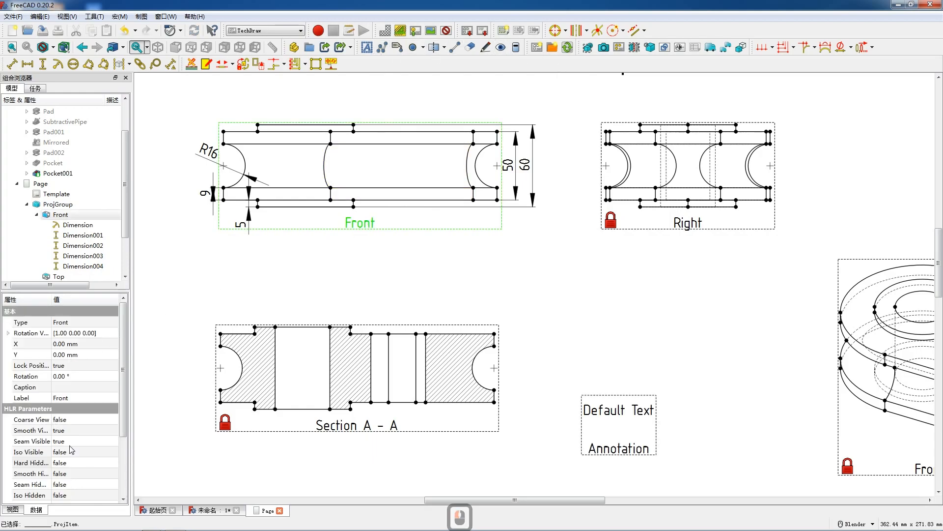
{"action": "double_click", "coordinate": [70, 464]}
{"action": "left_click", "coordinate": [69, 473]}
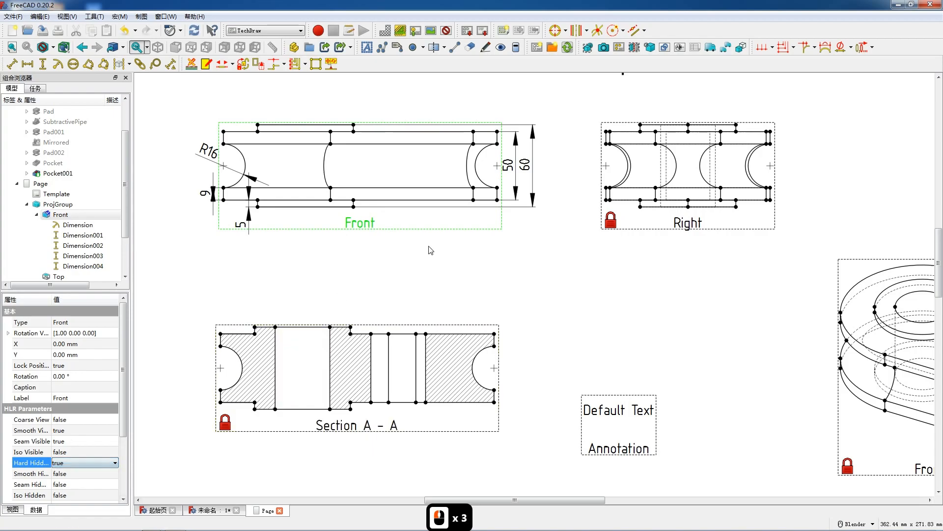
{"action": "left_click", "coordinate": [497, 258]}
Add a vertical centerline midway between the two hidden edges of the round hole in the Front view.
{"action": "scroll", "coordinate": [349, 152], "scroll_direction": "up", "scroll_amount": 2}
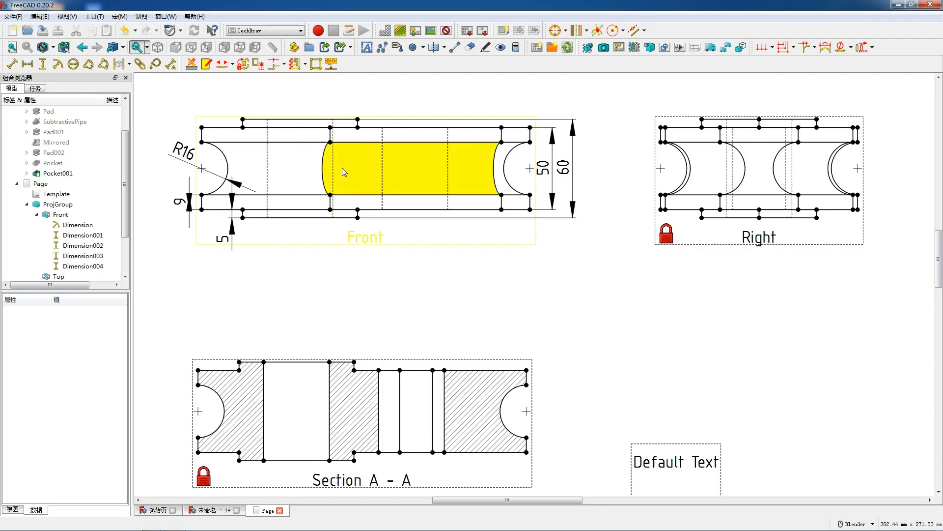
{"action": "left_click", "coordinate": [333, 160]}
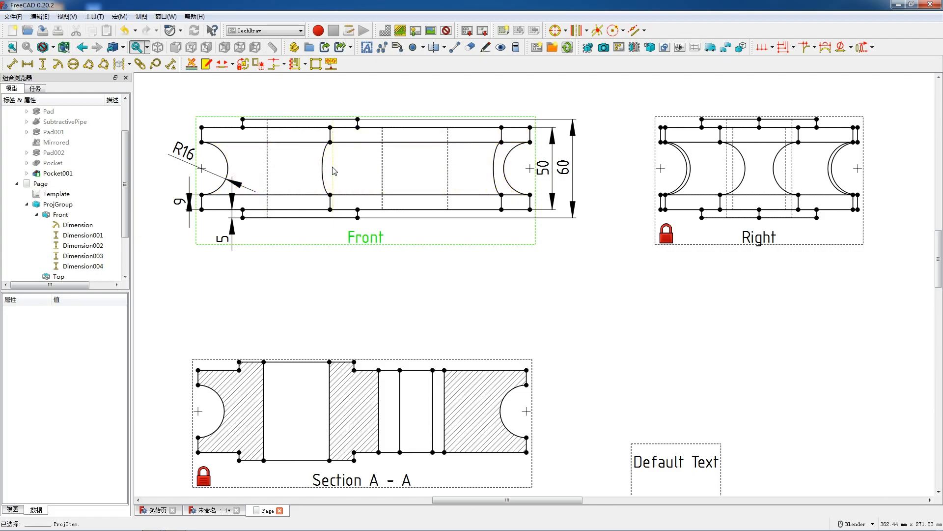
{"action": "left_click", "coordinate": [268, 178], "text": "ctrl"}
{"action": "left_click", "coordinate": [444, 48]}
{"action": "left_click", "coordinate": [472, 74]}
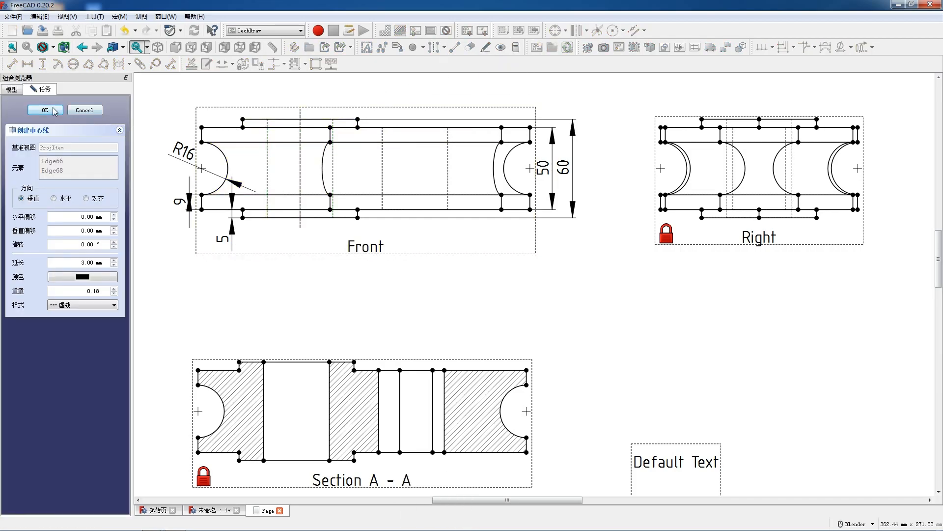
{"action": "left_click", "coordinate": [53, 110]}
Try a horizontal dimension from the hole's centerline to the short vertical edge near the Front view's narrow end, and delete it.
{"action": "left_click", "coordinate": [301, 179]}
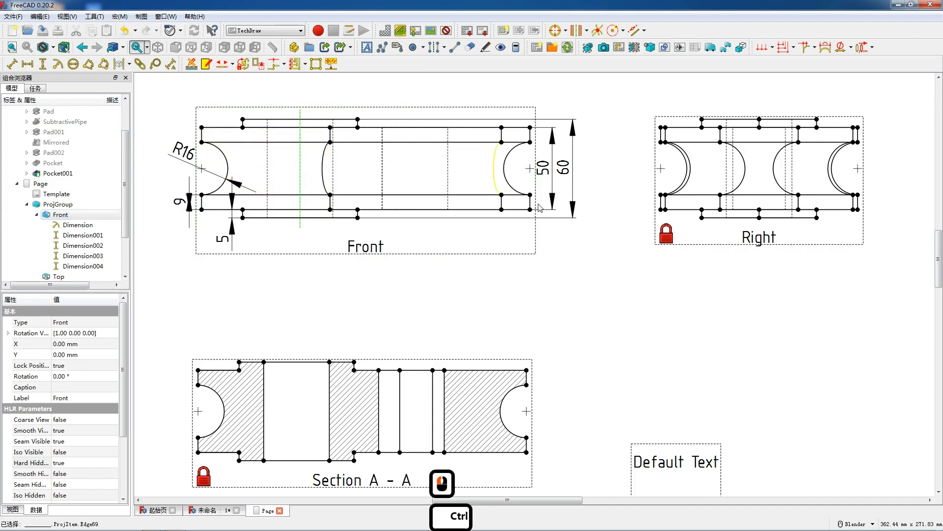
{"action": "left_click", "coordinate": [508, 210], "text": "ctrl"}
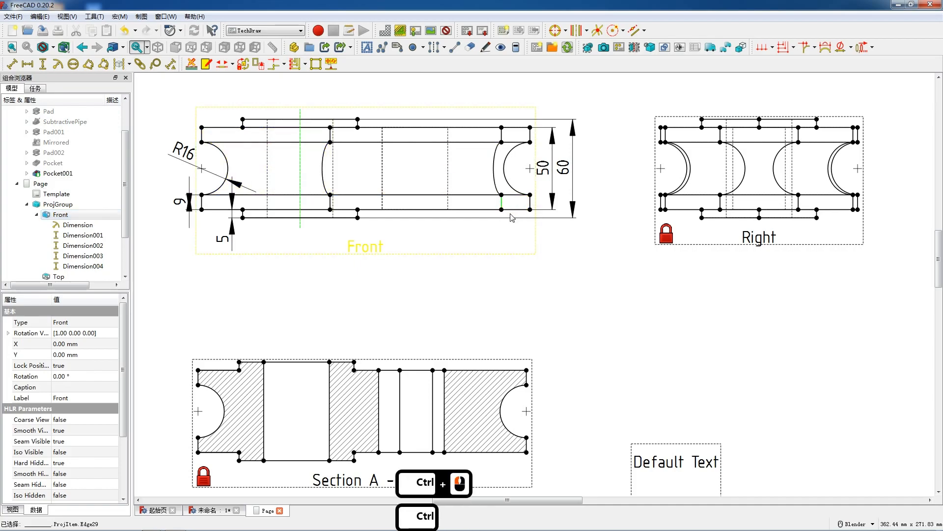
{"action": "key", "text": "h"}
{"action": "left_click", "coordinate": [411, 197]}
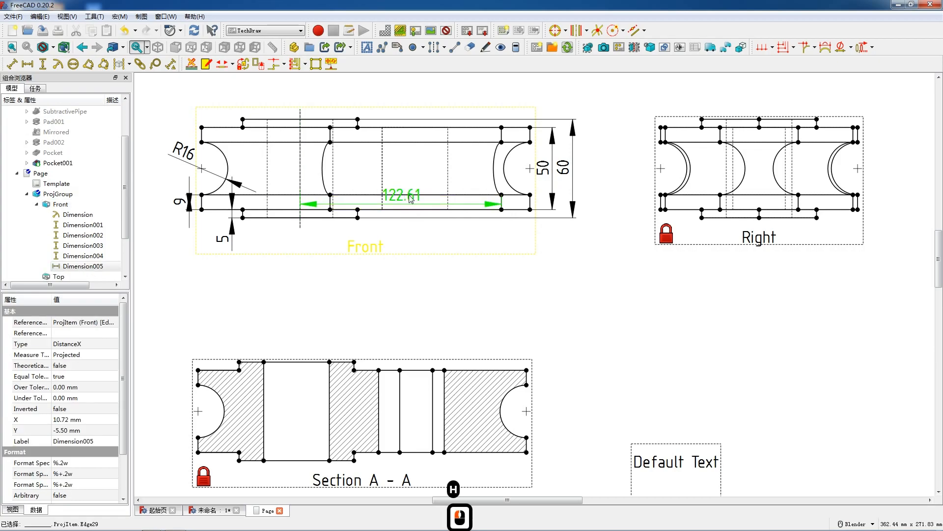
{"action": "key", "text": "Delete"}
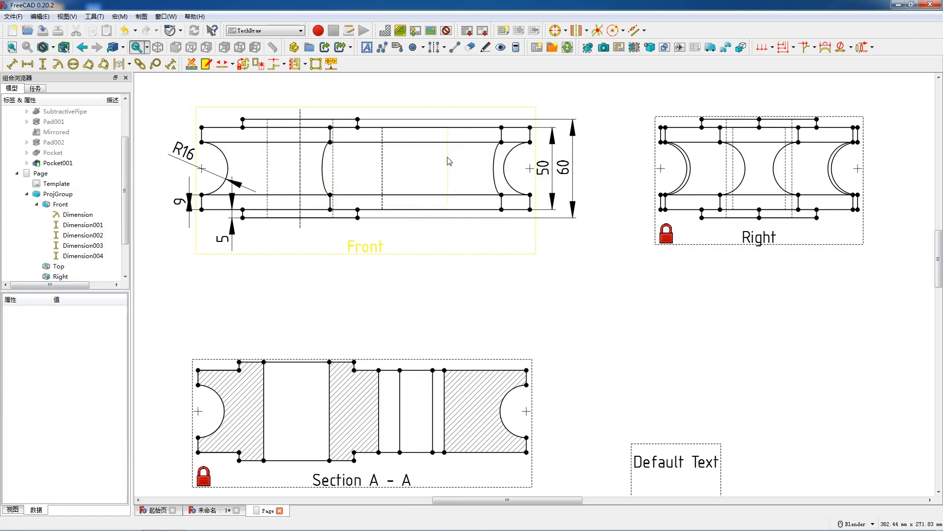
{"action": "scroll", "coordinate": [383, 218], "scroll_direction": "down", "scroll_amount": 2}
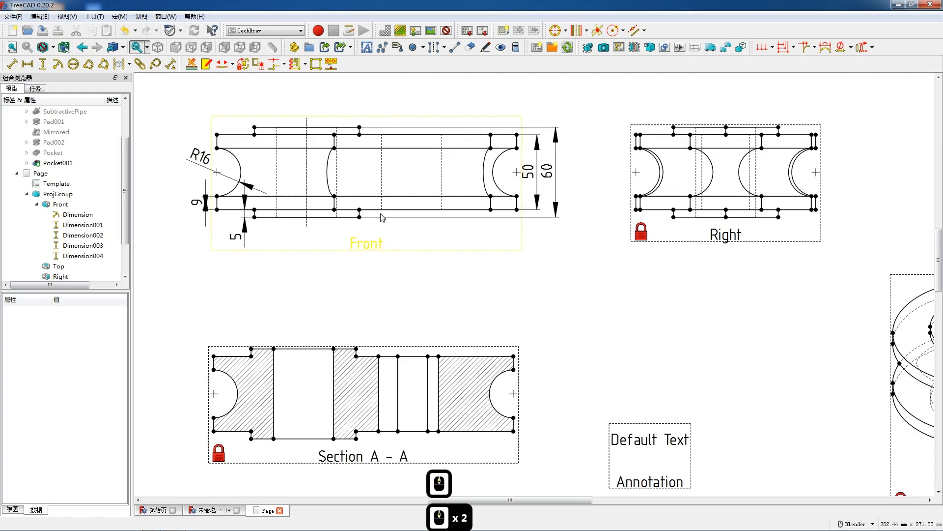
Add a horizontal dimension for the upper boss's width in the Front view and place it above the view.
{"action": "scroll", "coordinate": [312, 169], "scroll_direction": "up", "scroll_amount": 2}
{"action": "left_click", "coordinate": [362, 119]}
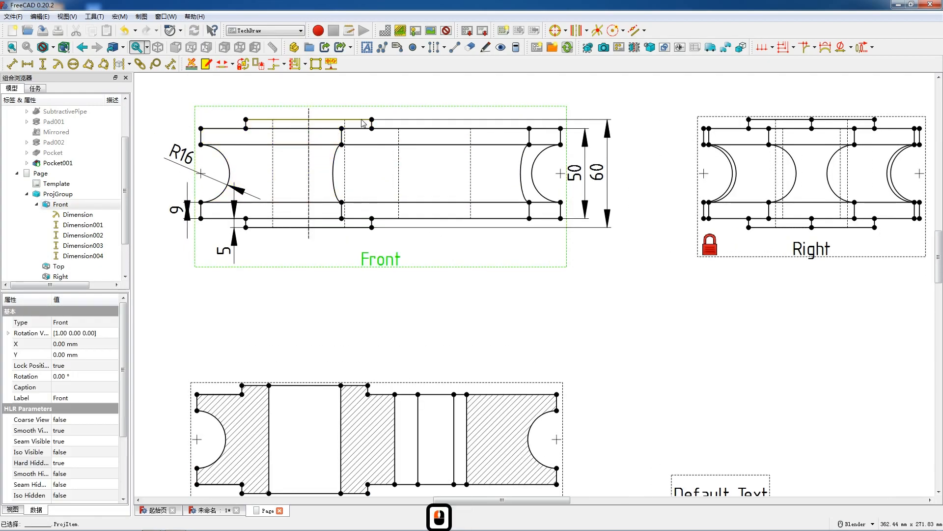
{"action": "key", "text": "shift+h"}
{"action": "left_click_drag", "start_coordinate": [317, 119], "coordinate": [318, 76]}
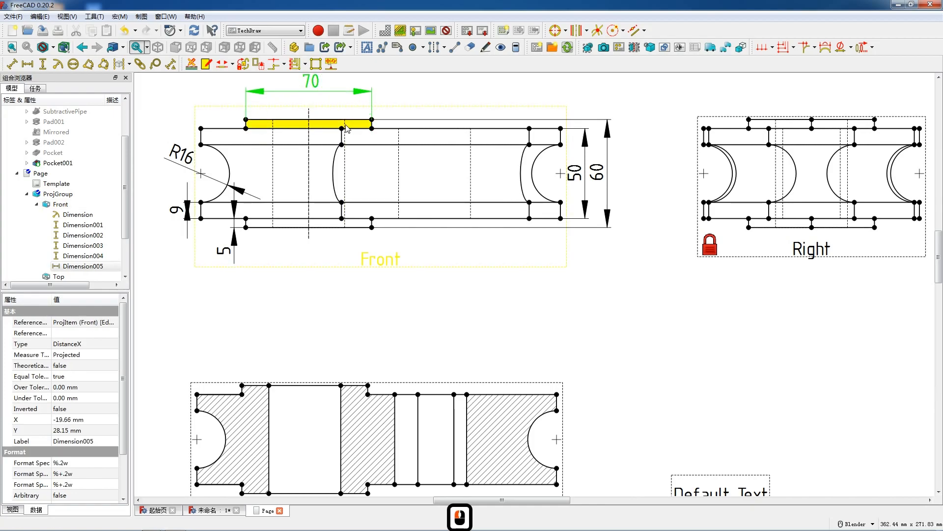
Dimension the round hole's width between its hidden edges in the Front view, placing it just below the boss width dimension.
{"action": "left_click", "coordinate": [345, 125]}
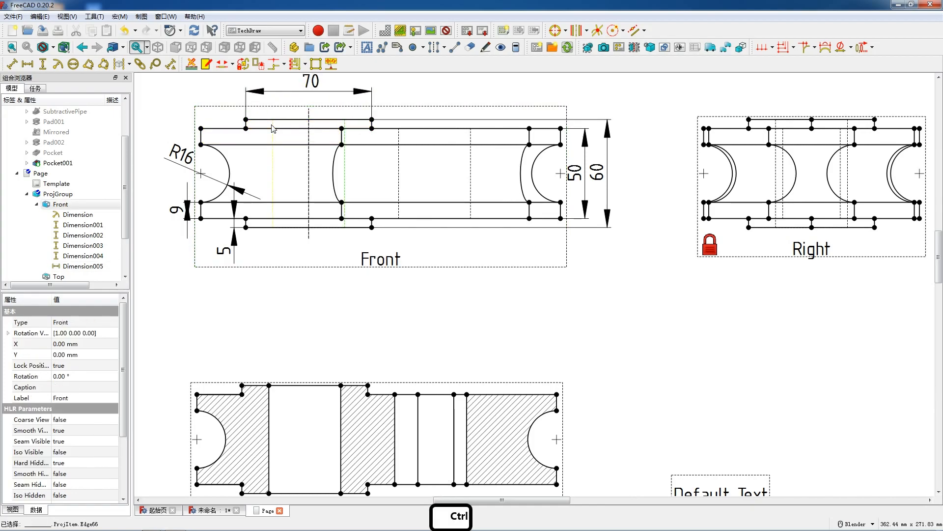
{"action": "left_click", "coordinate": [273, 126], "text": "ctrl"}
{"action": "key", "text": "shift+h"}
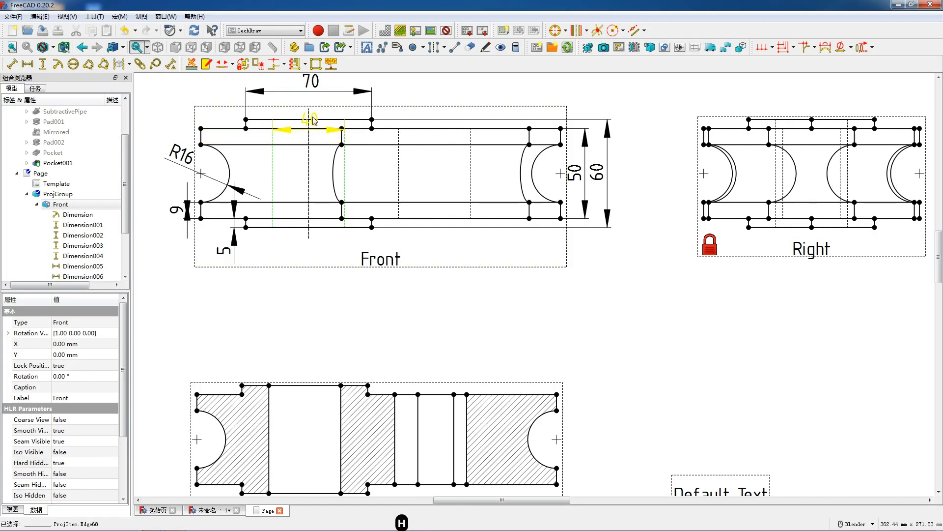
{"action": "left_click_drag", "start_coordinate": [313, 120], "coordinate": [316, 103]}
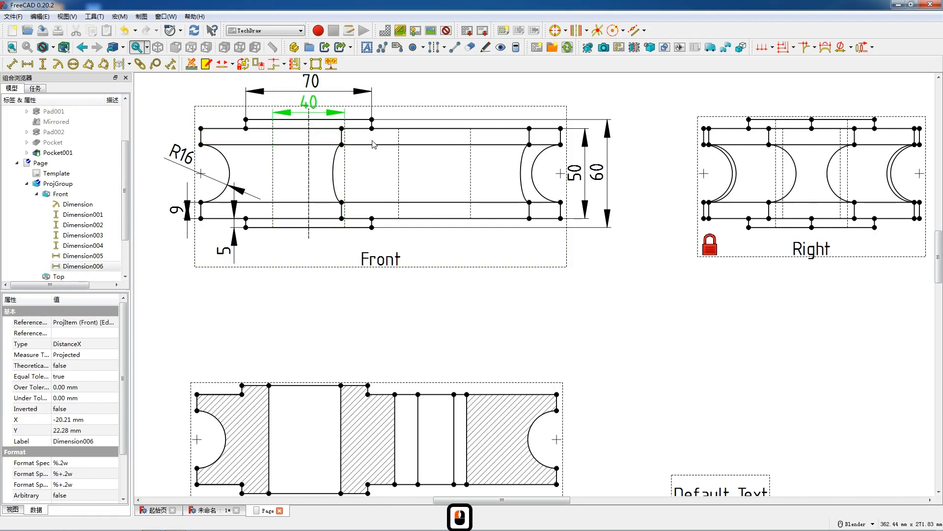
Add a radius dimension to the groove arc at the left end of section A-A and place its text outside the body.
{"action": "scroll", "coordinate": [344, 146], "scroll_direction": "down", "scroll_amount": 2}
{"action": "scroll", "coordinate": [480, 239], "scroll_direction": "up", "scroll_amount": 2}
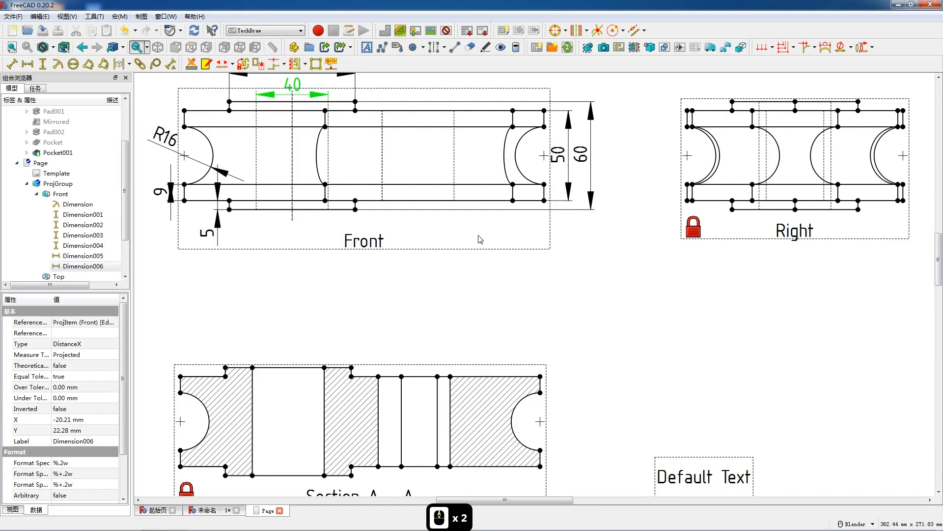
{"action": "key", "text": "shift"}
{"action": "scroll", "coordinate": [481, 239], "scroll_direction": "down", "scroll_amount": 7}
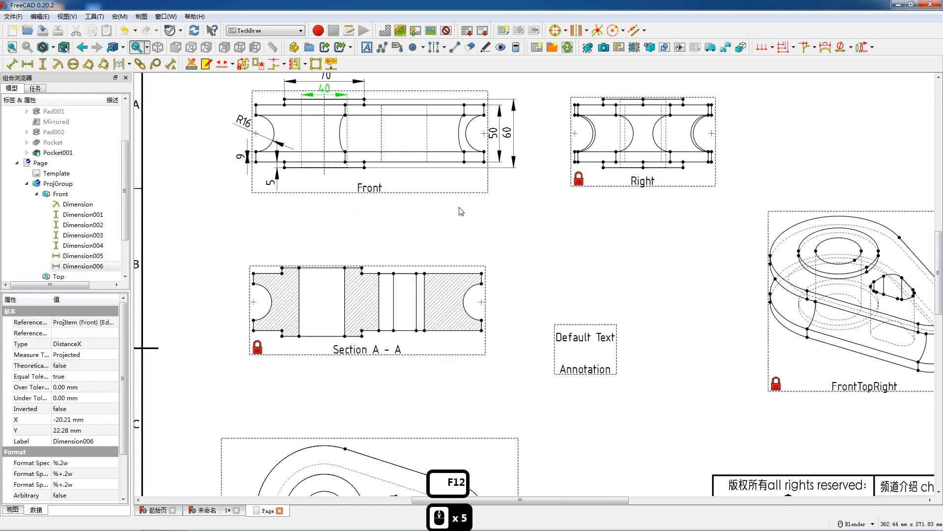
{"action": "scroll", "coordinate": [356, 337], "scroll_direction": "up", "scroll_amount": 3}
{"action": "scroll", "coordinate": [356, 337], "scroll_direction": "up", "scroll_amount": 7}
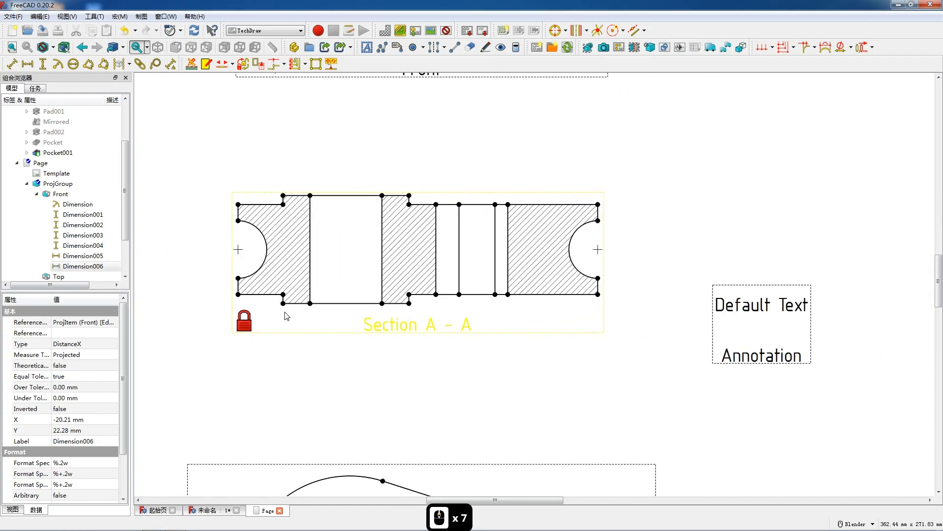
{"action": "left_click", "coordinate": [256, 255]}
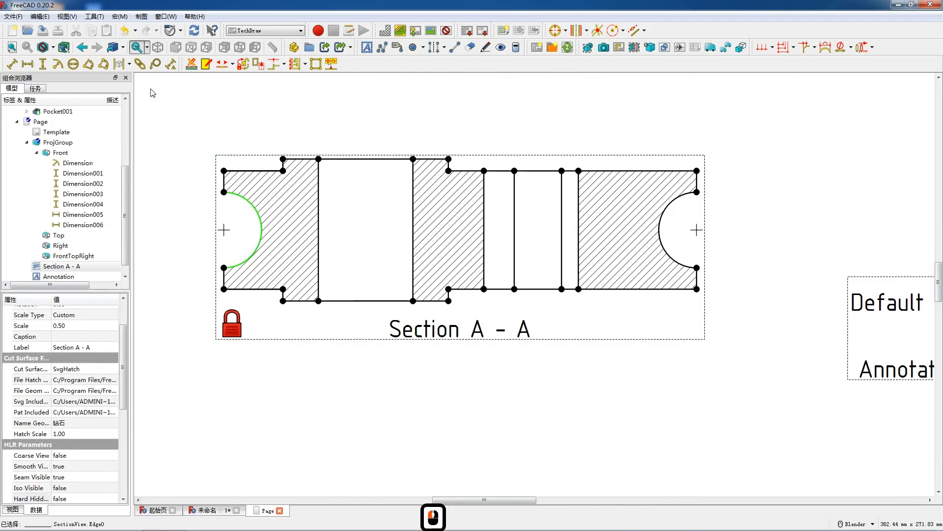
{"action": "left_click", "coordinate": [59, 65]}
{"action": "left_click_drag", "start_coordinate": [474, 242], "coordinate": [204, 212]}
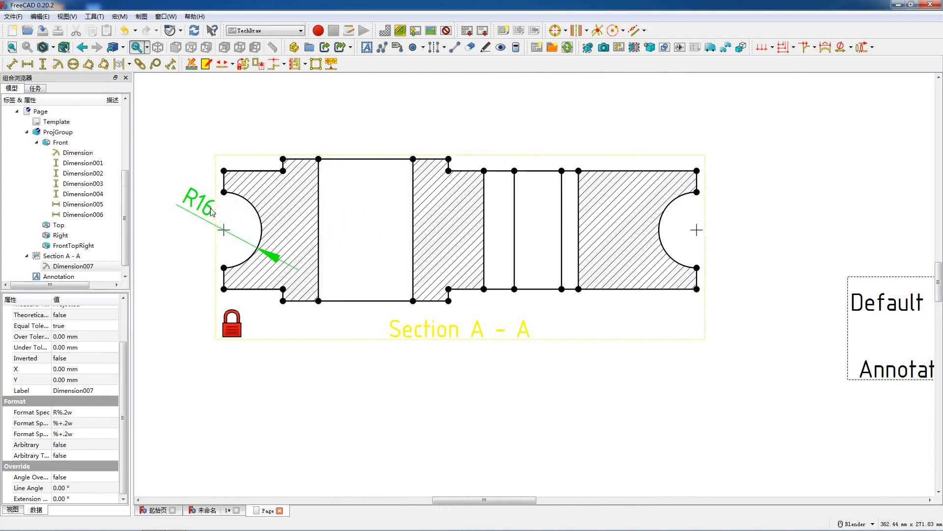
Add a vertical dimension for the lower boss height in section A-A and place it left of the section.
{"action": "left_click", "coordinate": [283, 297]}
{"action": "key", "text": "shift+v"}
{"action": "left_click_drag", "start_coordinate": [283, 297], "coordinate": [194, 295]}
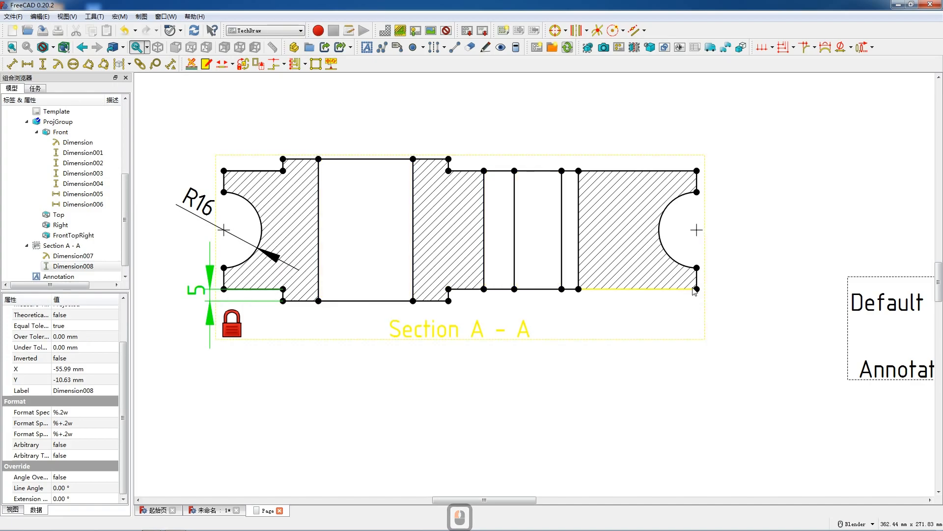
Dimension the lower boss's width between its two outer corners in section A-A, placing it below the section.
{"action": "left_click", "coordinate": [451, 305]}
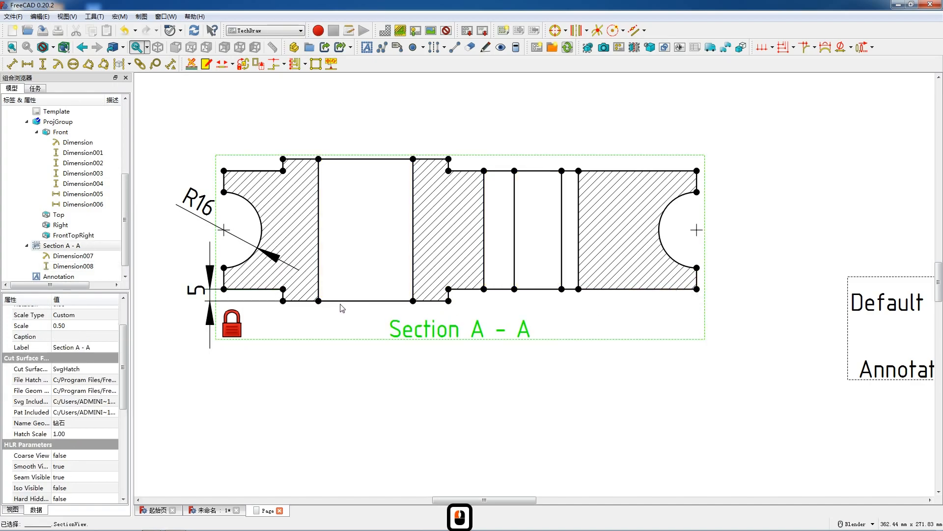
{"action": "left_click", "coordinate": [283, 301], "text": "ctrl"}
{"action": "key", "text": "h"}
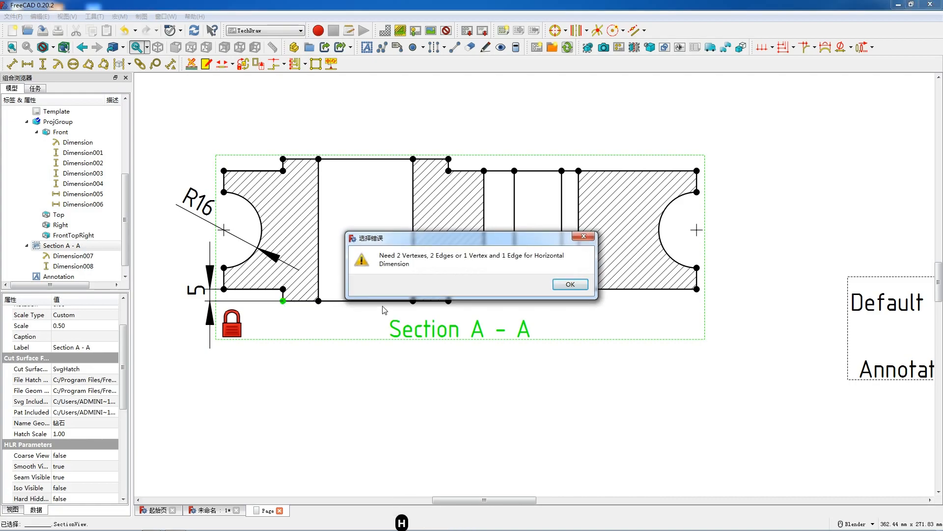
{"action": "left_click", "coordinate": [570, 285]}
{"action": "left_click", "coordinate": [450, 303], "text": "ctrl"}
{"action": "left_click", "coordinate": [449, 302], "text": "ctrl"}
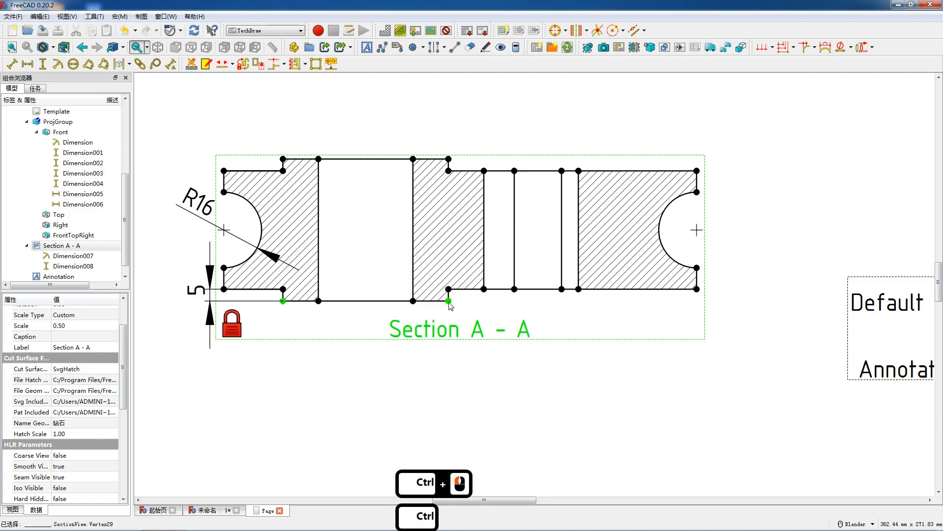
{"action": "key", "text": "h"}
{"action": "left_click_drag", "start_coordinate": [368, 313], "coordinate": [365, 342]}
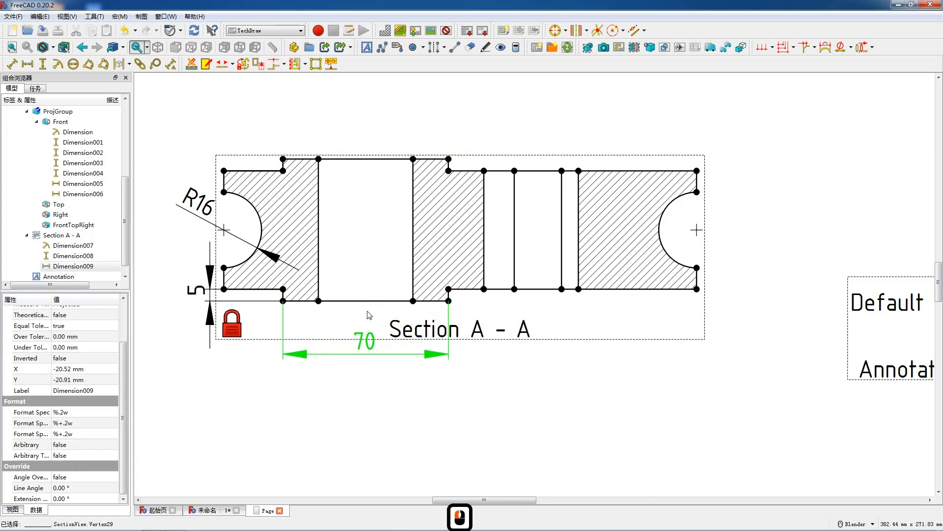
Dimension the bore in section A-A, with its width above the boss width dimension and its full height inside the bore.
{"action": "left_click", "coordinate": [364, 301]}
{"action": "key", "text": "h"}
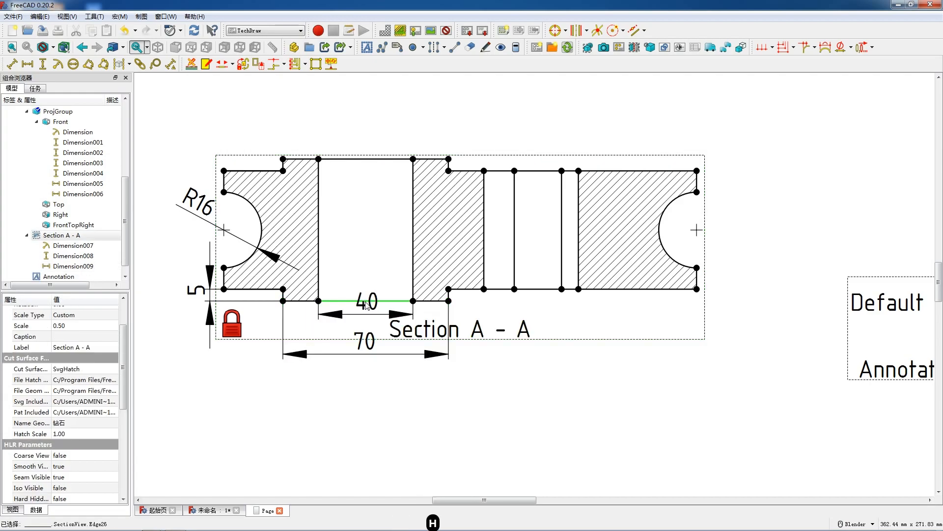
{"action": "left_click_drag", "start_coordinate": [364, 313], "coordinate": [384, 318]}
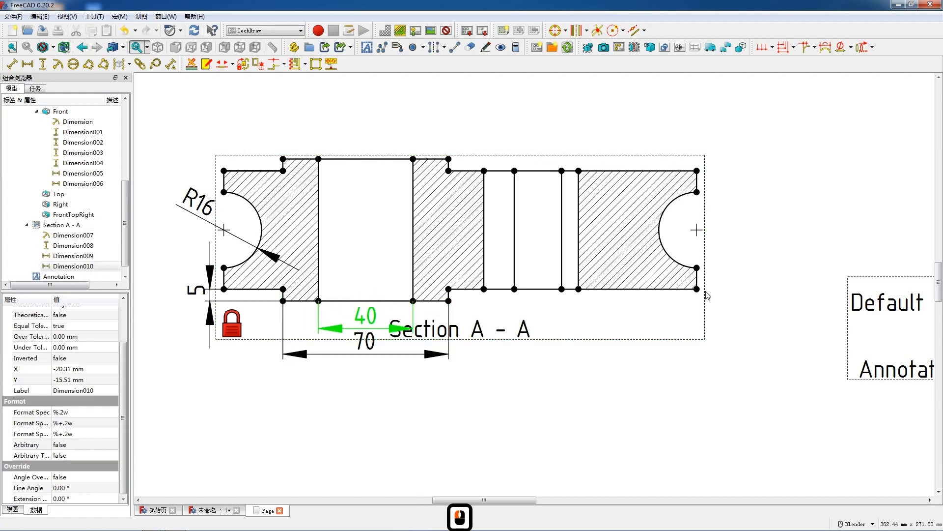
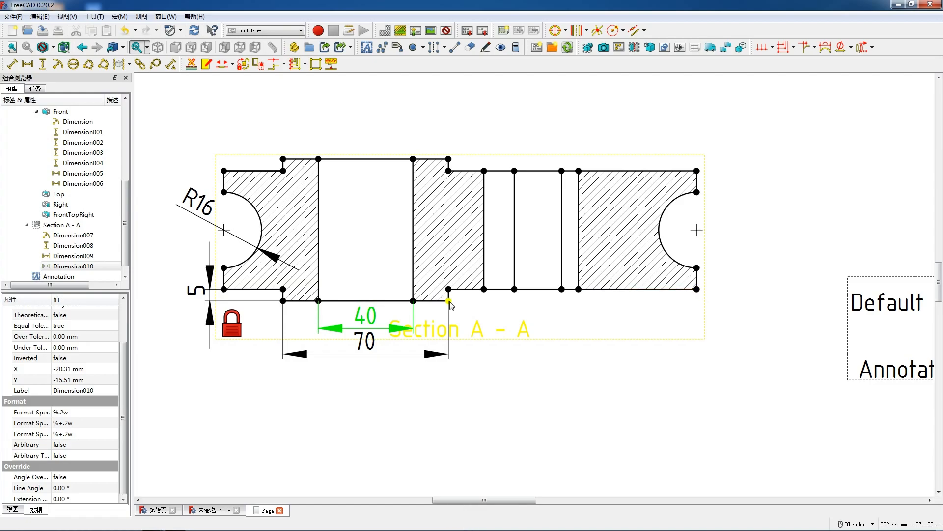
{"action": "left_click", "coordinate": [415, 278]}
{"action": "key", "text": "v"}
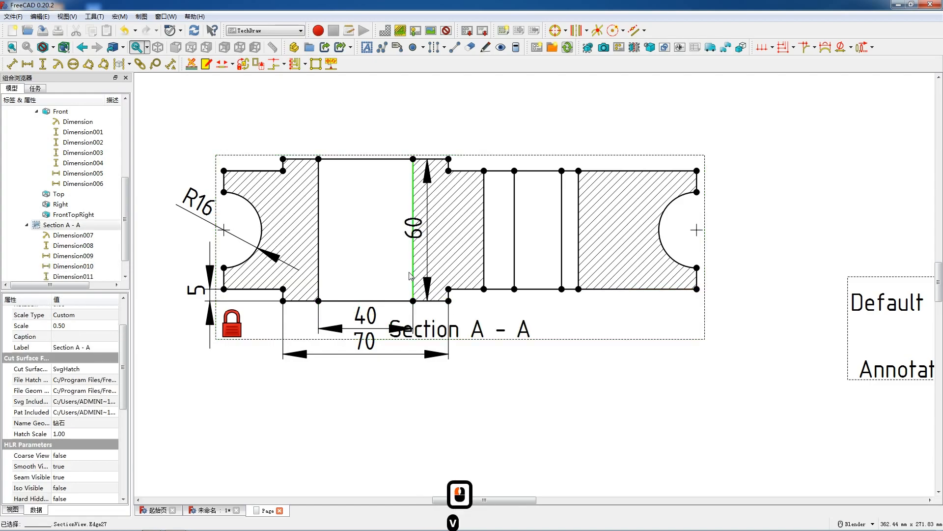
{"action": "left_click_drag", "start_coordinate": [391, 231], "coordinate": [390, 231]}
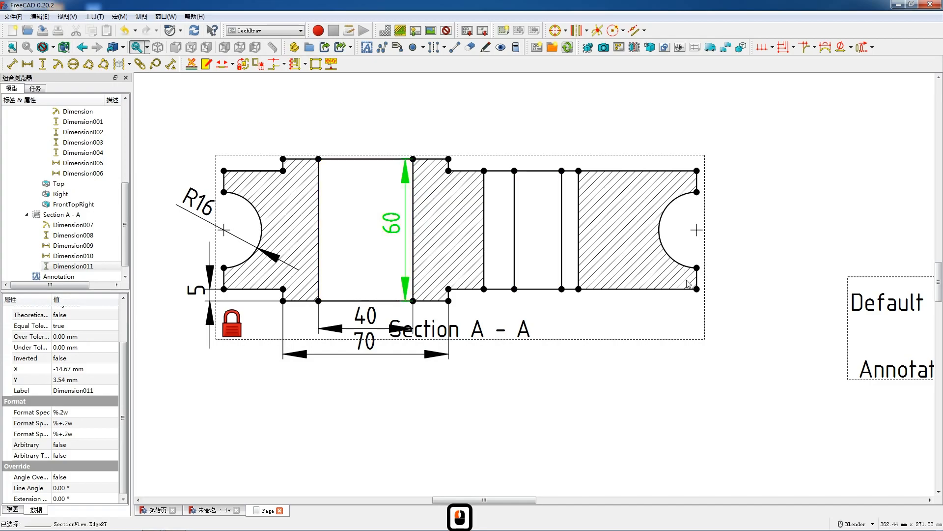
Add a vertical dimension for the body height between the right-end corners of section A-A and place it right of the section.
{"action": "left_click", "coordinate": [697, 289]}
{"action": "left_click", "coordinate": [697, 171], "text": "ctrl"}
{"action": "key", "text": "shift+v"}
{"action": "left_click_drag", "start_coordinate": [700, 226], "coordinate": [723, 224]}
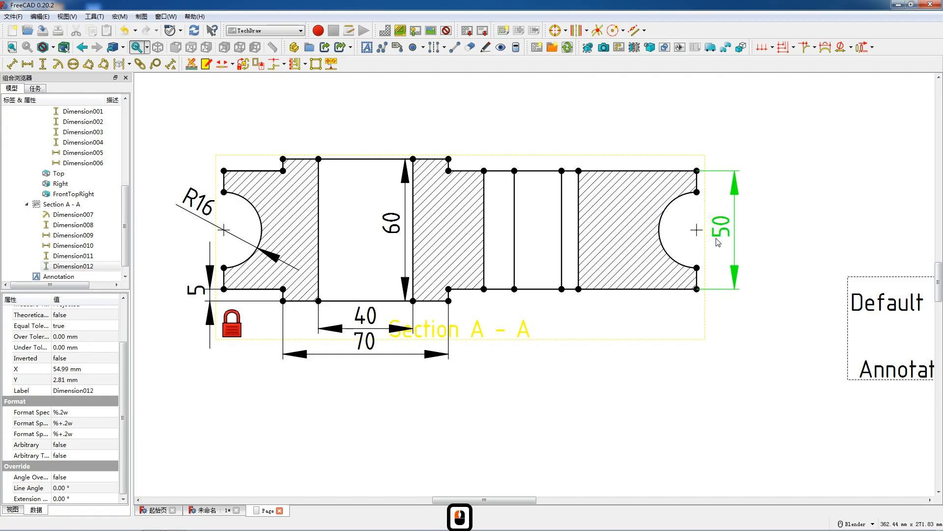
Dimension the upper flange thickness at section A-A's right end, and move the body height dimension farther out to clear it.
{"action": "left_click", "coordinate": [697, 186]}
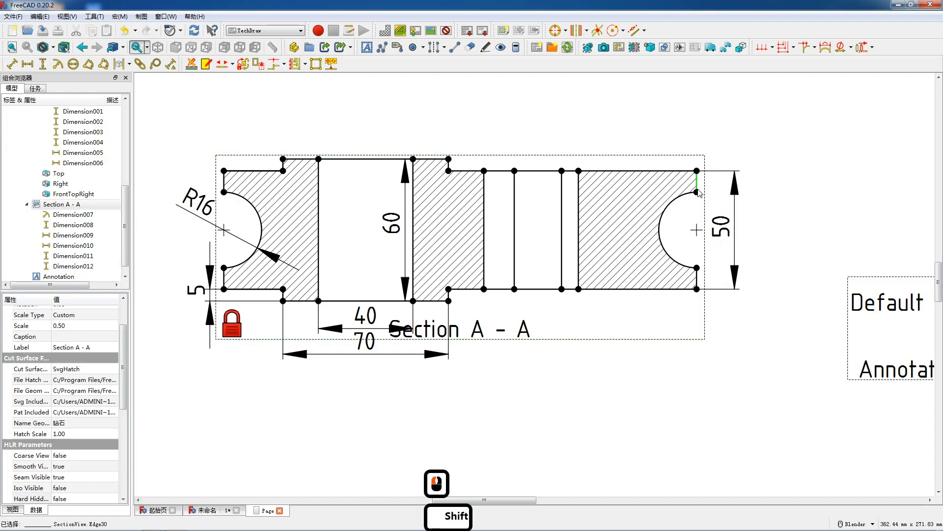
{"action": "key", "text": "shift+v"}
{"action": "left_click_drag", "start_coordinate": [698, 182], "coordinate": [710, 180]}
{"action": "left_click_drag", "start_coordinate": [727, 232], "coordinate": [744, 232]}
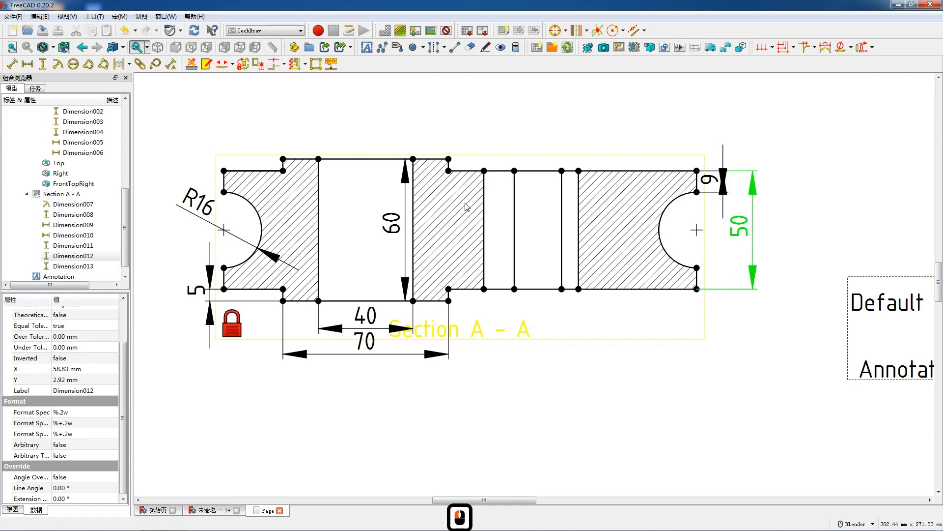
Add a radius dimension to the large outer arc of the Top view and place it outside the outline at the upper left.
{"action": "scroll", "coordinate": [492, 179], "scroll_direction": "down", "scroll_amount": 7}
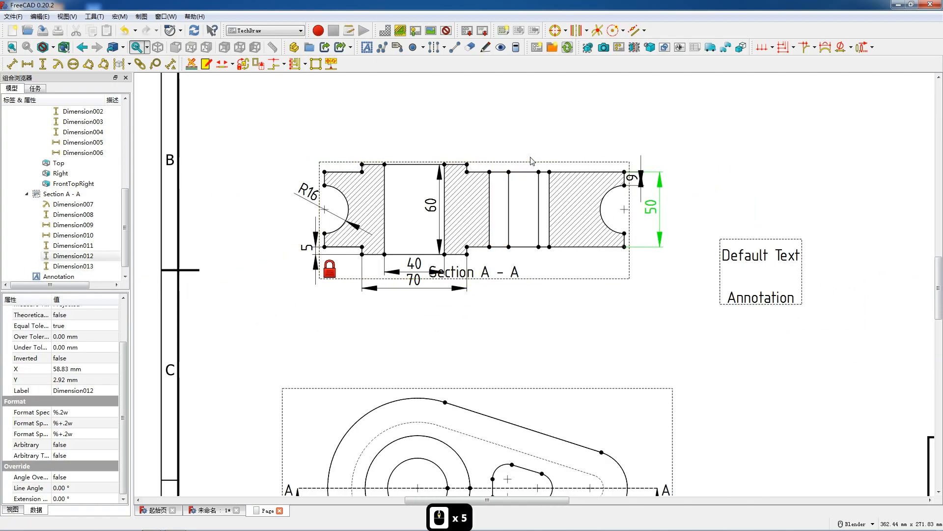
{"action": "scroll", "coordinate": [537, 178], "scroll_direction": "down", "scroll_amount": 6}
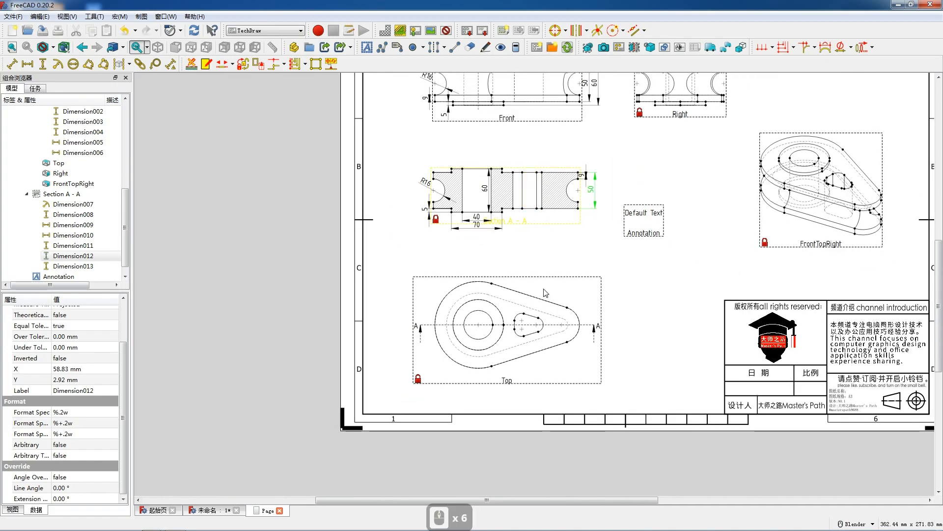
{"action": "scroll", "coordinate": [533, 343], "scroll_direction": "up", "scroll_amount": 9}
{"action": "scroll", "coordinate": [532, 343], "scroll_direction": "up", "scroll_amount": 4}
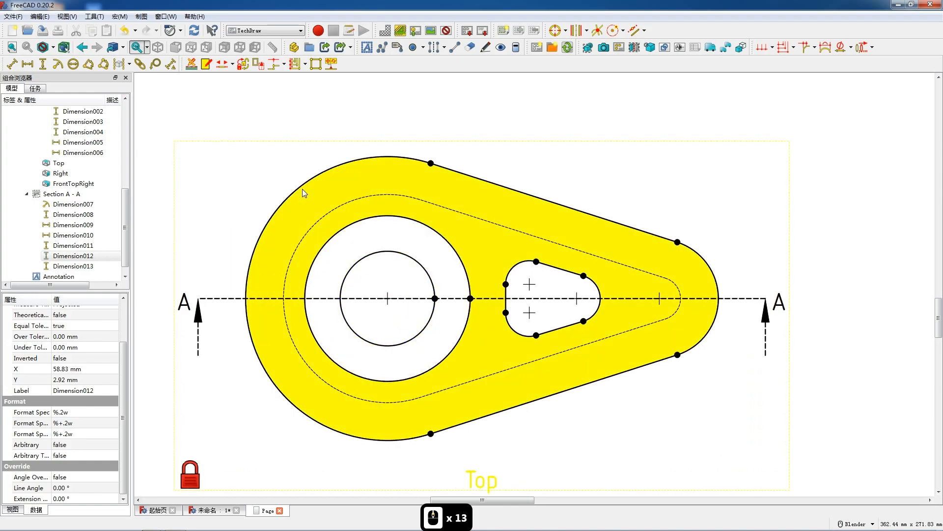
{"action": "left_click", "coordinate": [301, 189]}
{"action": "left_click", "coordinate": [58, 65]}
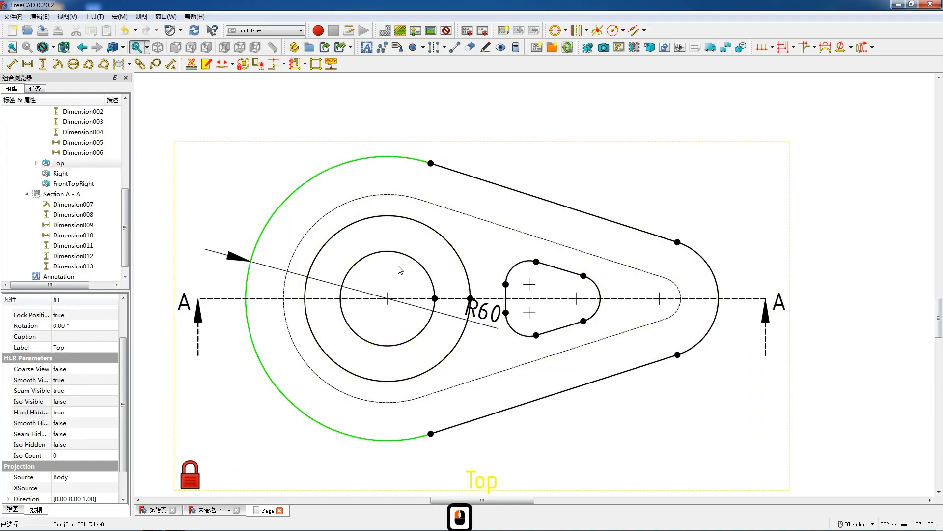
{"action": "left_click_drag", "start_coordinate": [481, 313], "coordinate": [261, 163]}
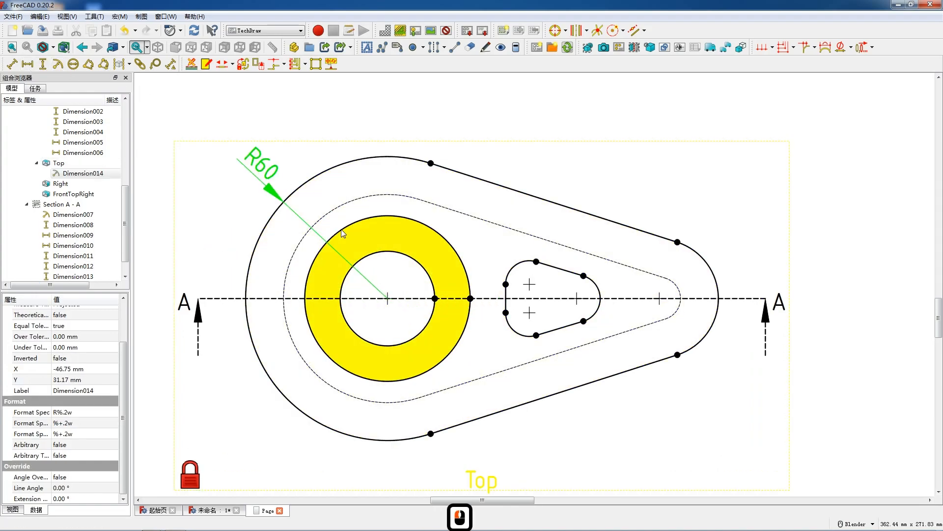
Dimension the radii of the boss circle and the bore circle in the Top view, placing both labels above the outline.
{"action": "left_click", "coordinate": [338, 229]}
{"action": "left_click", "coordinate": [58, 65]}
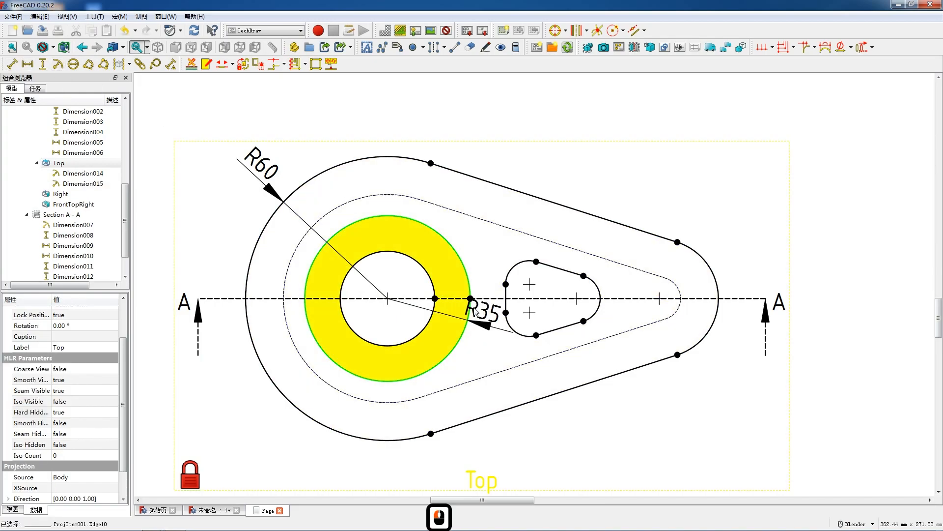
{"action": "left_click_drag", "start_coordinate": [480, 312], "coordinate": [314, 135]}
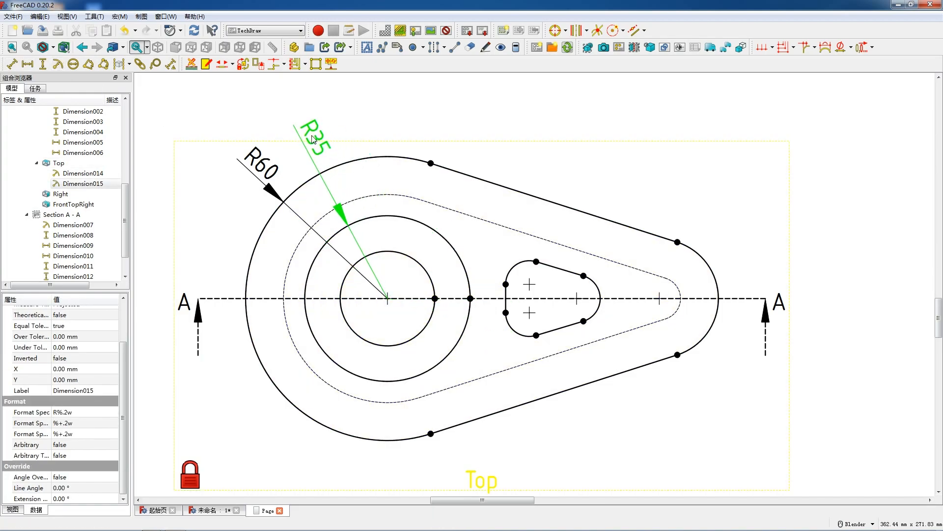
{"action": "left_click", "coordinate": [386, 252]}
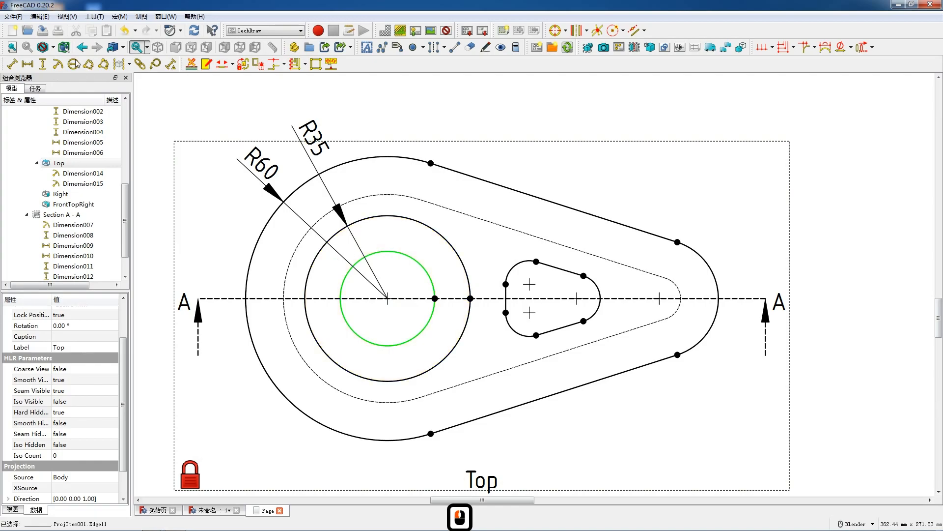
{"action": "left_click", "coordinate": [58, 65]}
{"action": "left_click_drag", "start_coordinate": [481, 312], "coordinate": [348, 136]}
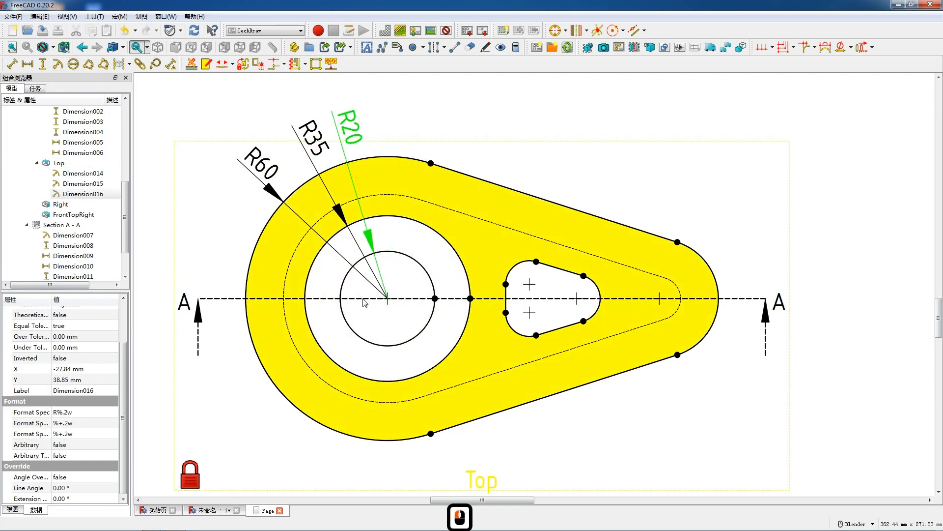
Dimension the radii of the large hidden groove arc and the body's small end arc in the Top view, placing both labels outside the outline.
{"action": "left_click", "coordinate": [298, 352]}
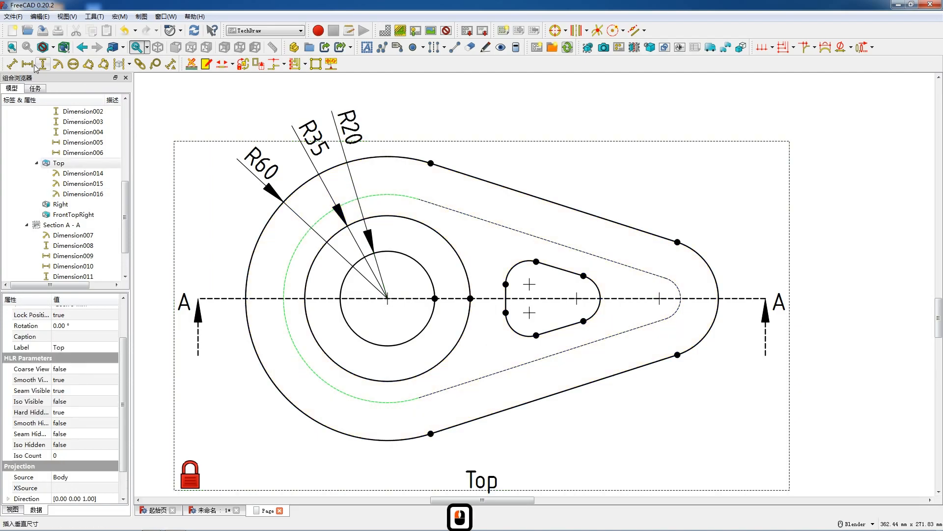
{"action": "left_click", "coordinate": [59, 66]}
{"action": "left_click_drag", "start_coordinate": [488, 313], "coordinate": [253, 413]}
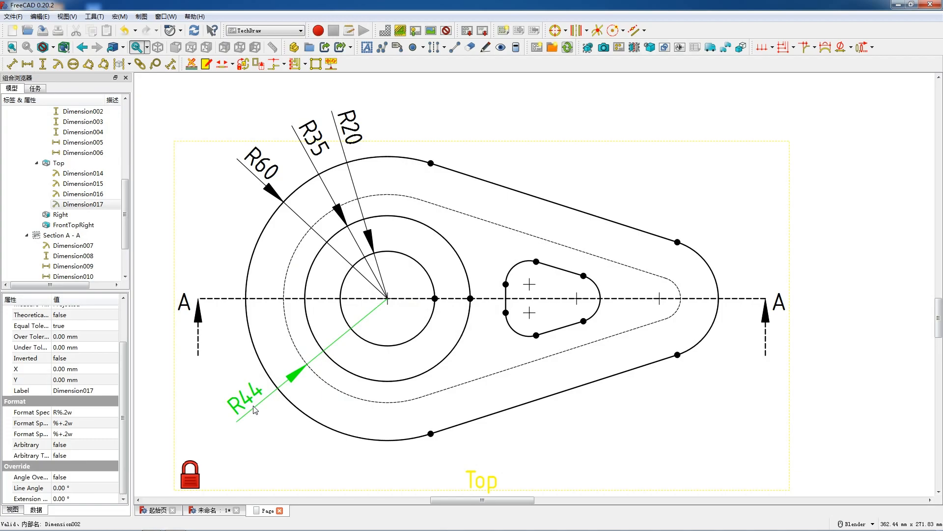
{"action": "left_click", "coordinate": [691, 253]}
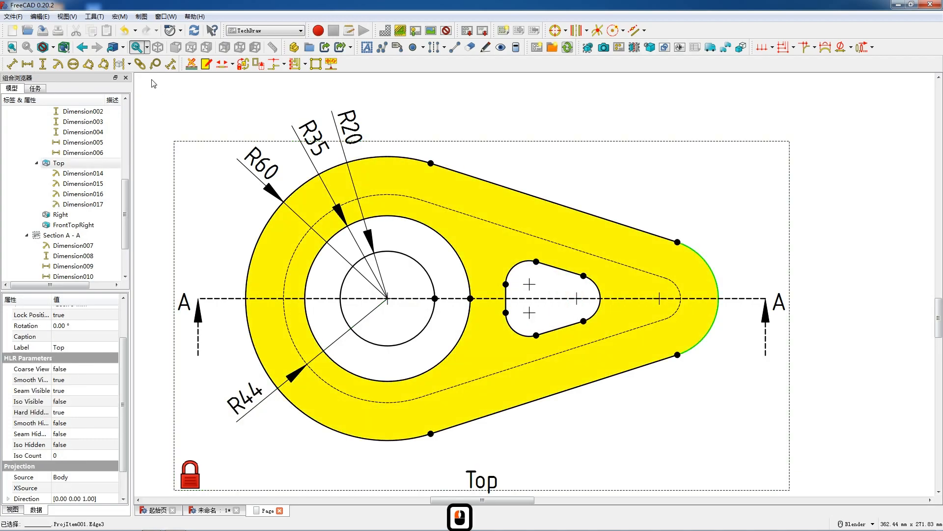
{"action": "left_click", "coordinate": [58, 65]}
{"action": "left_click_drag", "start_coordinate": [514, 312], "coordinate": [735, 225]}
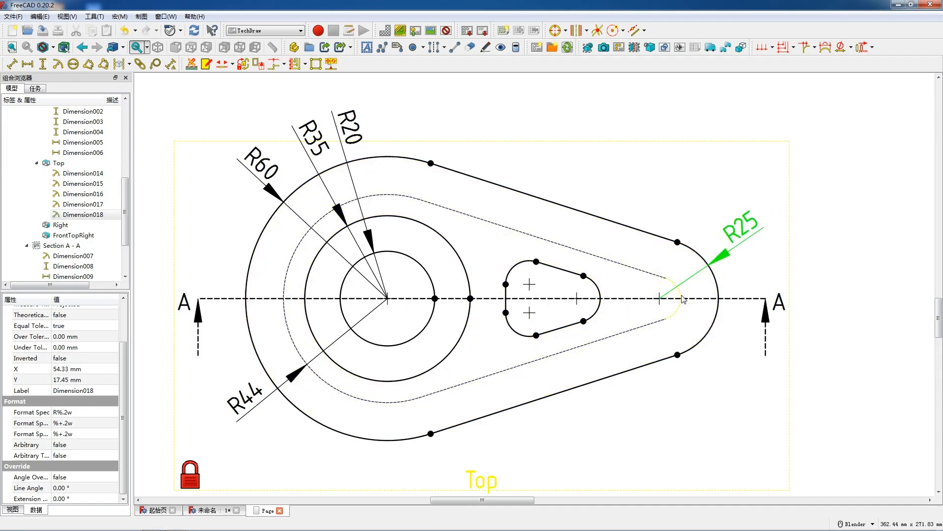
Dimension the radii of the triangular pocket's upper-left and right corner arcs in the Top view, placing both labels above the pocket.
{"action": "scroll", "coordinate": [609, 301], "scroll_direction": "up", "scroll_amount": 2}
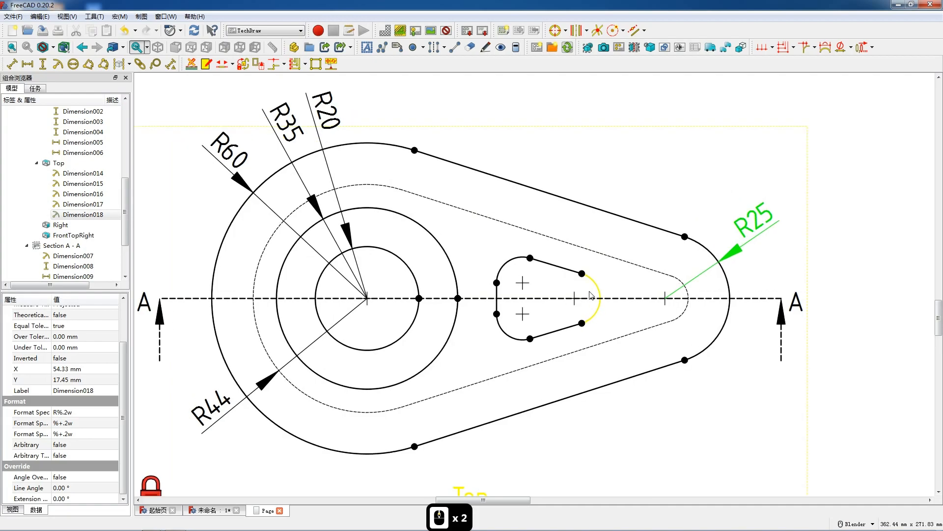
{"action": "left_click", "coordinate": [508, 260]}
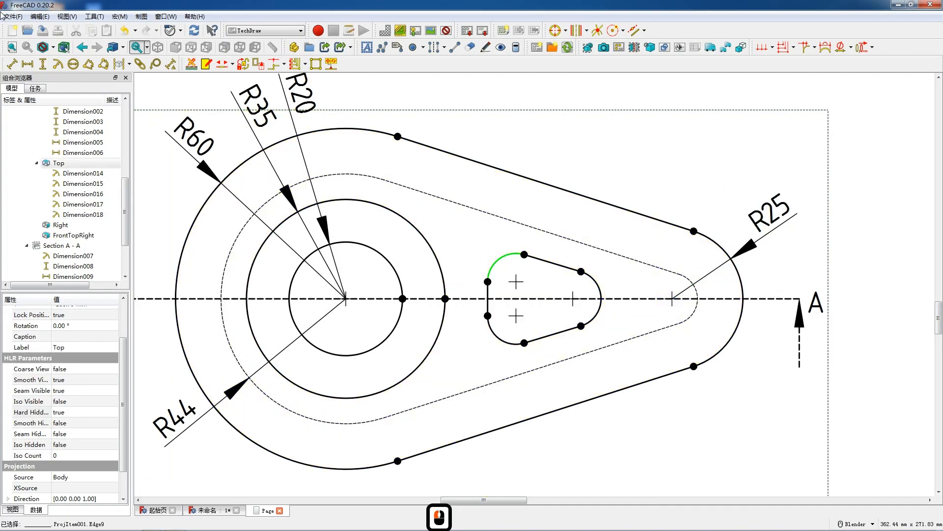
{"action": "left_click", "coordinate": [58, 63]}
{"action": "left_click_drag", "start_coordinate": [481, 304], "coordinate": [474, 193]}
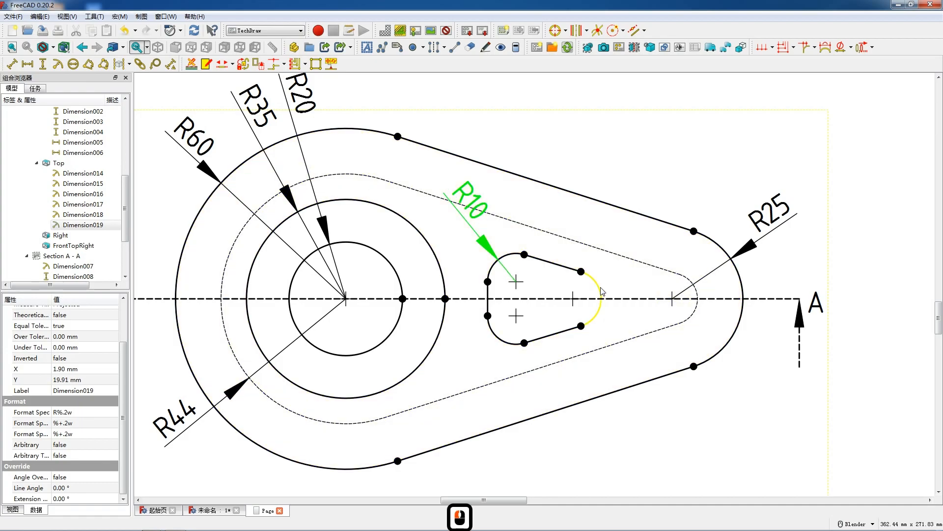
{"action": "left_click", "coordinate": [602, 294]}
{"action": "left_click", "coordinate": [55, 65]}
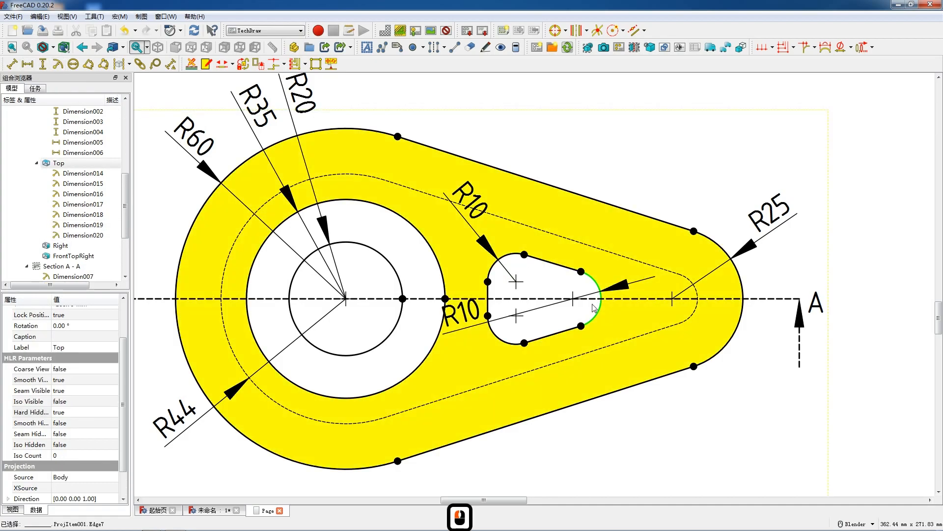
{"action": "left_click_drag", "start_coordinate": [469, 310], "coordinate": [660, 191]}
Add a horizontal dimension between the centers of the pocket's right and lower-left arcs, placing it below the body outline.
{"action": "left_click", "coordinate": [574, 299]}
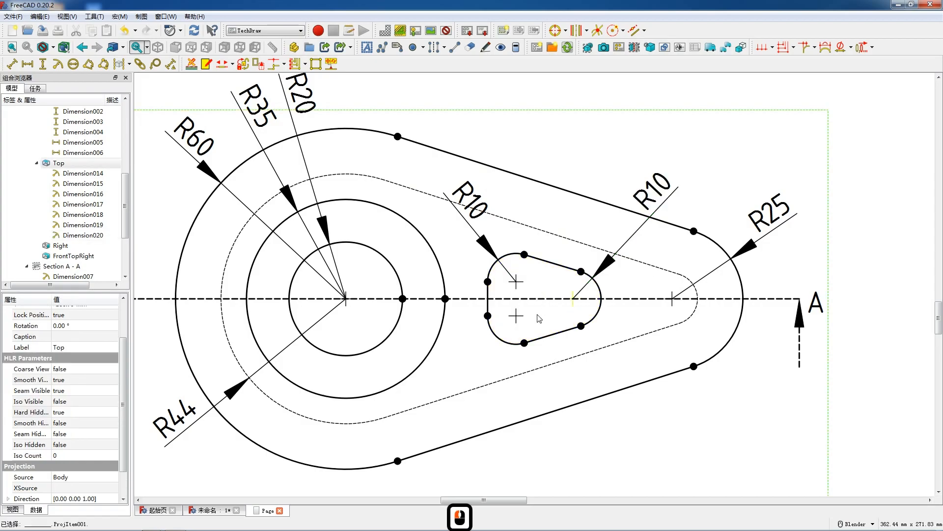
{"action": "left_click", "coordinate": [516, 317], "text": "ctrl"}
{"action": "key", "text": "shift+h"}
{"action": "left_click_drag", "start_coordinate": [545, 317], "coordinate": [541, 439]}
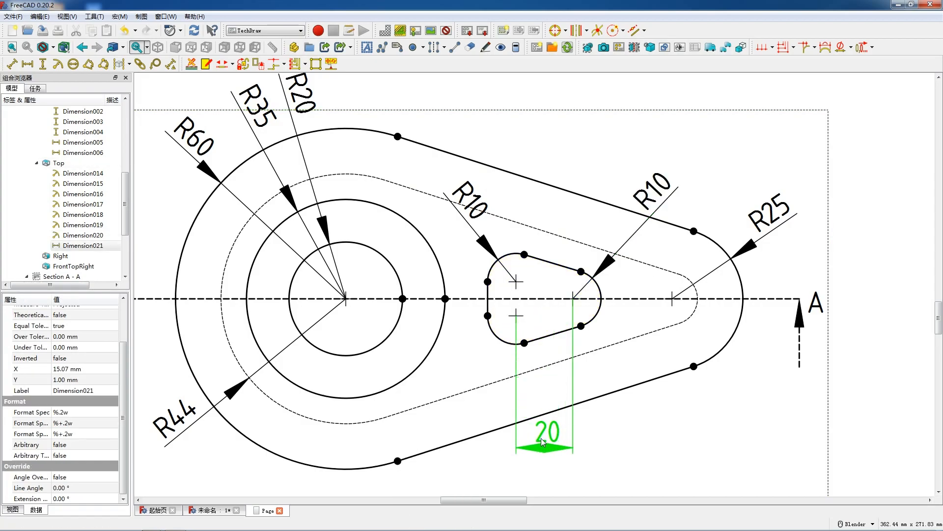
Add a vertical dimension between the centers of the pocket's two left corner arcs, placing it left of the pocket with its text below.
{"action": "left_click", "coordinate": [516, 316]}
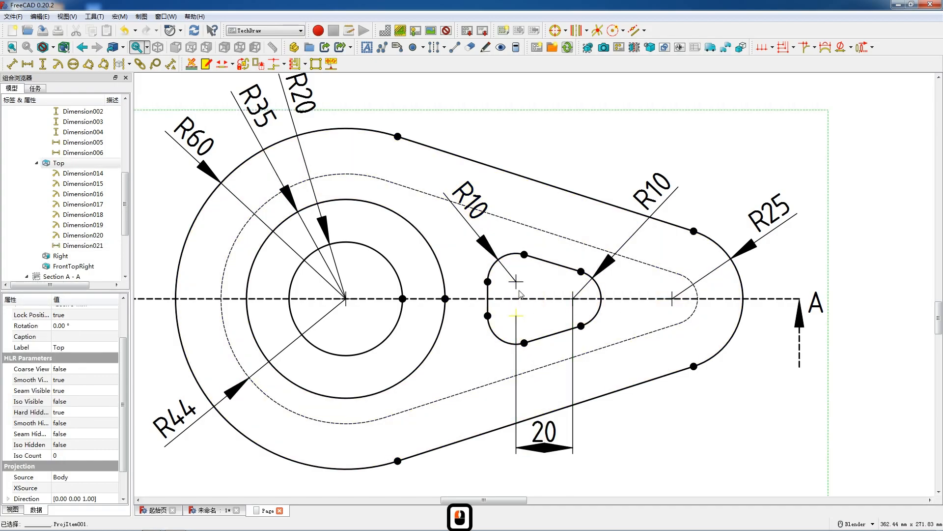
{"action": "left_click", "coordinate": [519, 285], "text": "ctrl"}
{"action": "left_click", "coordinate": [518, 284], "text": "ctrl"}
{"action": "left_click", "coordinate": [516, 283], "text": "ctrl"}
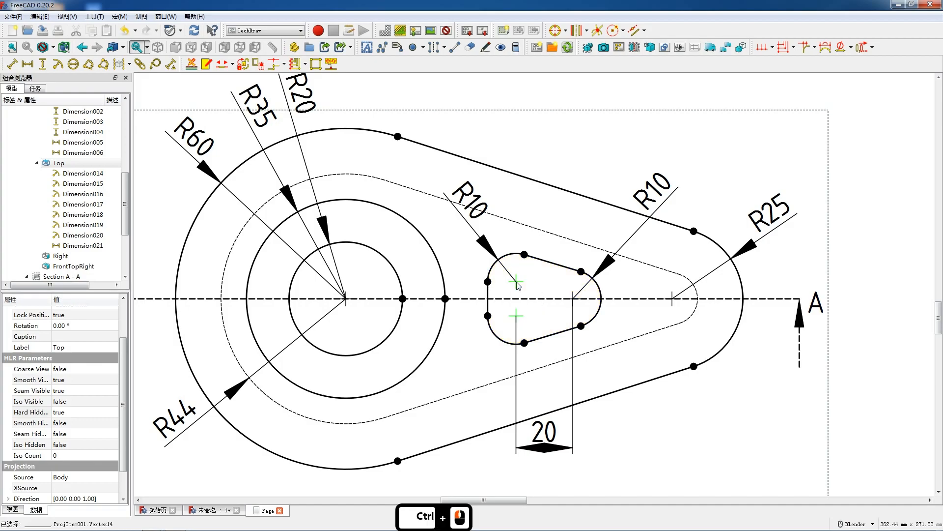
{"action": "key", "text": "ctrl+shift+v"}
{"action": "left_click_drag", "start_coordinate": [525, 301], "coordinate": [475, 376]}
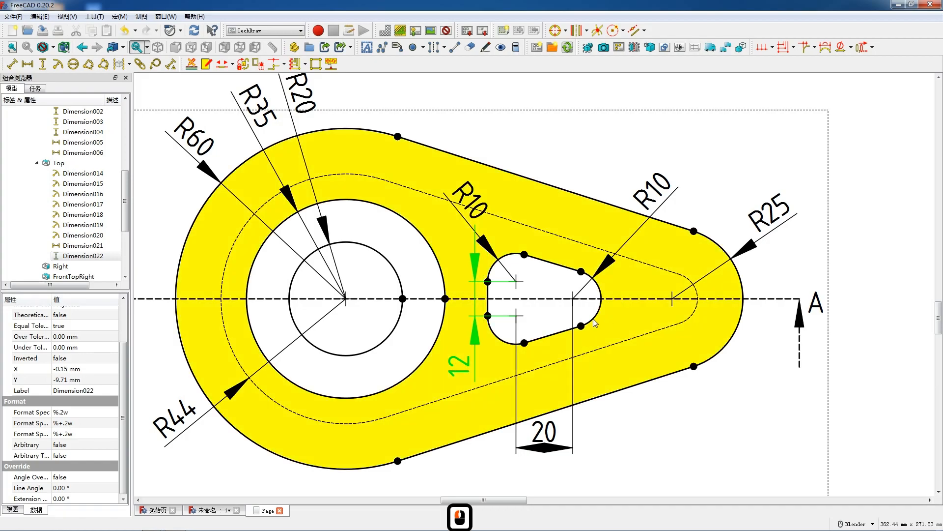
Add a horizontal dimension from the pocket's right arc center to the body's small end center, aligned with the pocket's center-spacing dimension.
{"action": "left_click", "coordinate": [674, 303]}
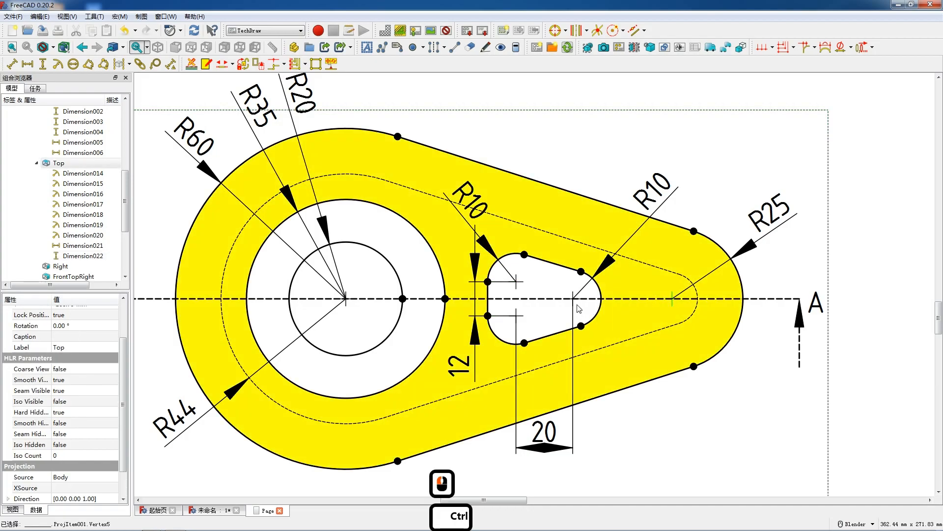
{"action": "left_click", "coordinate": [573, 299], "text": "ctrl"}
{"action": "key", "text": "shift+h"}
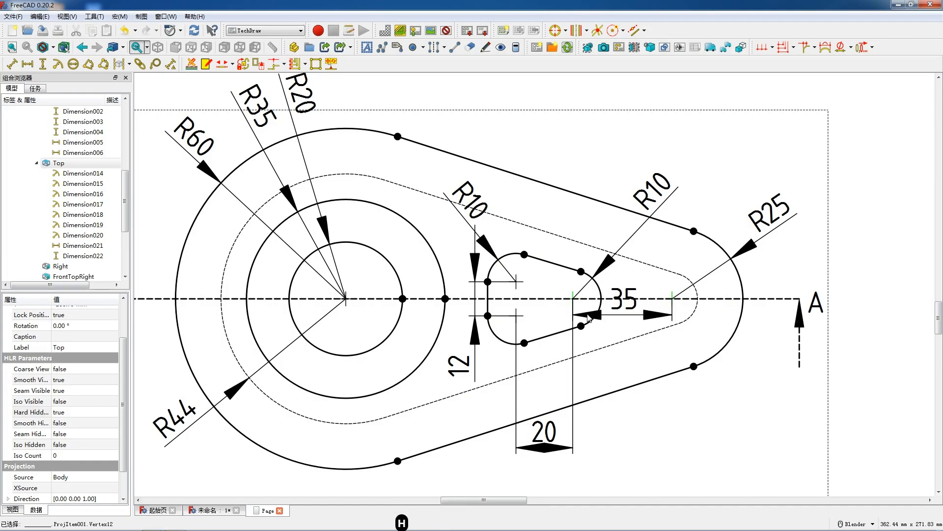
{"action": "left_click_drag", "start_coordinate": [624, 310], "coordinate": [631, 437]}
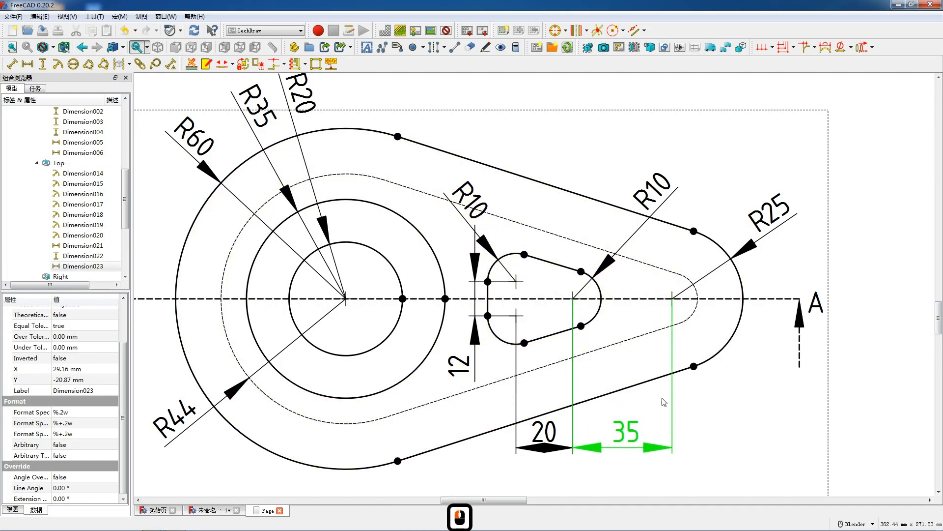
Add a horizontal dimension between the bore center and the body's small end center, placing it below the other horizontal dimensions.
{"action": "left_click", "coordinate": [613, 316]}
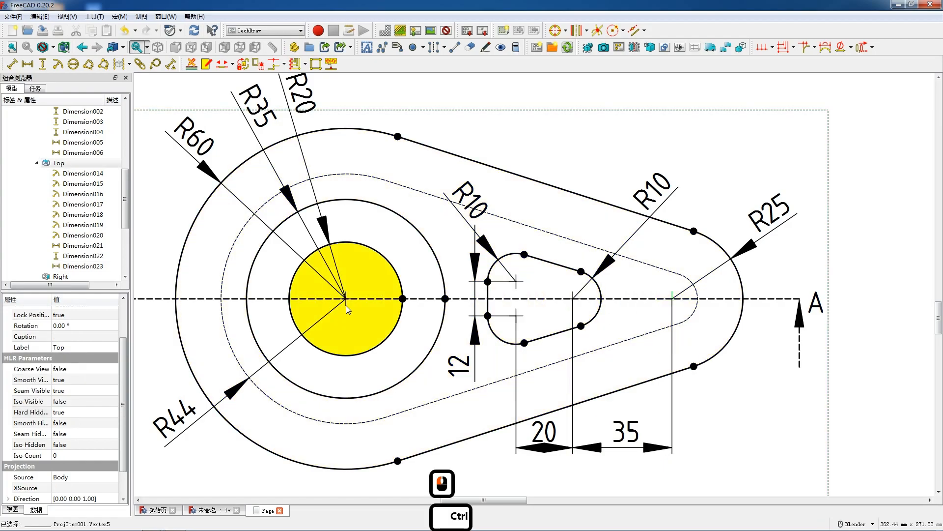
{"action": "left_click", "coordinate": [346, 298], "text": "ctrl"}
{"action": "key", "text": "h"}
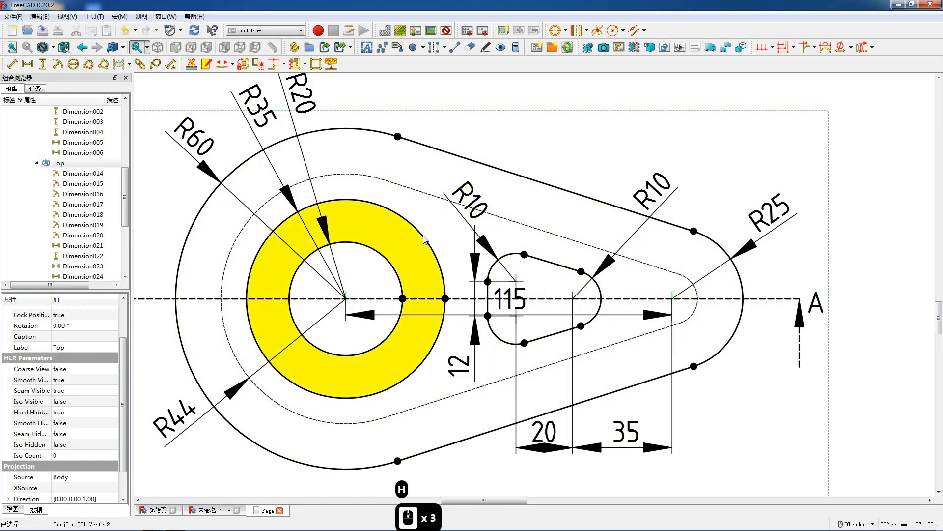
{"action": "scroll", "coordinate": [508, 297], "scroll_direction": "down", "scroll_amount": 4}
{"action": "left_click_drag", "start_coordinate": [508, 211], "coordinate": [513, 331]}
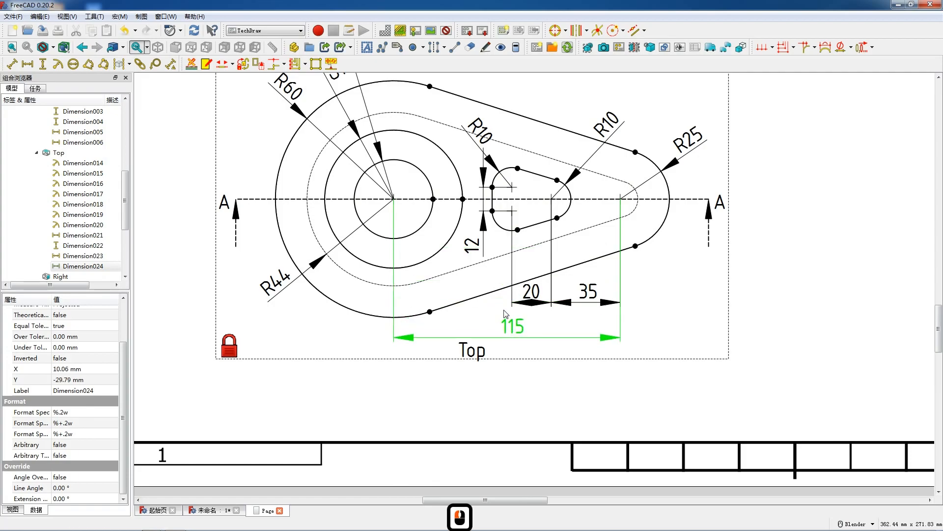
Add a vertical body height dimension between the upper and lower right corner points of the Right view, placing it right of the view.
{"action": "scroll", "coordinate": [504, 313], "scroll_direction": "down", "scroll_amount": 2}
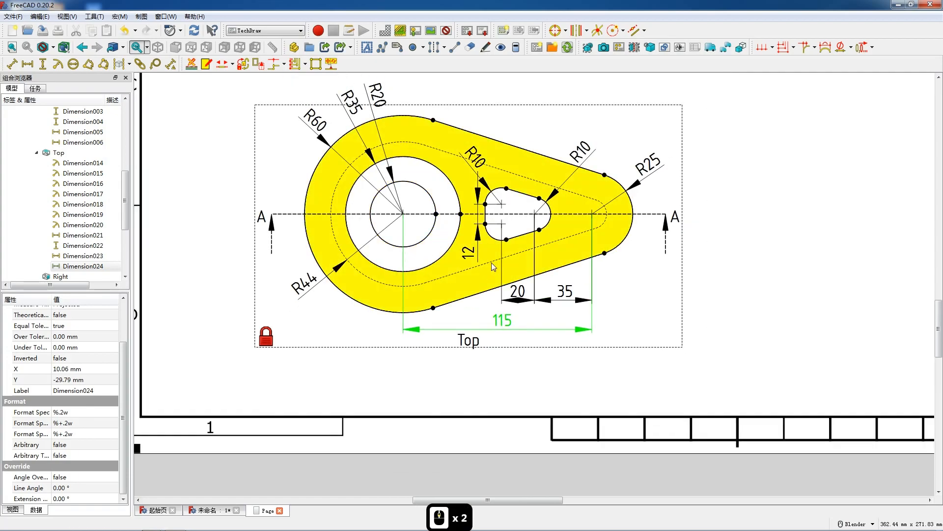
{"action": "scroll", "coordinate": [494, 247], "scroll_direction": "up", "scroll_amount": 1}
{"action": "key", "text": "F12"}
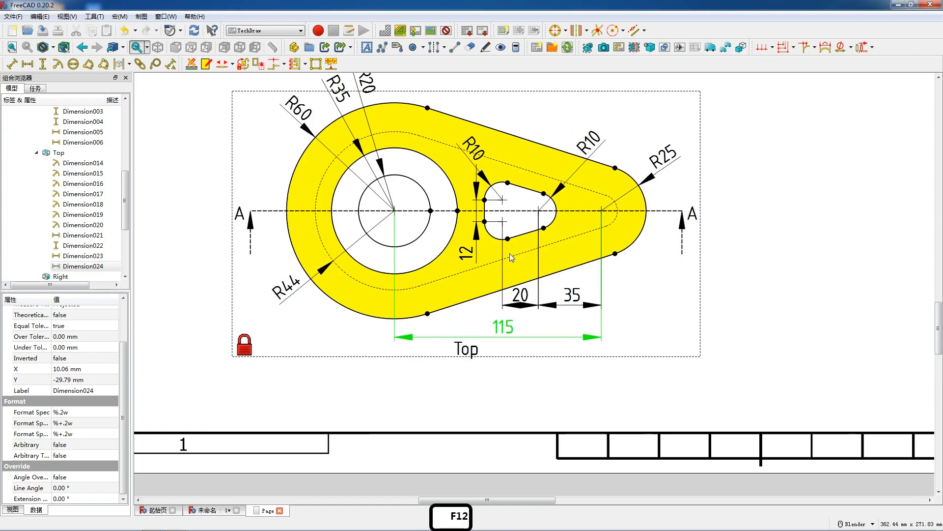
{"action": "scroll", "coordinate": [508, 255], "scroll_direction": "down", "scroll_amount": 13}
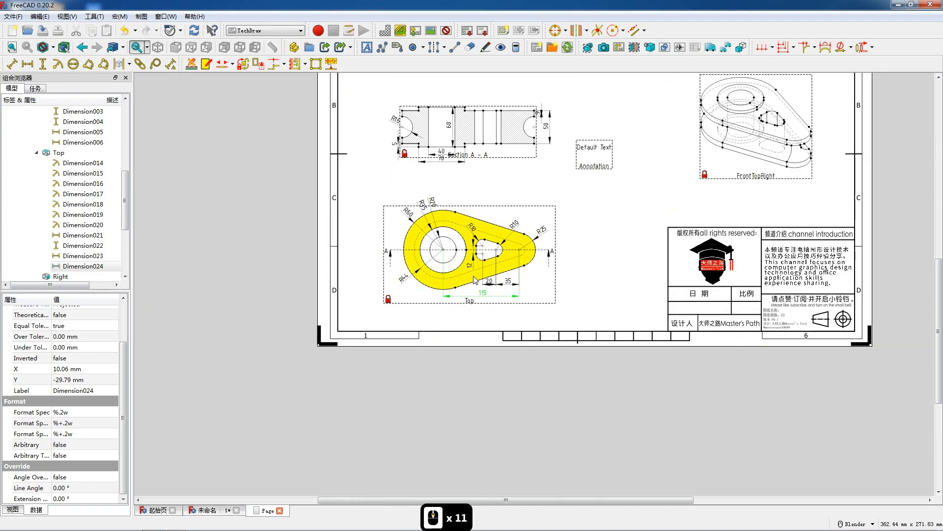
{"action": "left_click_drag", "start_coordinate": [632, 166], "coordinate": [555, 275]}
{"action": "scroll", "coordinate": [524, 177], "scroll_direction": "up", "scroll_amount": 13}
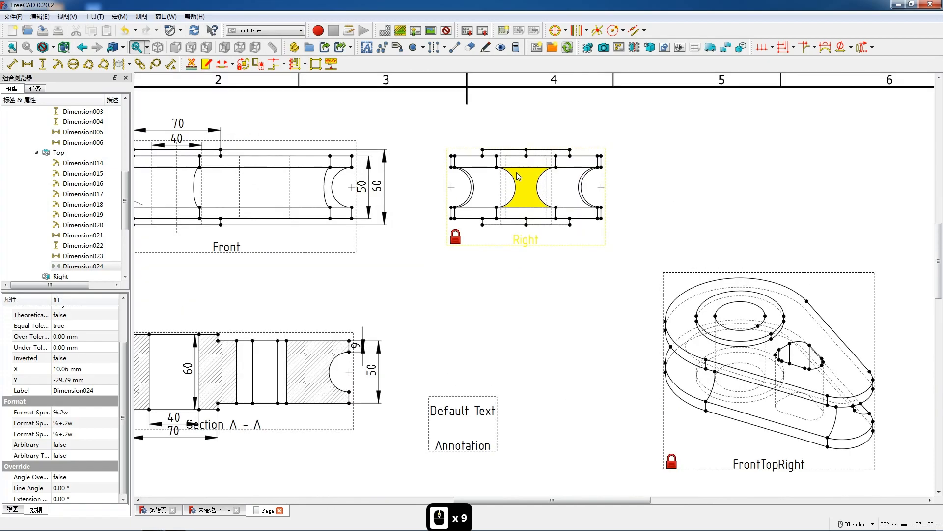
{"action": "scroll", "coordinate": [517, 172], "scroll_direction": "up", "scroll_amount": 5}
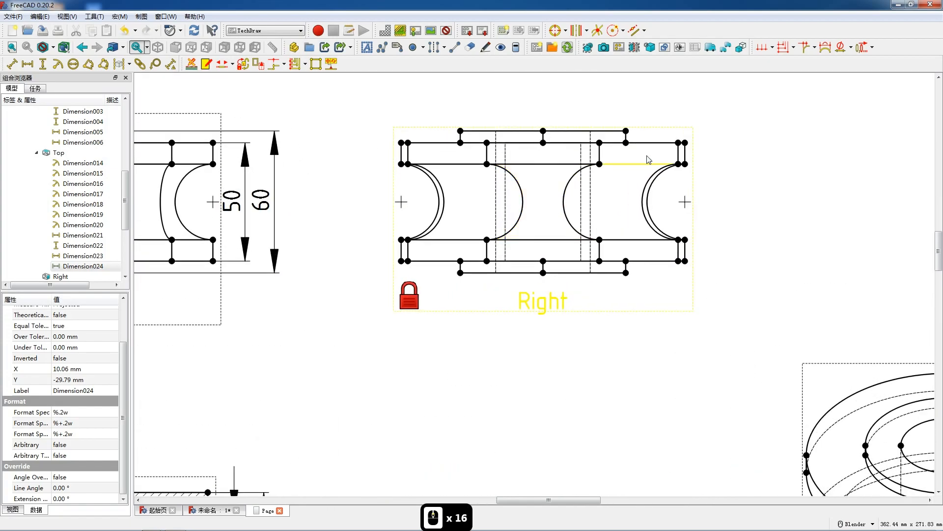
{"action": "left_click", "coordinate": [679, 142]}
{"action": "left_click", "coordinate": [679, 261], "text": "ctrl"}
{"action": "key", "text": "shift+v"}
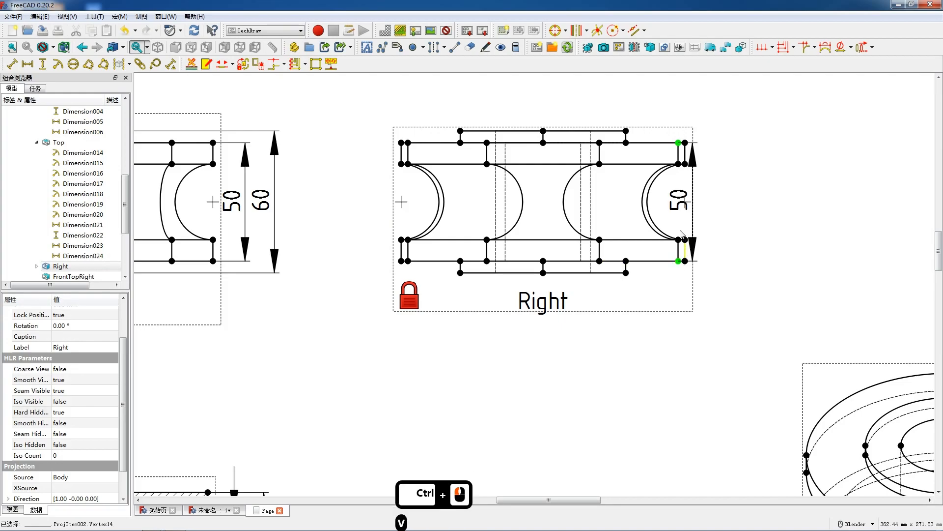
{"action": "left_click_drag", "start_coordinate": [689, 203], "coordinate": [715, 206]}
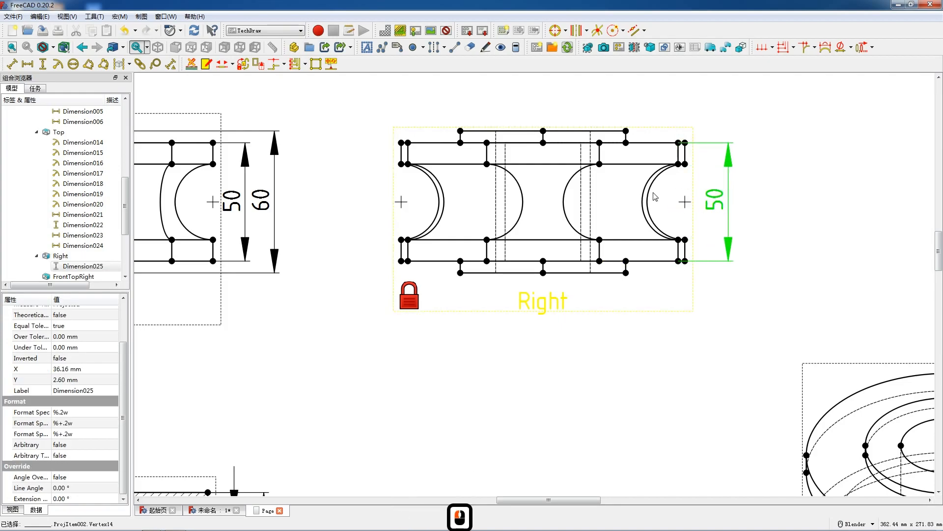
{"action": "left_click", "coordinate": [651, 196]}
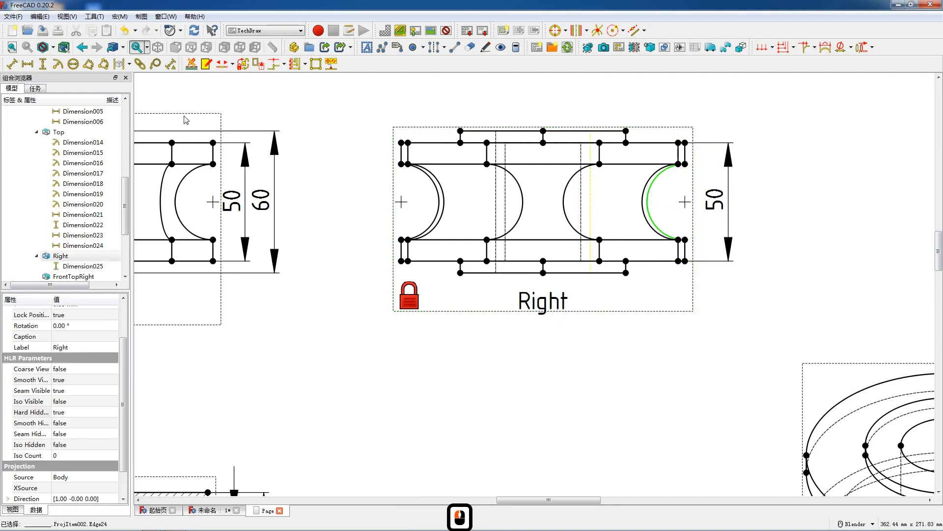
{"action": "left_click", "coordinate": [57, 64]}
{"action": "left_click_drag", "start_coordinate": [553, 211], "coordinate": [636, 171]}
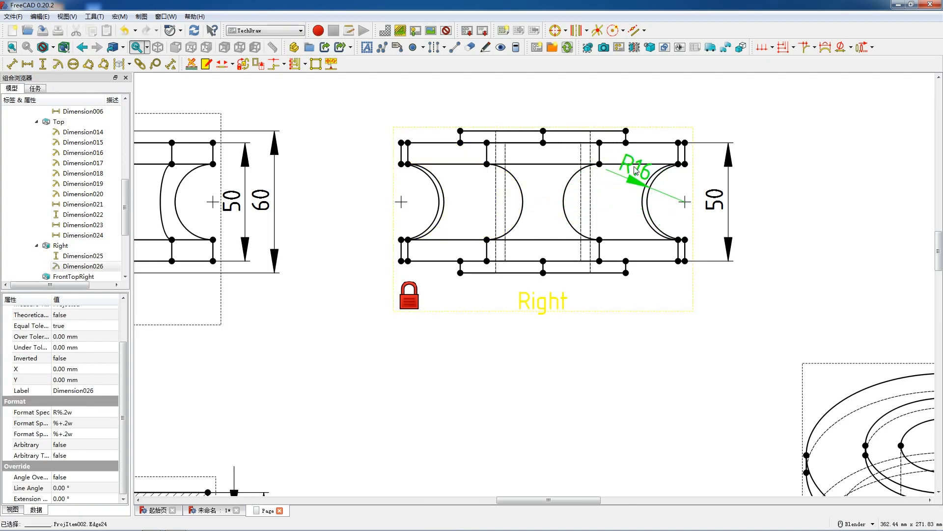
{"action": "left_click", "coordinate": [636, 170]}
{"action": "key", "text": "Delete"}
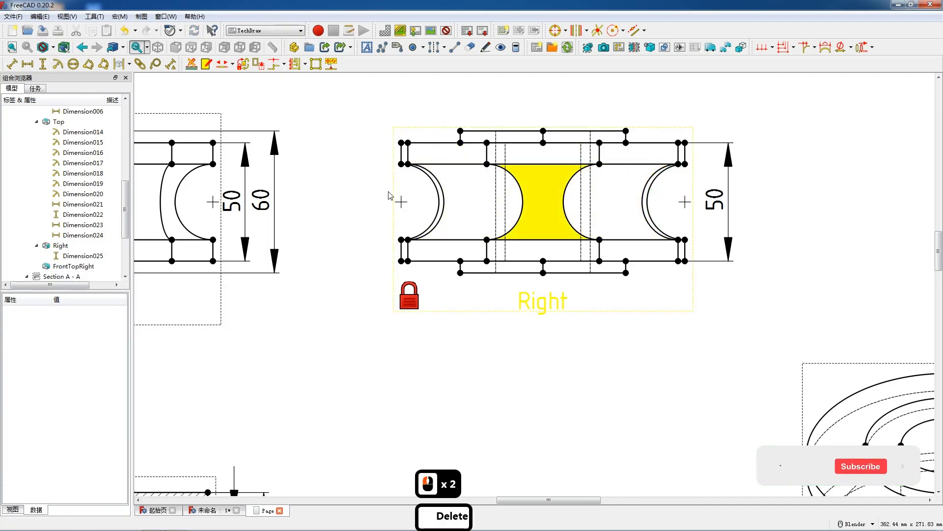
Add a radius dimension to the inner left groove arc of the Right view, placing its text left of the view.
{"action": "left_click", "coordinate": [437, 185]}
{"action": "left_click", "coordinate": [58, 64]}
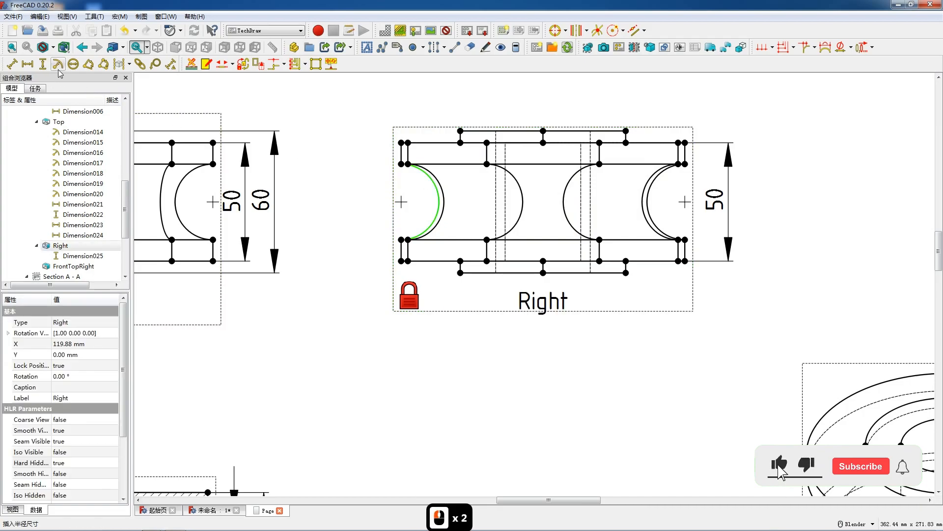
{"action": "left_click_drag", "start_coordinate": [428, 219], "coordinate": [362, 199]}
{"action": "left_click", "coordinate": [385, 252]}
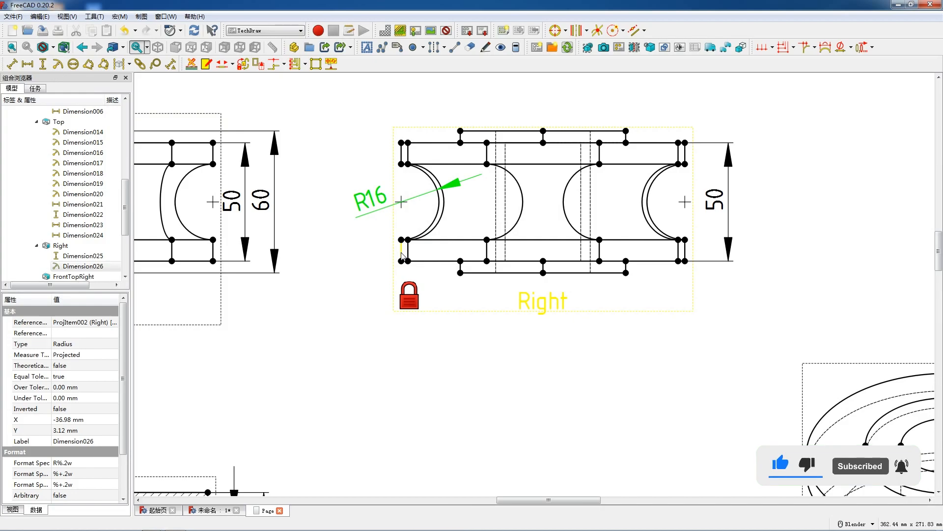
Add vertical dimensions to the Right view's lower-left flange edge and the lower boss's left edge, placing each to the left of its edge.
{"action": "left_click", "coordinate": [401, 252]}
{"action": "key", "text": "shift+v"}
{"action": "left_click_drag", "start_coordinate": [402, 251], "coordinate": [372, 250]}
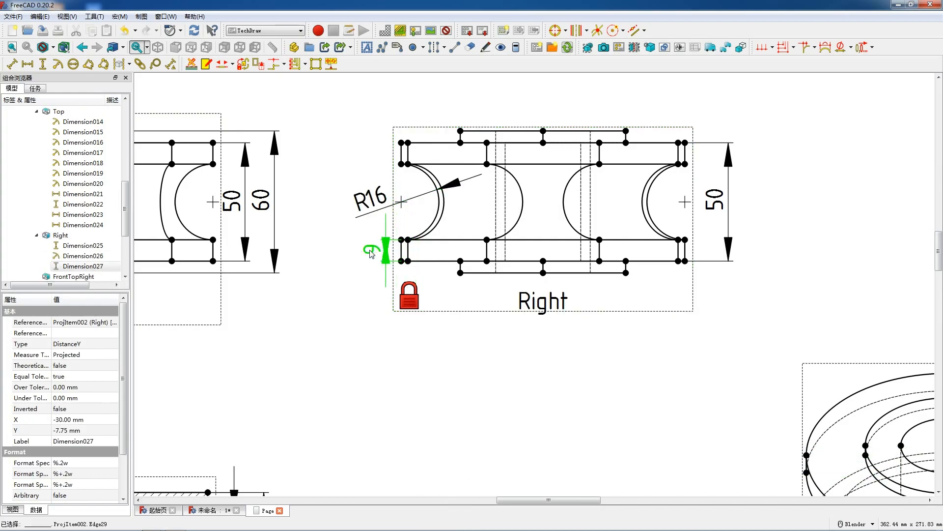
{"action": "left_click", "coordinate": [461, 270]}
{"action": "key", "text": "shift+v"}
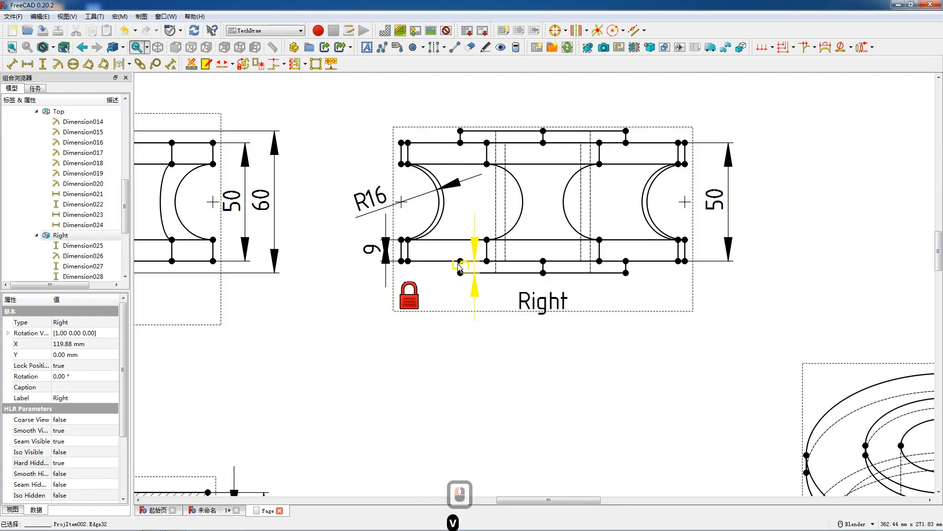
{"action": "left_click_drag", "start_coordinate": [459, 274], "coordinate": [426, 274]}
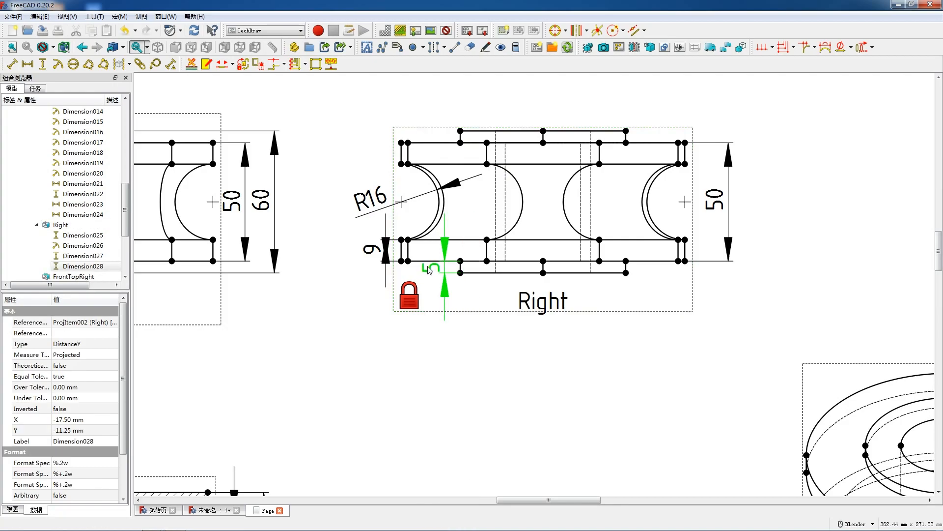
Add a horizontal dimension between the lower boss's outer bottom corners in the Right view, placing it below the view.
{"action": "left_click", "coordinate": [460, 273]}
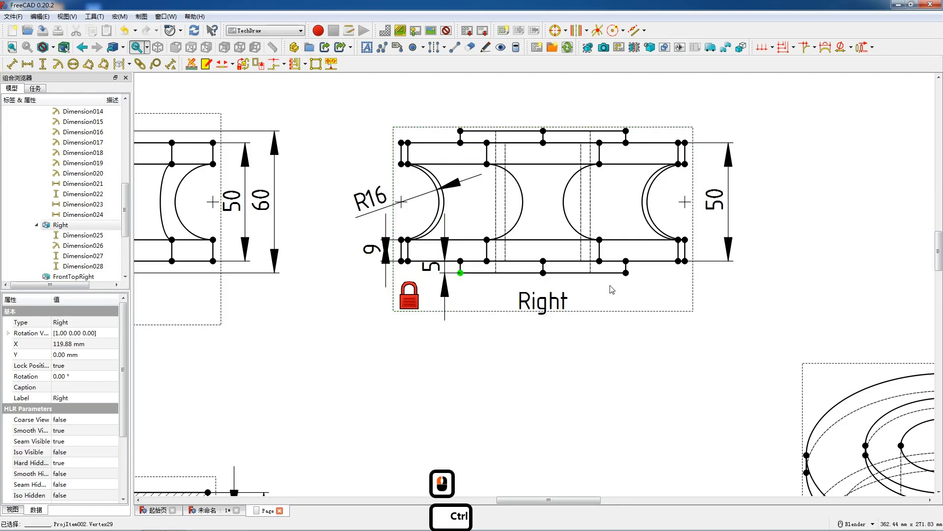
{"action": "left_click", "coordinate": [626, 273], "text": "ctrl"}
{"action": "key", "text": "shift+h"}
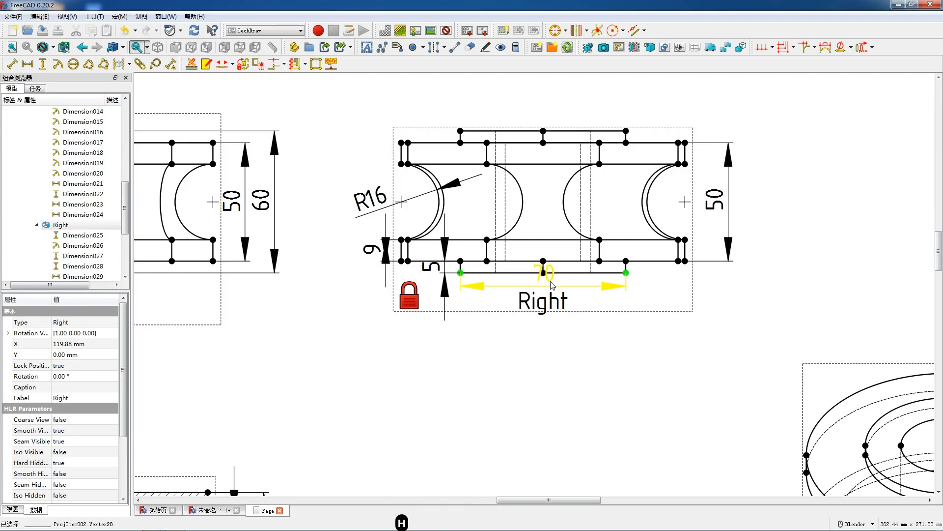
{"action": "left_click_drag", "start_coordinate": [545, 274], "coordinate": [550, 320]}
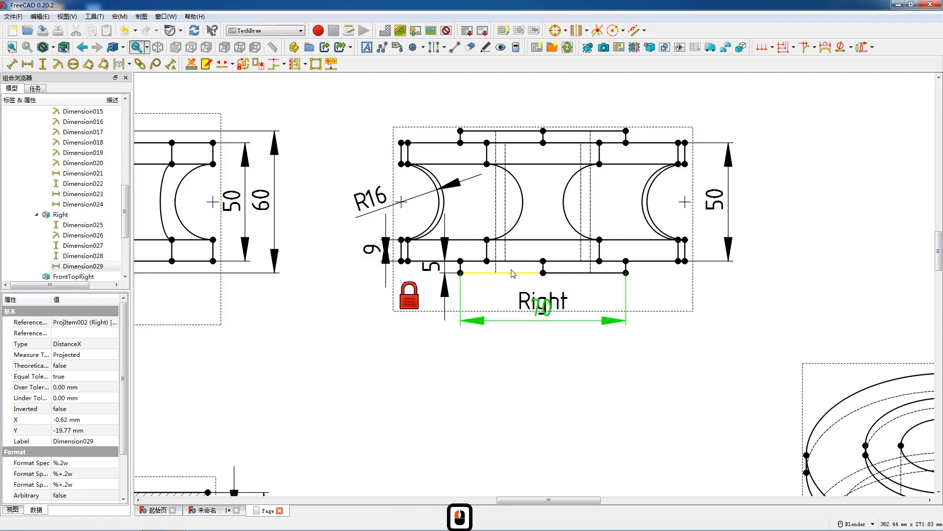
Add a horizontal dimension between the two hidden bore lines in the Right view, placing it between the boss and the boss width dimension.
{"action": "left_click", "coordinate": [496, 268]}
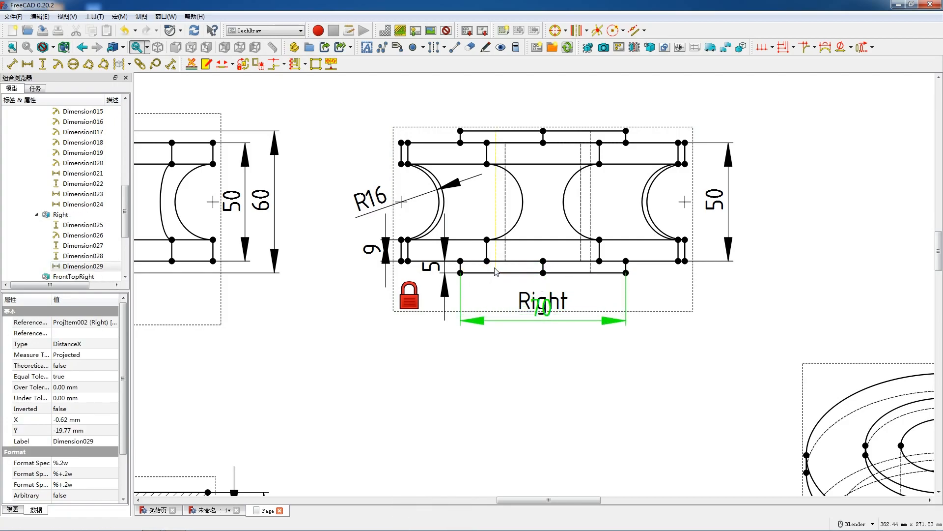
{"action": "left_click", "coordinate": [592, 270], "text": "ctrl"}
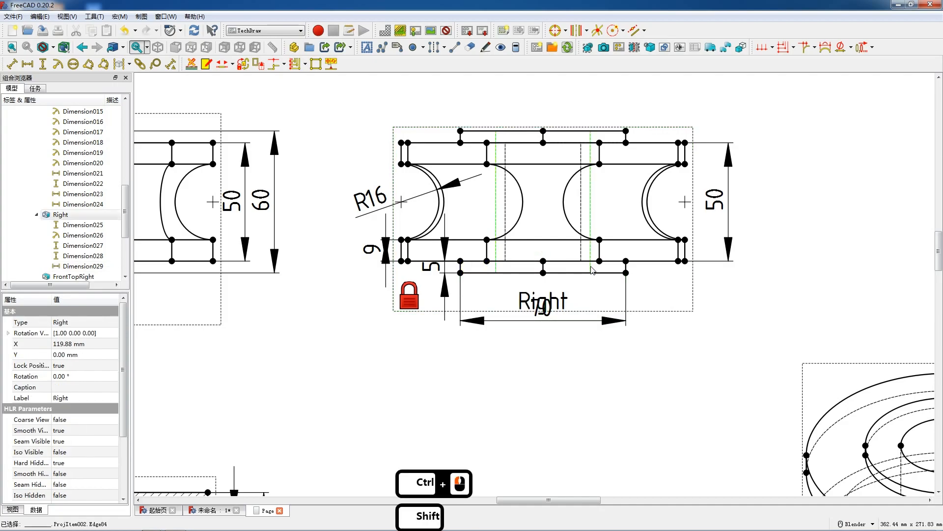
{"action": "key", "text": "shift+h"}
{"action": "left_click_drag", "start_coordinate": [547, 276], "coordinate": [547, 317]}
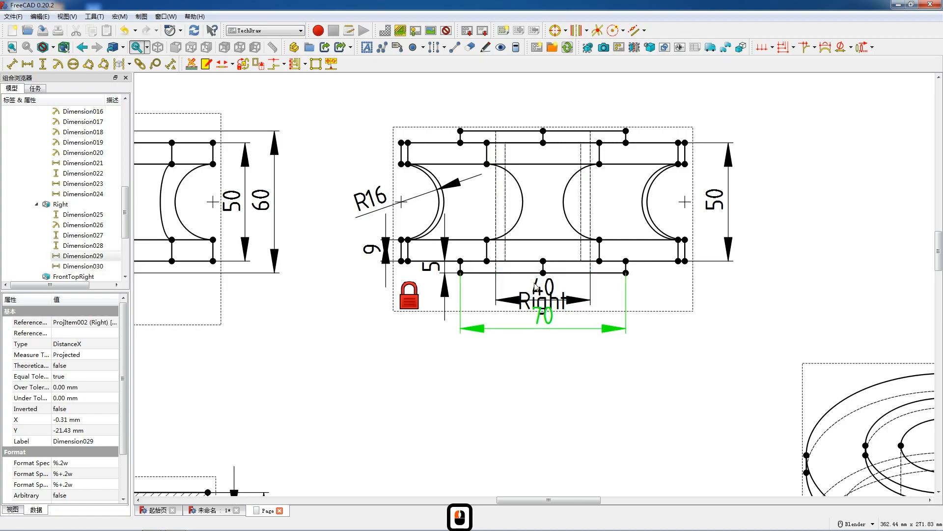
Insert six more text annotations on the drawing page.
{"action": "scroll", "coordinate": [543, 181], "scroll_direction": "down", "scroll_amount": 9}
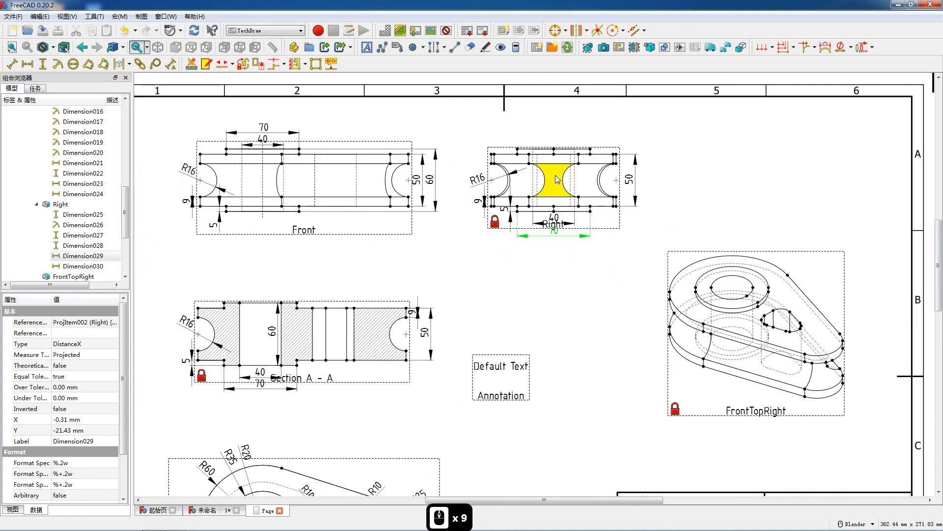
{"action": "scroll", "coordinate": [558, 182], "scroll_direction": "down", "scroll_amount": 2}
{"action": "left_click", "coordinate": [367, 51]}
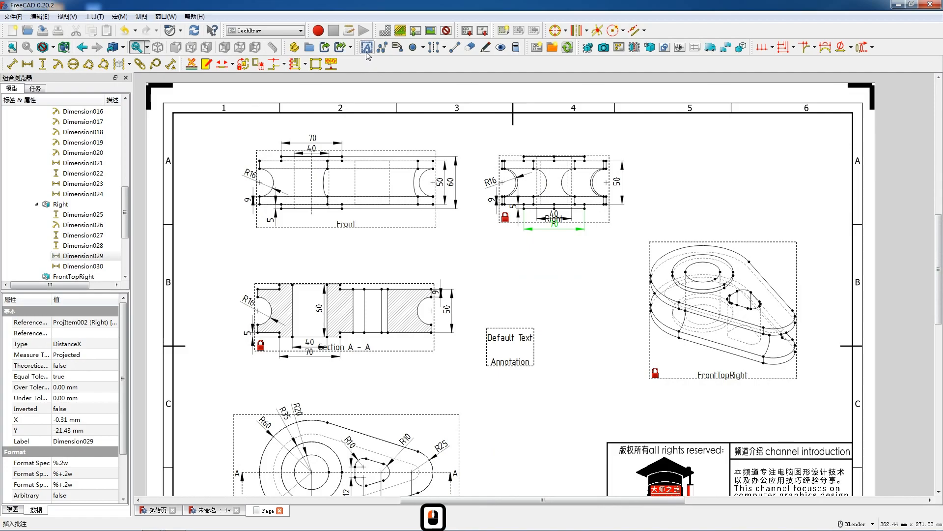
{"action": "left_click", "coordinate": [367, 51]}
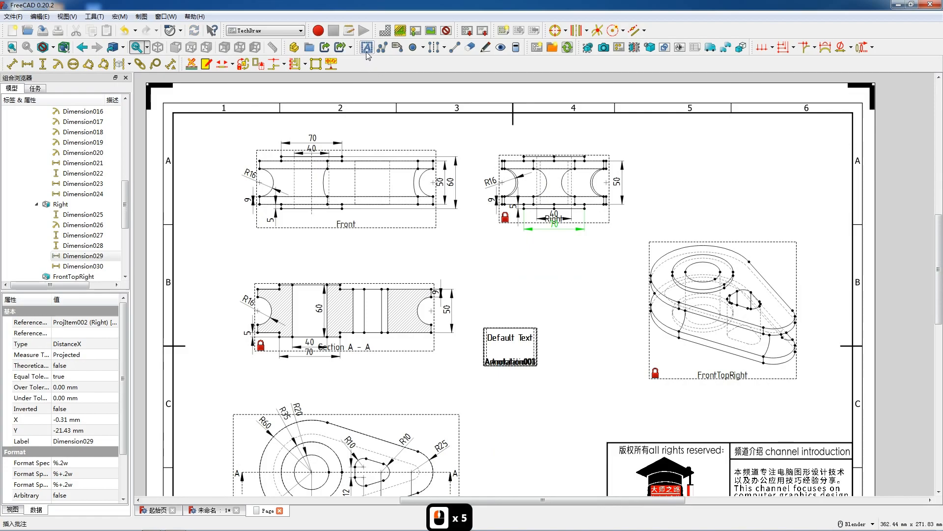
Change one default annotation's text to 前视图 and place it below the Front view.
{"action": "double_click", "coordinate": [510, 344]}
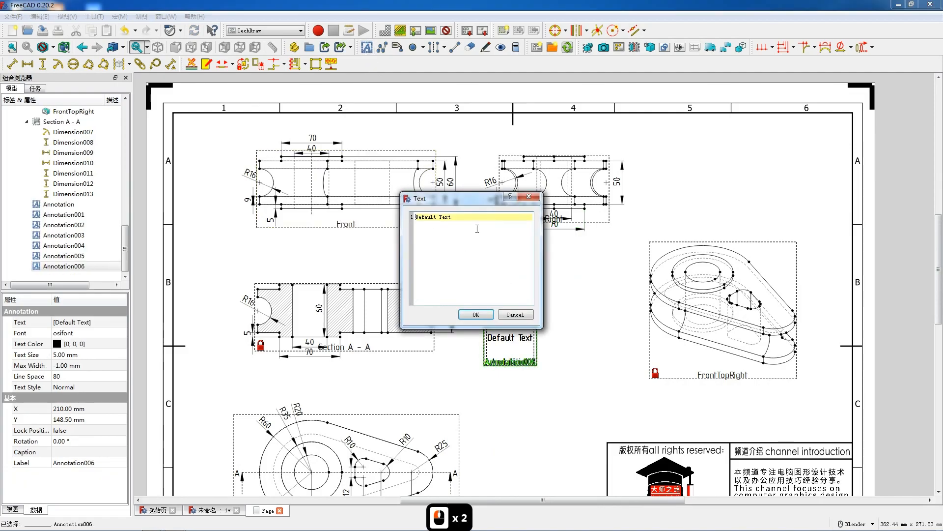
{"action": "left_click_drag", "start_coordinate": [467, 222], "coordinate": [402, 217]}
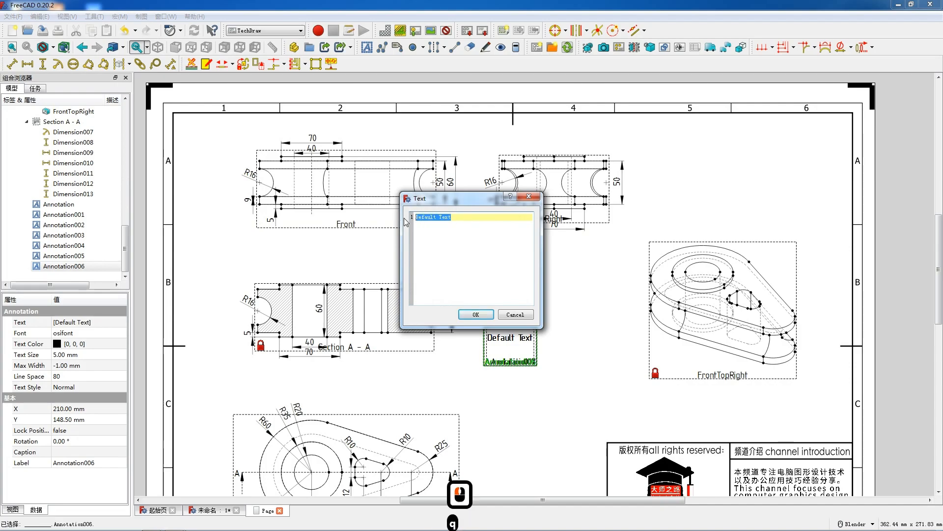
{"action": "type", "text": "前视图"}
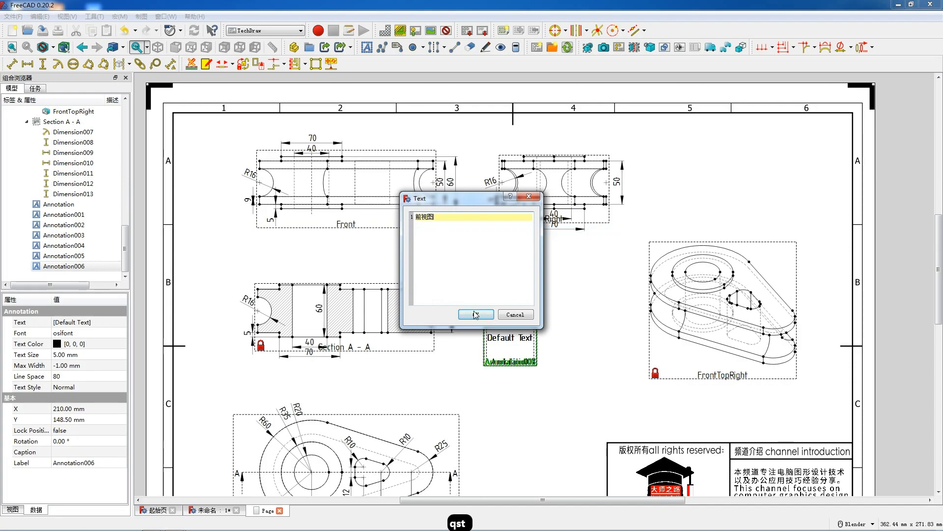
{"action": "left_click", "coordinate": [476, 315]}
{"action": "left_click_drag", "start_coordinate": [515, 341], "coordinate": [351, 233]}
{"action": "key", "text": "shift"}
{"action": "key", "text": "F12"}
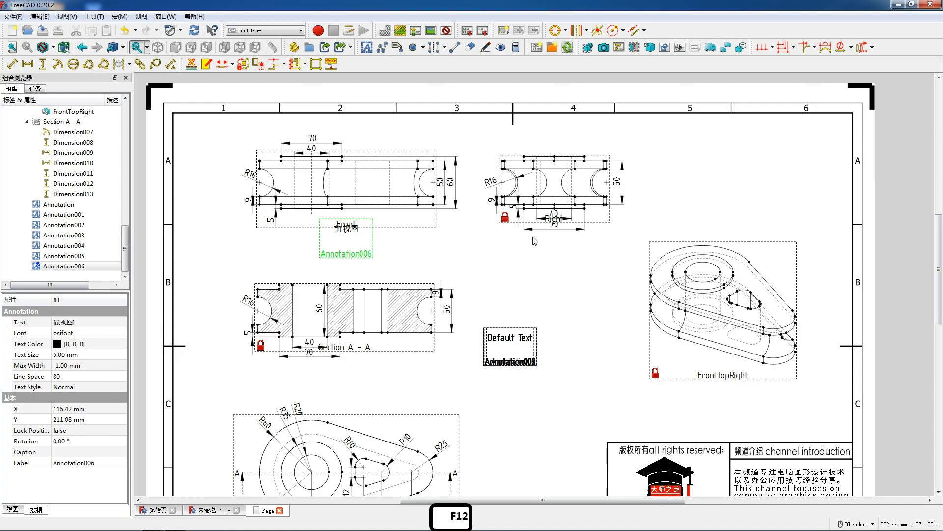
Change another default annotation's text to 剖面图A-A and place it below the Section A-A view.
{"action": "double_click", "coordinate": [510, 344]}
{"action": "left_click_drag", "start_coordinate": [451, 217], "coordinate": [378, 216]}
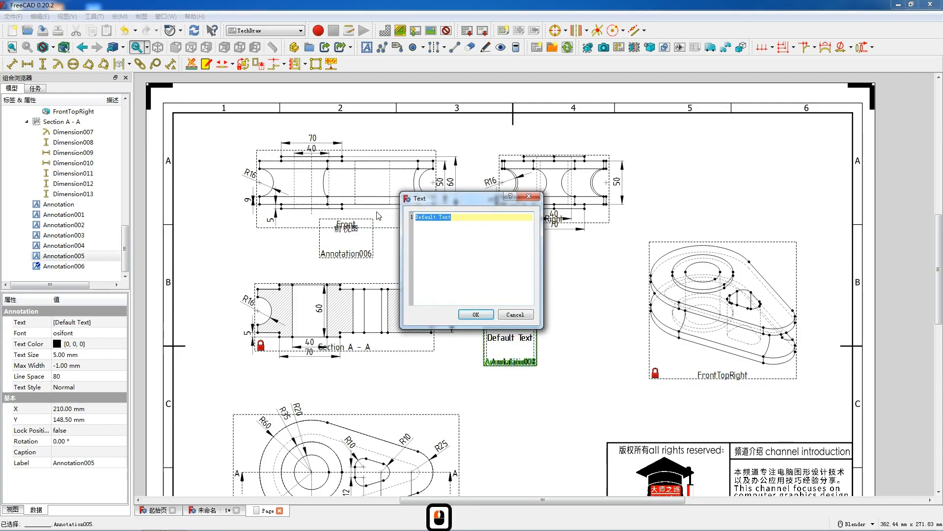
{"action": "type", "text": "剖面图"}
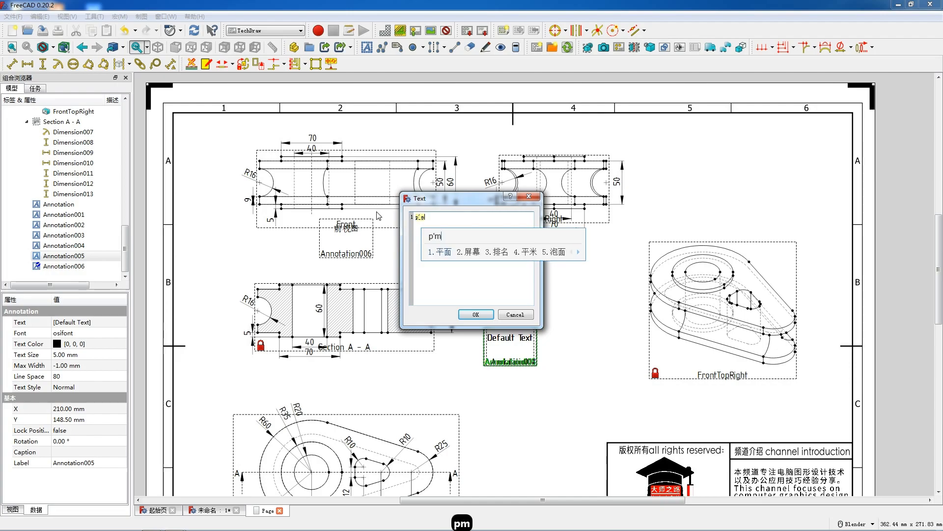
{"action": "type", "text": "A-A"}
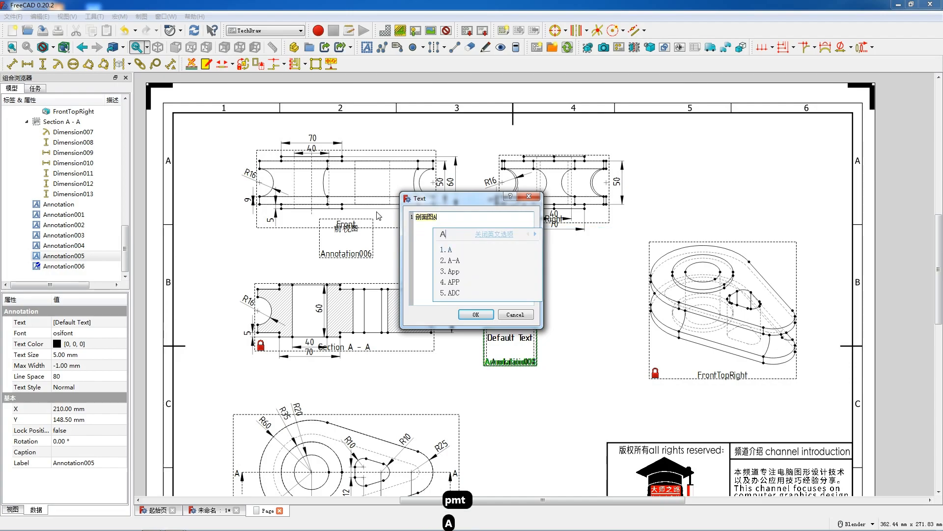
{"action": "left_click", "coordinate": [475, 314]}
{"action": "left_click_drag", "start_coordinate": [511, 344], "coordinate": [340, 369]}
Change another default annotation's text to 右视图 and place it below the Right view.
{"action": "double_click", "coordinate": [499, 346]}
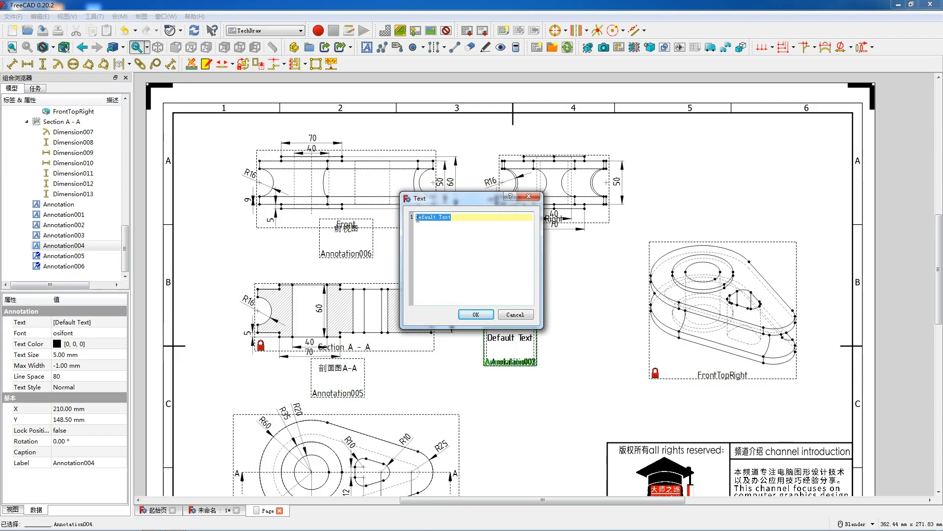
{"action": "type", "text": "右视图"}
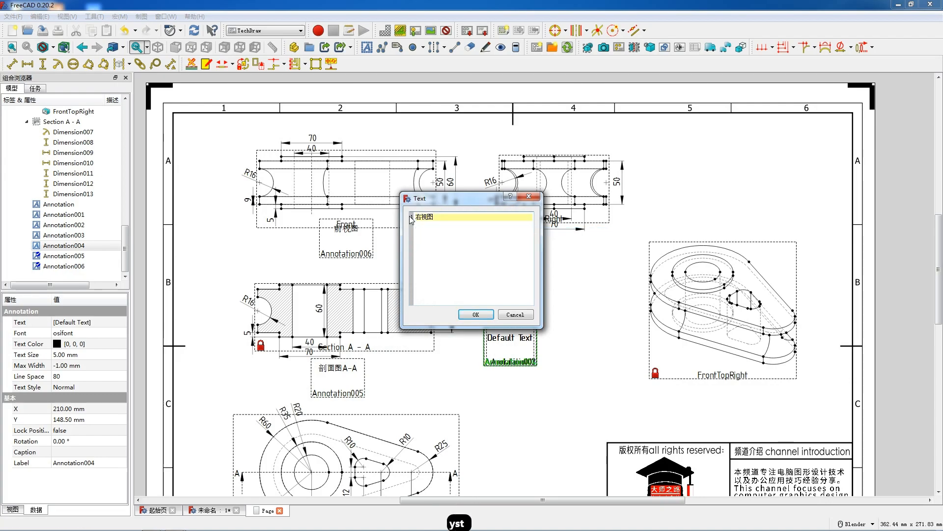
{"action": "left_click", "coordinate": [476, 314]}
{"action": "left_click_drag", "start_coordinate": [508, 342], "coordinate": [554, 245]}
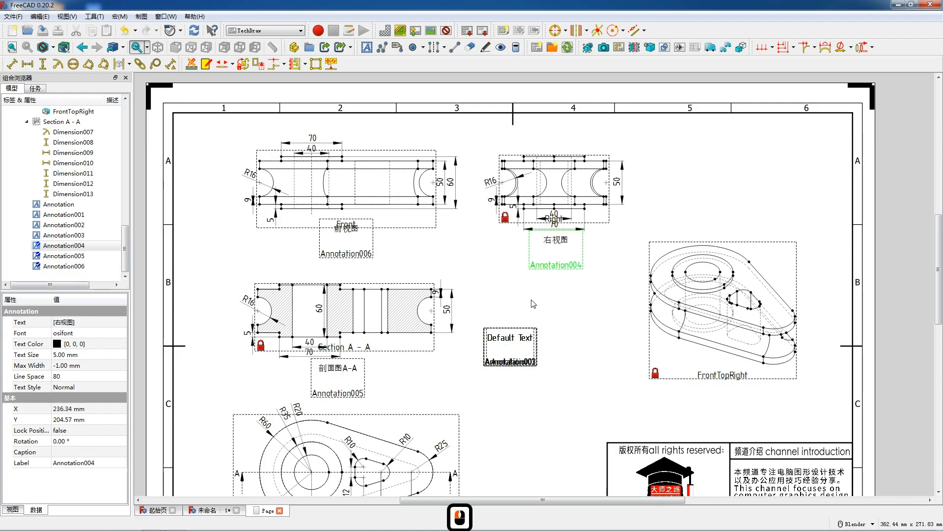
Change another default annotation's text to 顶视图 and place it below the Top view.
{"action": "double_click", "coordinate": [514, 340]}
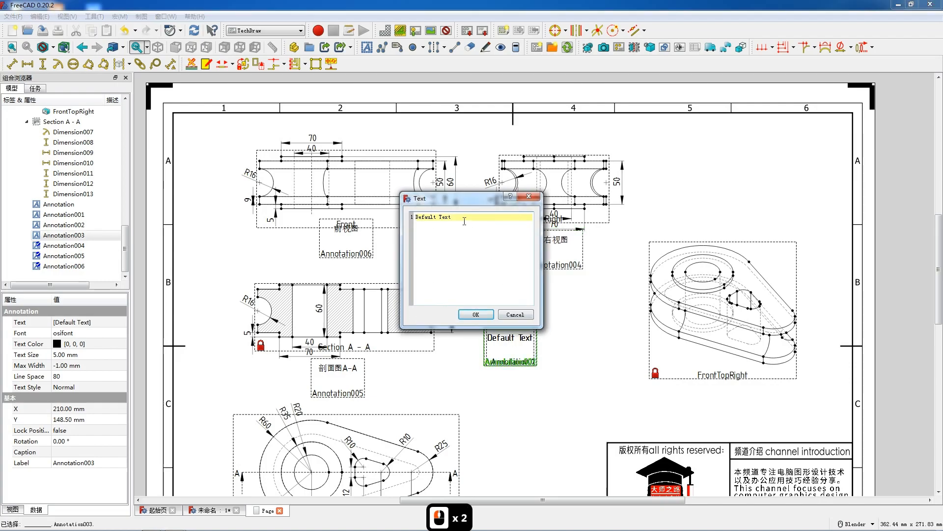
{"action": "key", "text": "ctrl+a"}
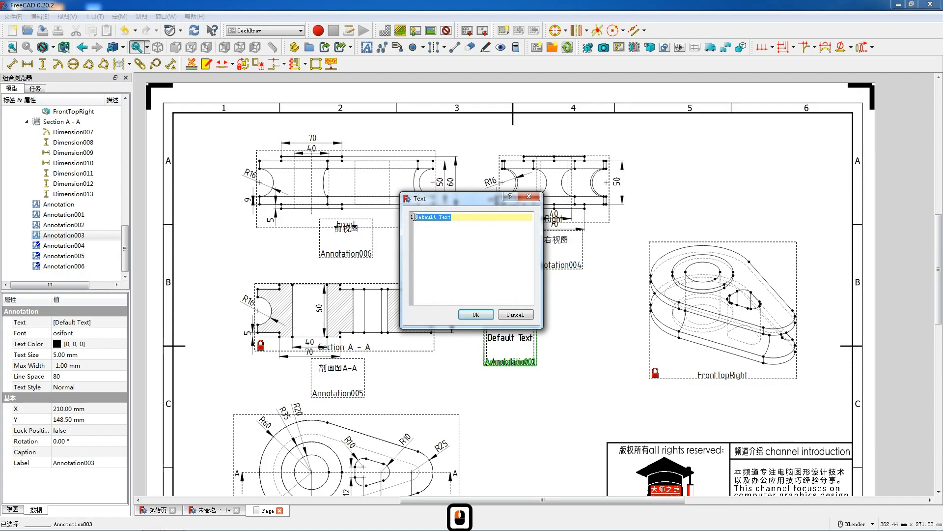
{"action": "type", "text": "顶视图"}
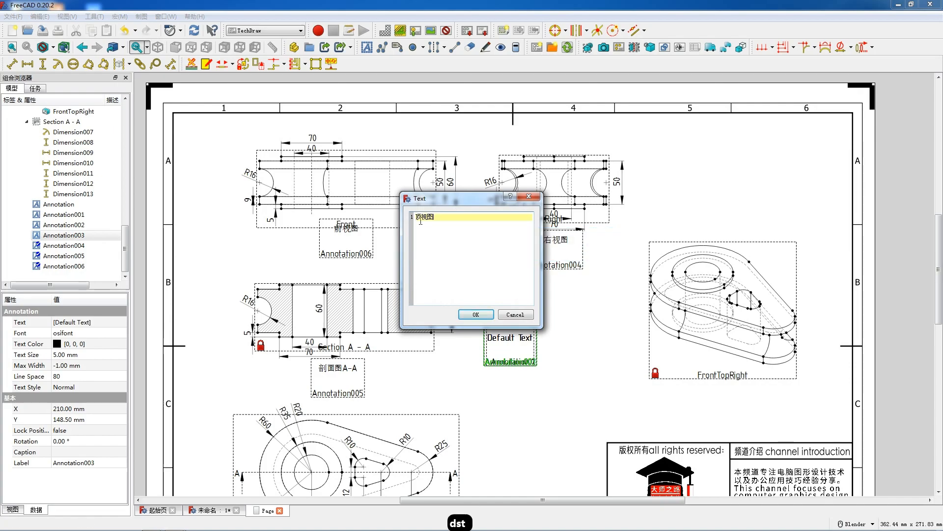
{"action": "left_click", "coordinate": [476, 315]}
{"action": "key", "text": "shift"}
{"action": "key", "text": "F12"}
{"action": "scroll", "coordinate": [490, 275], "scroll_direction": "down", "scroll_amount": 3}
{"action": "scroll", "coordinate": [490, 275], "scroll_direction": "down", "scroll_amount": 2}
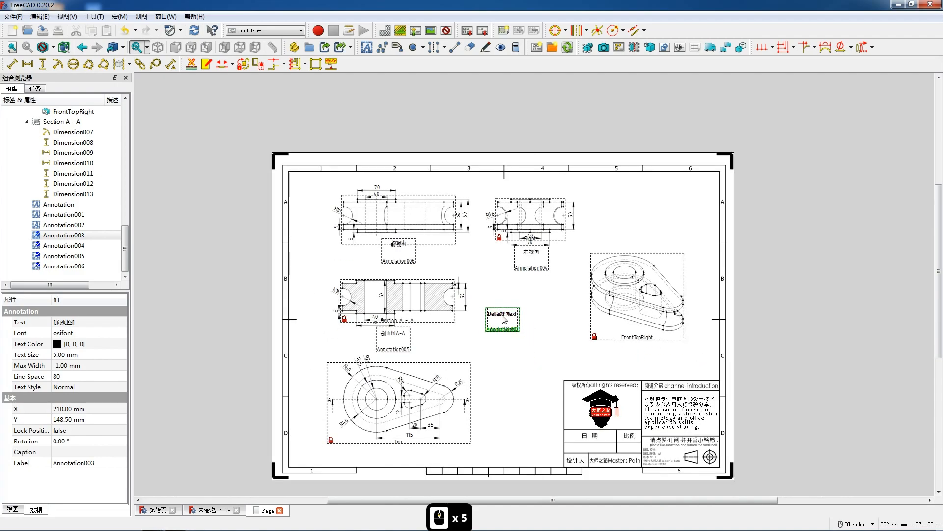
{"action": "left_click", "coordinate": [396, 451]}
{"action": "scroll", "coordinate": [525, 283], "scroll_direction": "up", "scroll_amount": 4}
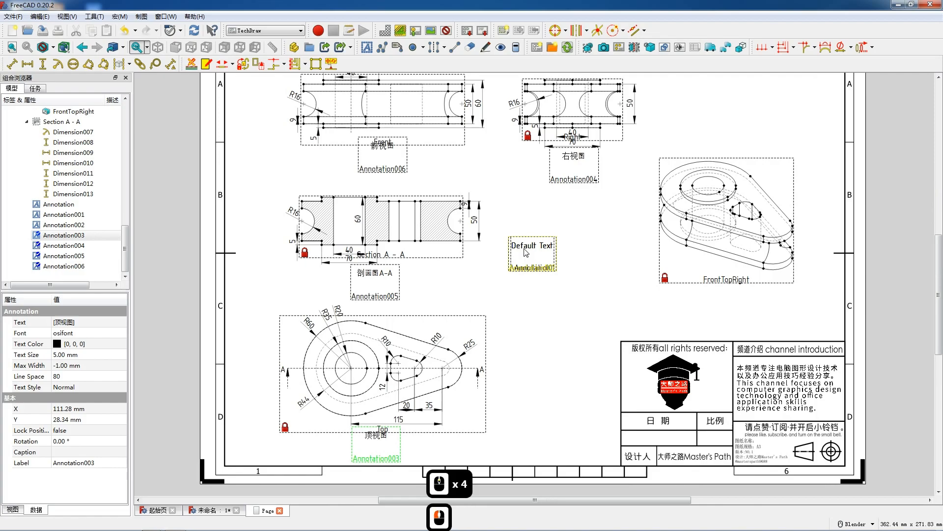
Change another default annotation's text to 透视图 and place it below the FrontTopRight view.
{"action": "double_click", "coordinate": [526, 253]}
{"action": "left_click_drag", "start_coordinate": [465, 219], "coordinate": [395, 213]}
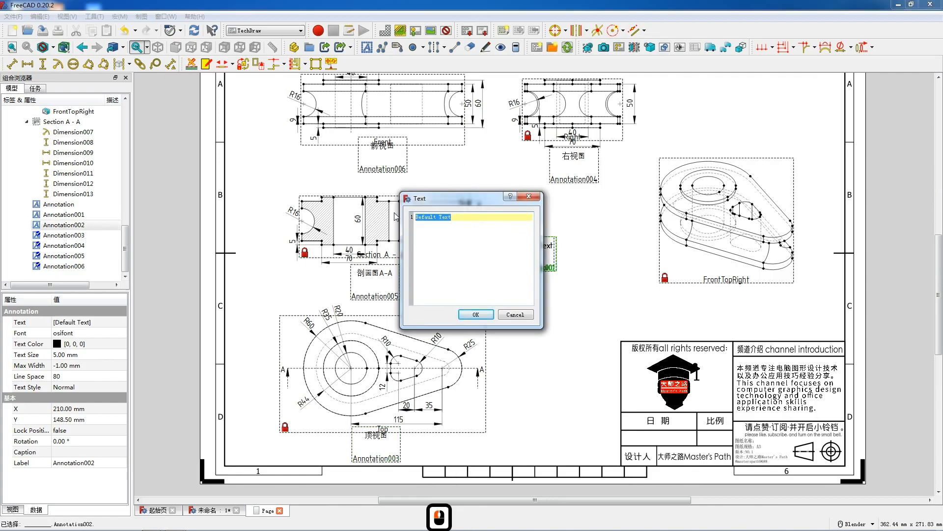
{"action": "type", "text": "透视图"}
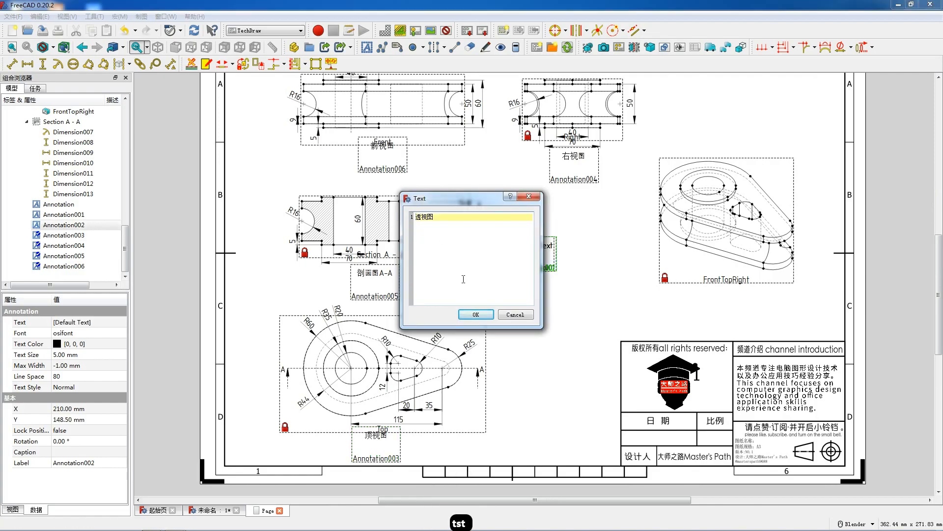
{"action": "left_click", "coordinate": [476, 315]}
{"action": "mouse_move", "coordinate": [673, 283]}
{"action": "left_mouse_down"}
{"action": "mouse_move", "coordinate": [742, 290]}
{"action": "mouse_move", "coordinate": [729, 284]}
{"action": "left_mouse_up"}
Change another default annotation's text to 2023.07.05 and place it in the title block's empty cell under 日期.
{"action": "double_click", "coordinate": [525, 252]}
{"action": "left_click_drag", "start_coordinate": [452, 217], "coordinate": [415, 217]}
{"action": "type", "text": "2023.07.05"}
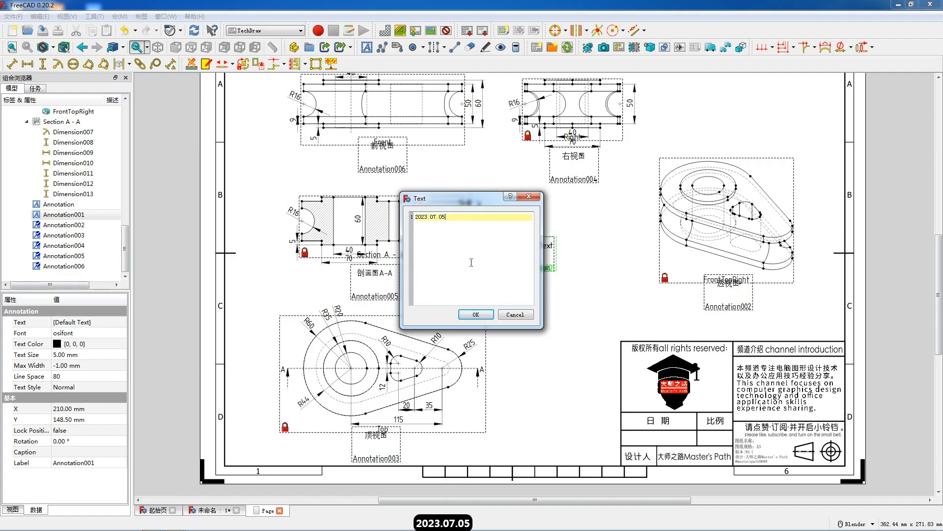
{"action": "left_click", "coordinate": [475, 315]}
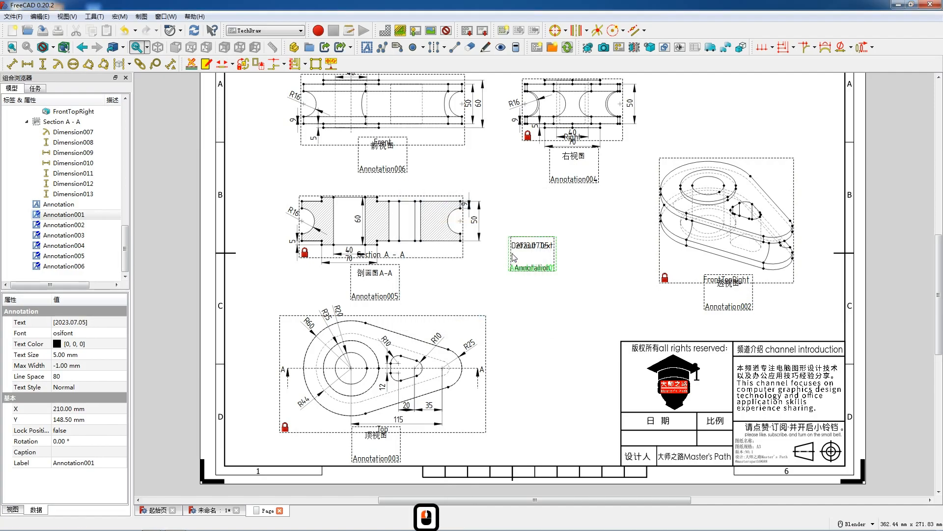
{"action": "left_click_drag", "start_coordinate": [526, 251], "coordinate": [578, 330]}
{"action": "left_click_drag", "start_coordinate": [633, 430], "coordinate": [658, 442]}
Change the last default annotation's text to 1 : 2 and place it in the title block's empty cell under 比例.
{"action": "double_click", "coordinate": [536, 251]}
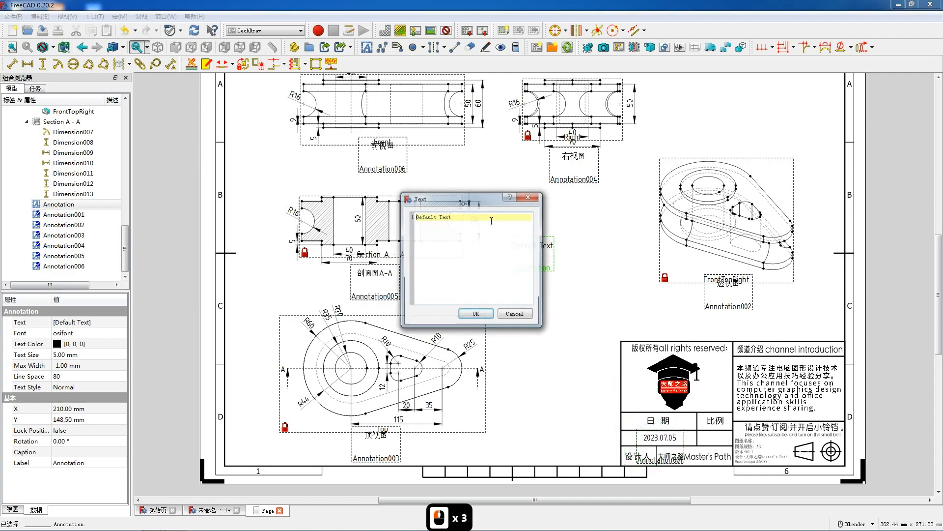
{"action": "type", "text": "1: 2"}
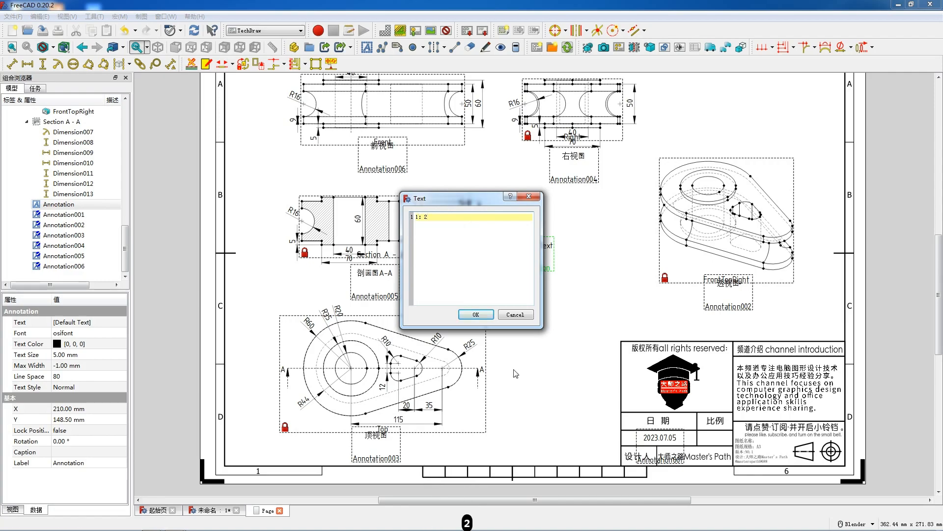
{"action": "left_click", "coordinate": [475, 315]}
{"action": "left_click_drag", "start_coordinate": [530, 249], "coordinate": [645, 396]}
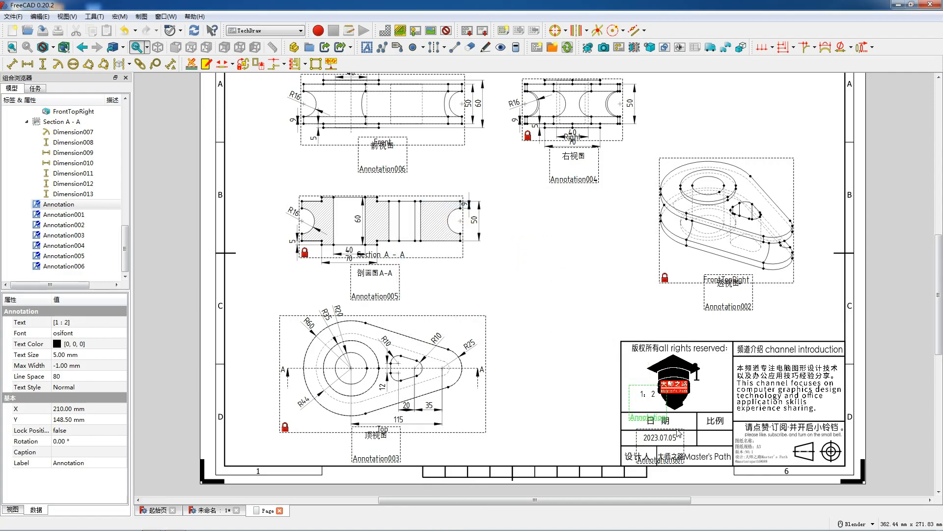
{"action": "left_click", "coordinate": [705, 439]}
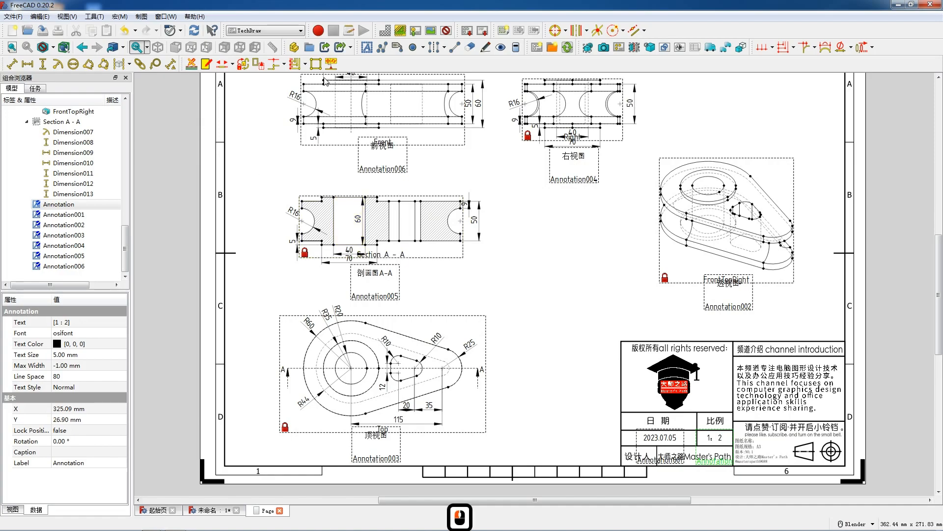
Add a new annotation to the page with the text 机械产品零件0136.
{"action": "left_click", "coordinate": [367, 47]}
{"action": "double_click", "coordinate": [527, 243]}
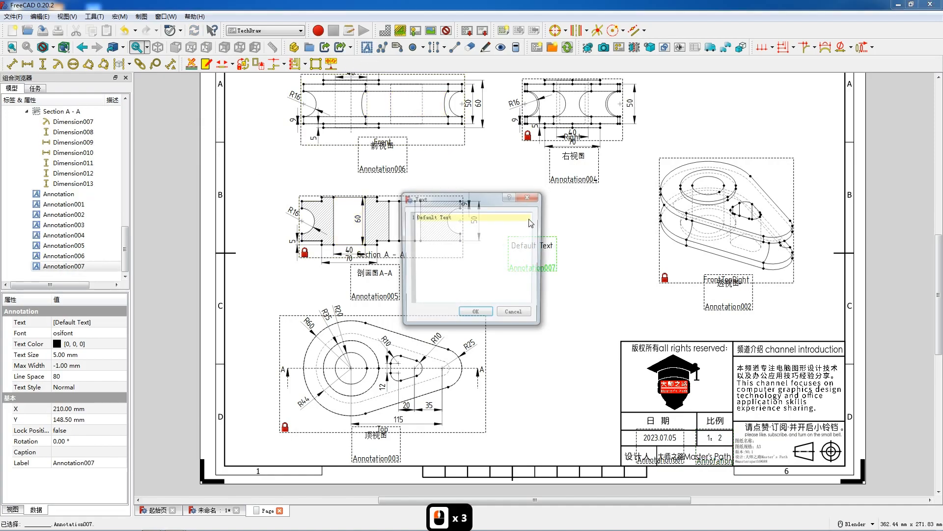
{"action": "left_click_drag", "start_coordinate": [455, 218], "coordinate": [406, 213]}
{"action": "type", "text": "j机械产品零件0136"}
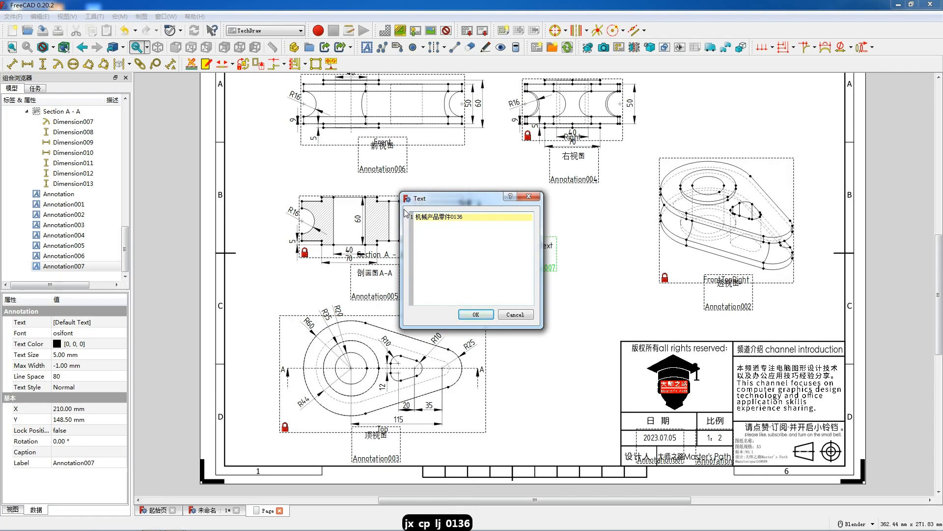
{"action": "left_click", "coordinate": [476, 317]}
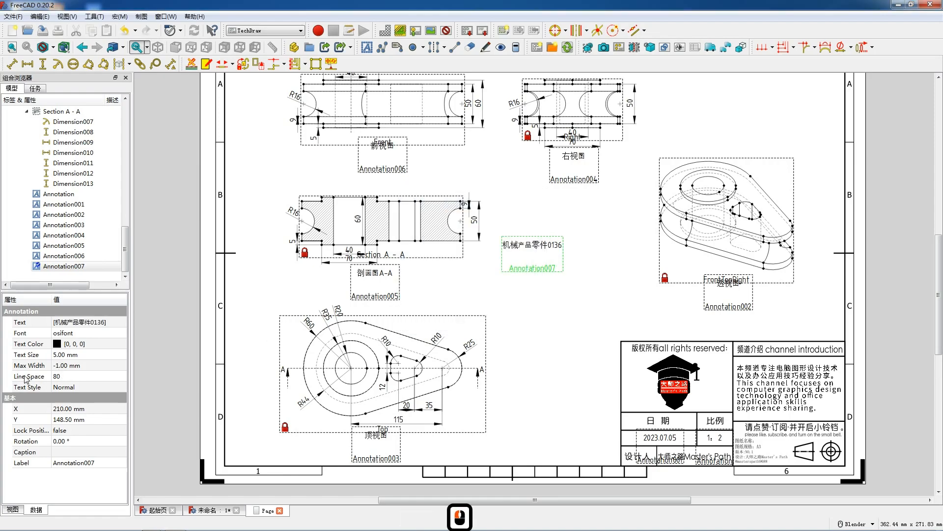
Set the part-name annotation's text size to 3 mm and place it beside 图纸名称 in the title block.
{"action": "left_click", "coordinate": [64, 355]}
{"action": "type", "text": "3"}
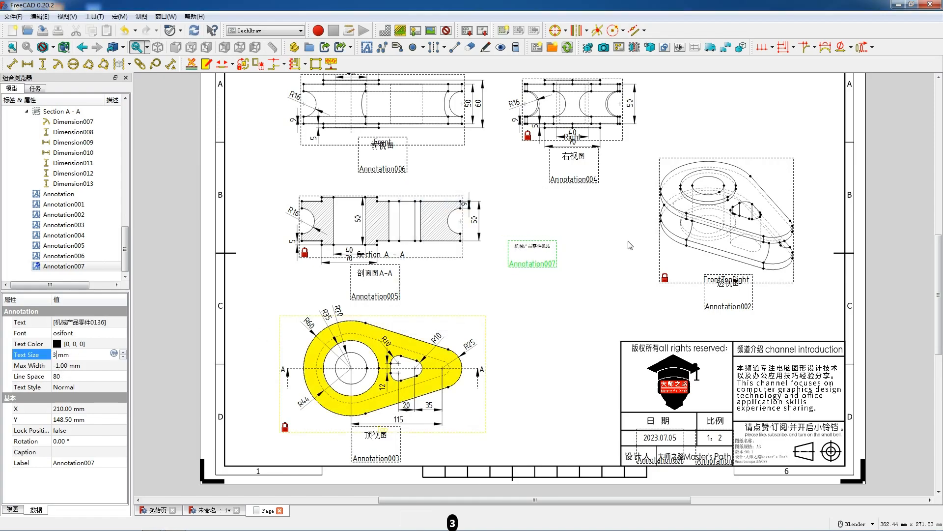
{"action": "left_click_drag", "start_coordinate": [537, 248], "coordinate": [778, 443]}
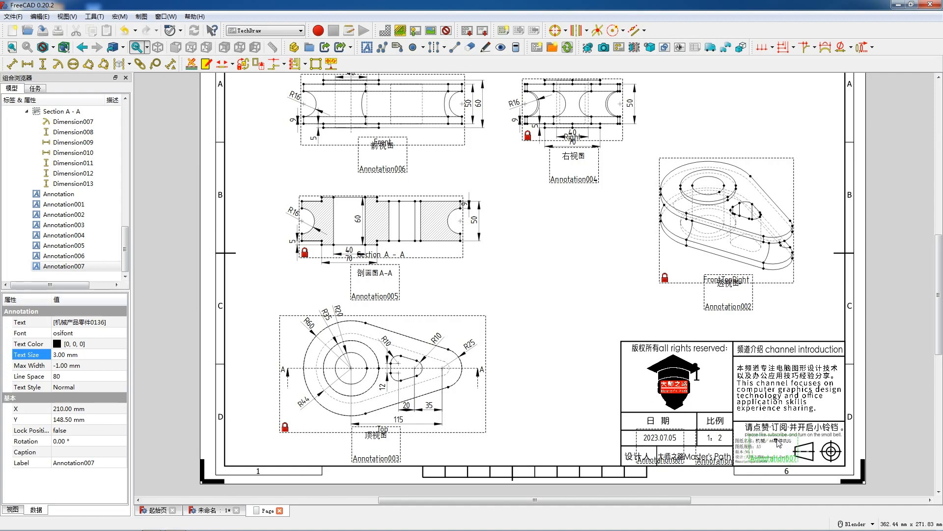
Turn off the view frames on the drawing page.
{"action": "left_click", "coordinate": [578, 306]}
{"action": "right_click", "coordinate": [572, 305]}
{"action": "left_click", "coordinate": [585, 314]}
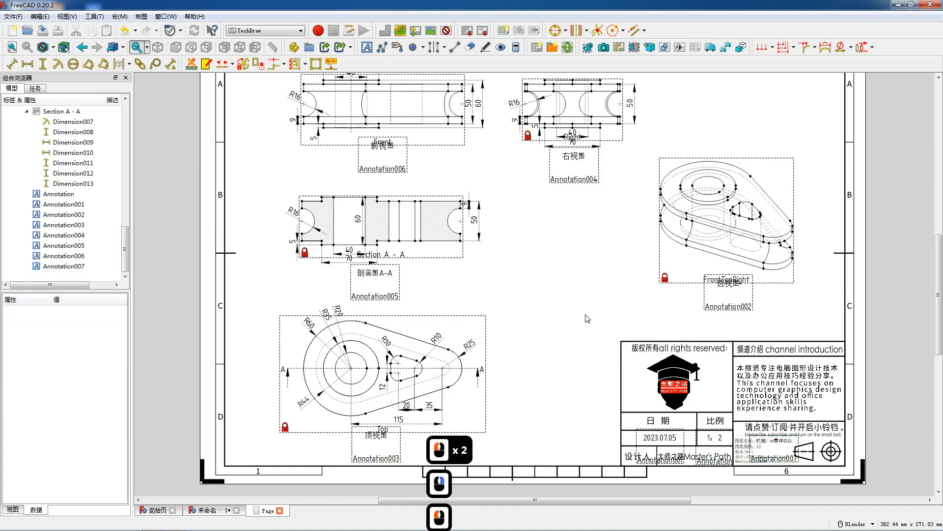
{"action": "scroll", "coordinate": [499, 315], "scroll_direction": "down", "scroll_amount": 2}
{"action": "scroll", "coordinate": [500, 312], "scroll_direction": "up", "scroll_amount": 1}
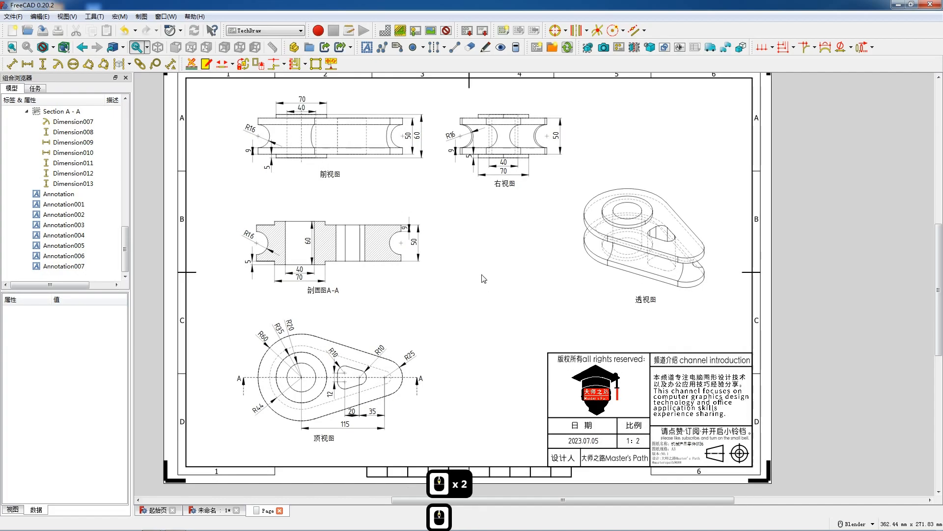